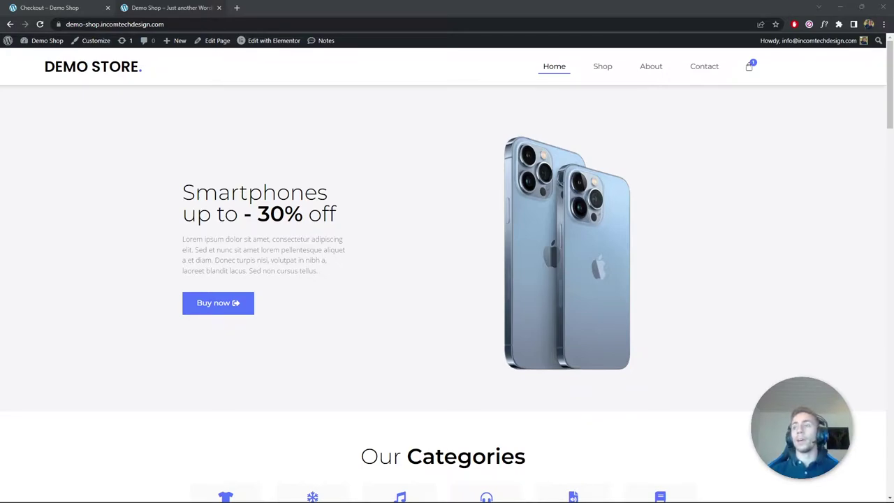
Look over the demo store's home page and the Happy Ninja hoodie's product page.
scroll(249, 385, "down", 6)
scroll(277, 349, "up", 2)
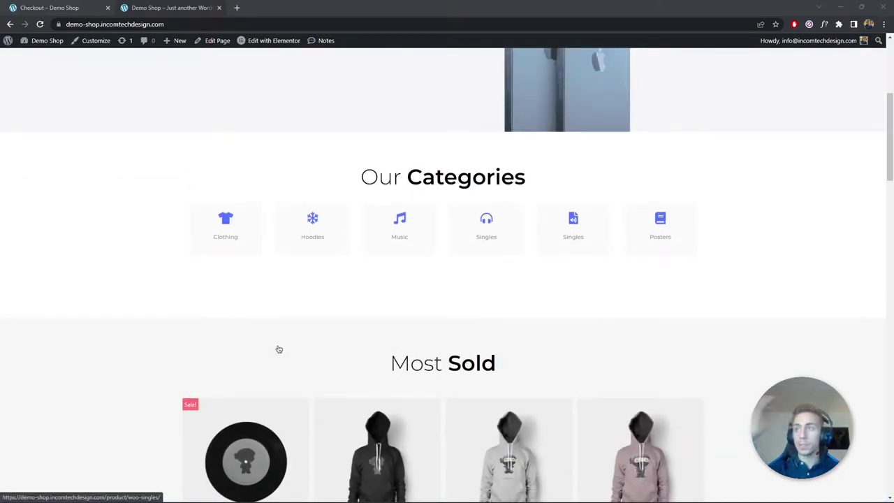
scroll(293, 348, "down", 3)
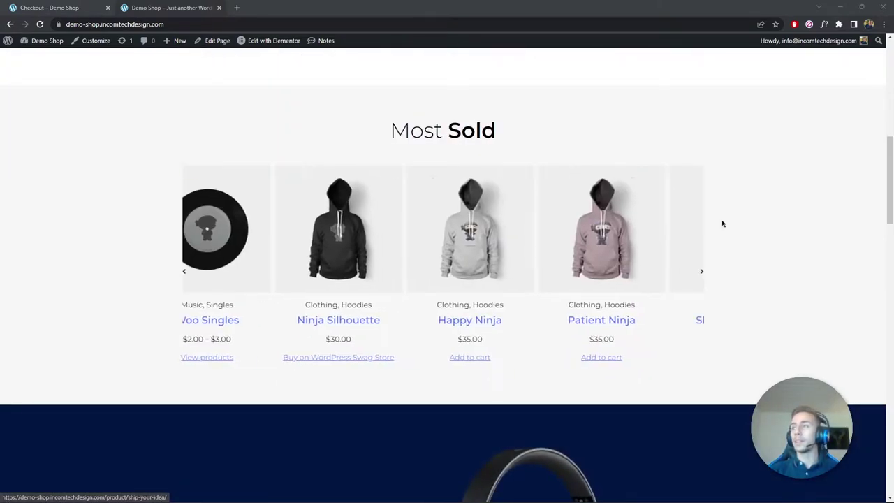
left_click(372, 283)
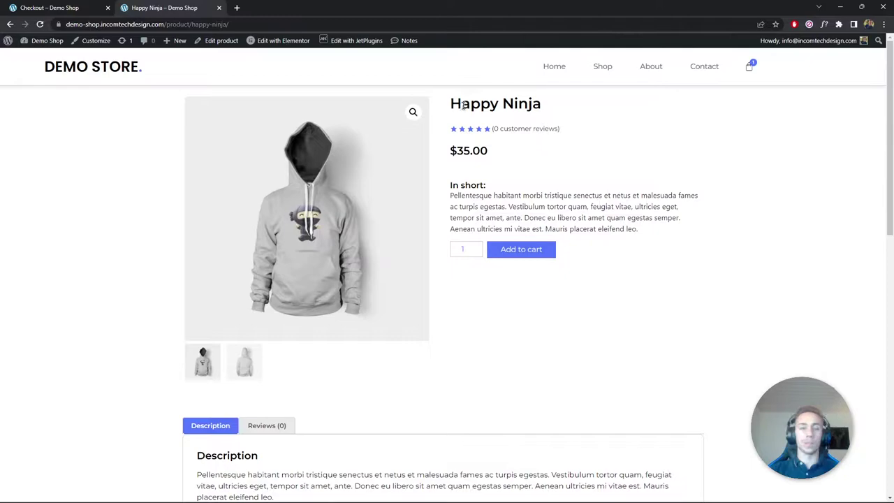
scroll(475, 108, "down", 10)
scroll(530, 98, "up", 10)
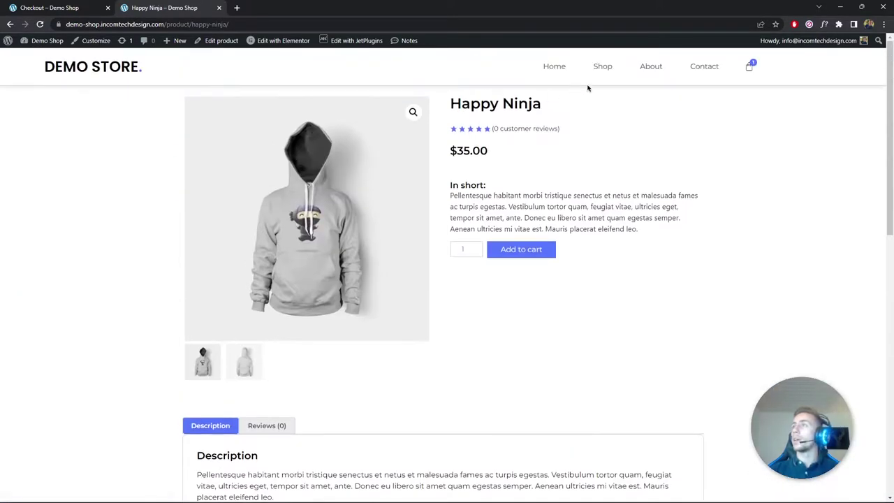
Look through the product listing on the store's Shop page.
left_click(603, 67)
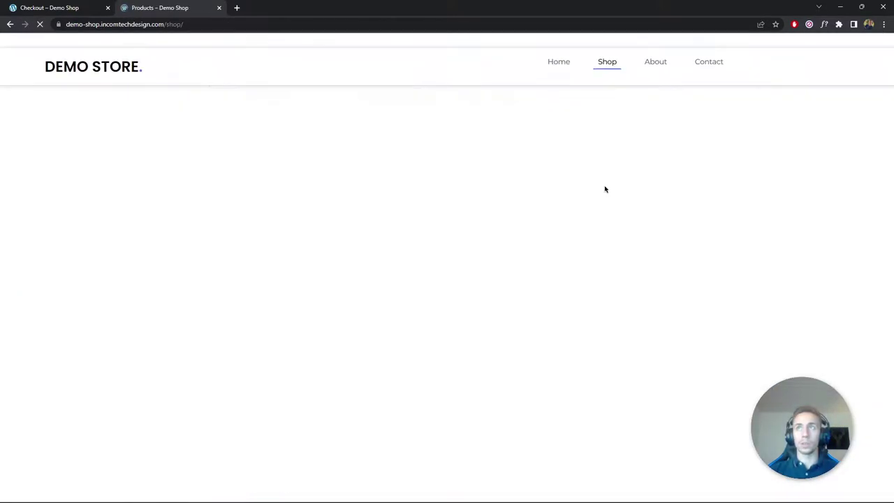
scroll(768, 192, "down", 6)
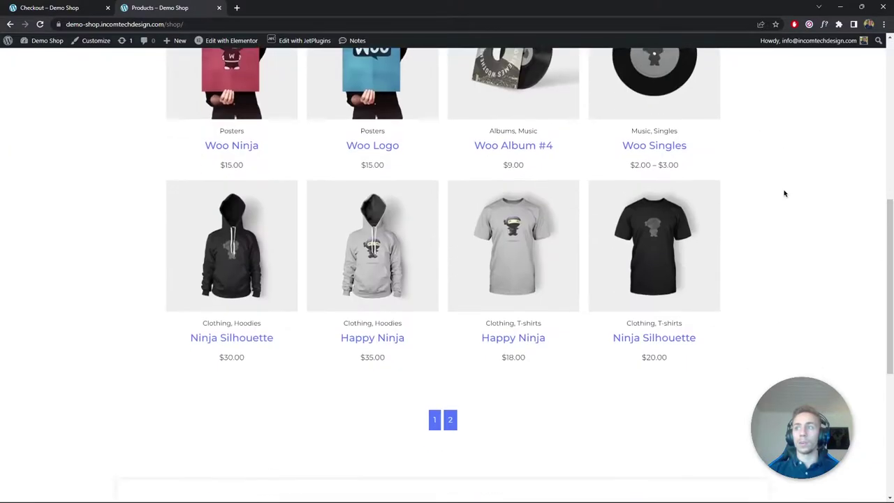
scroll(784, 193, "up", 6)
View the shopping cart page and proceed from it to the checkout.
left_click(754, 66)
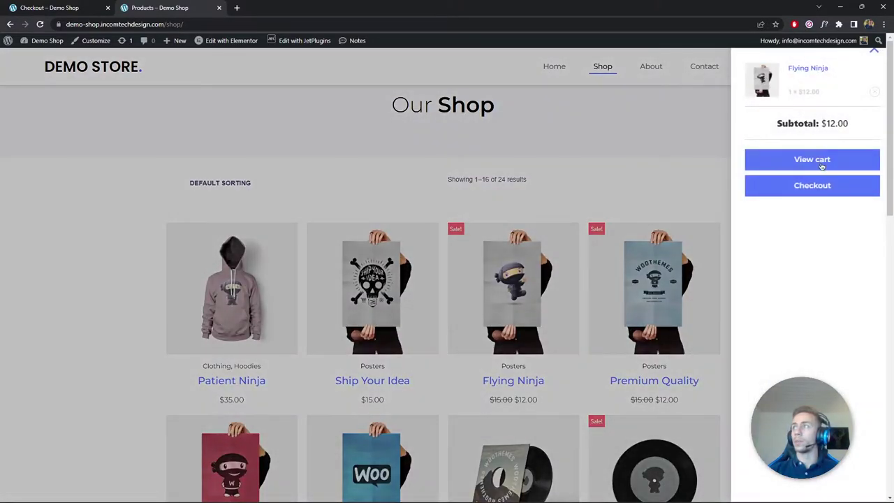
left_click(818, 160)
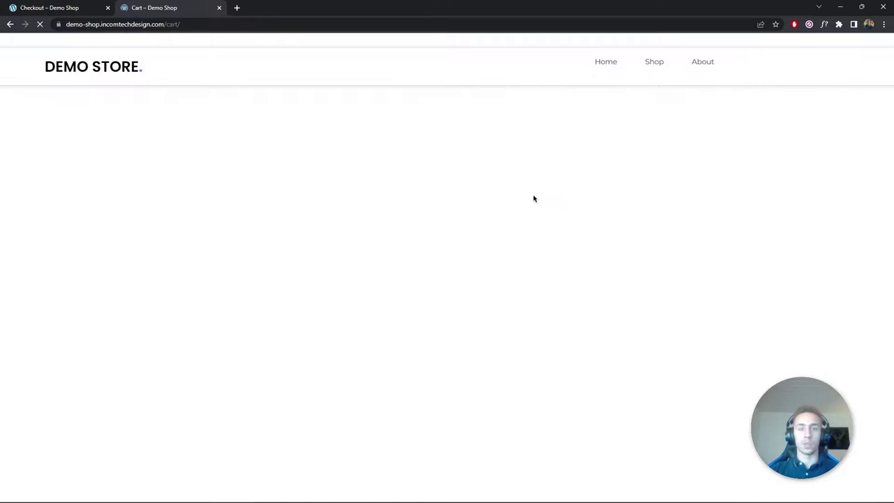
scroll(115, 242, "down", 3)
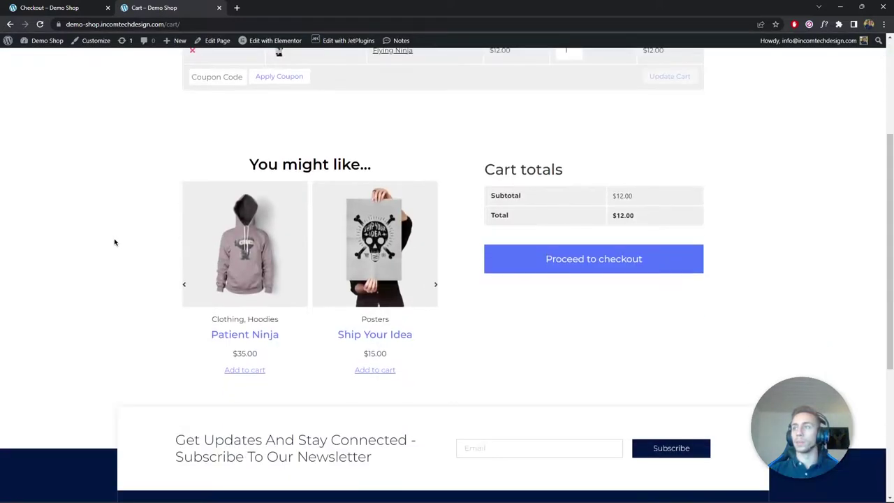
scroll(114, 243, "up", 3)
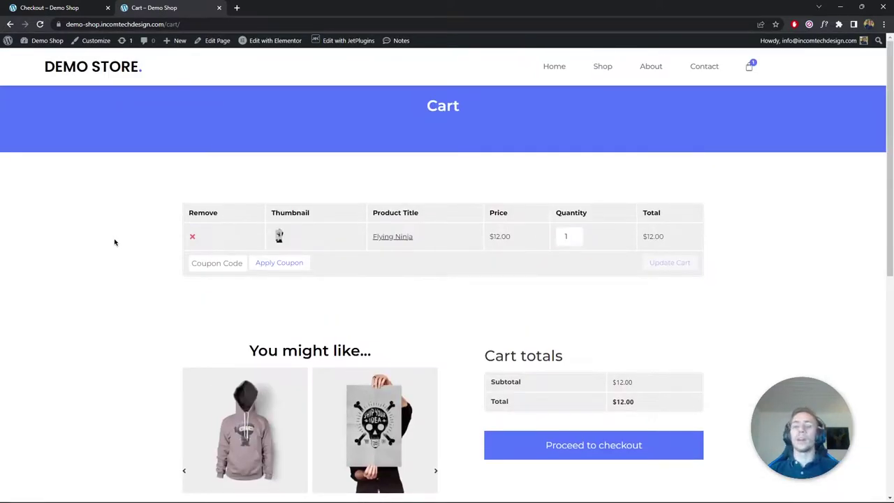
left_click(544, 441)
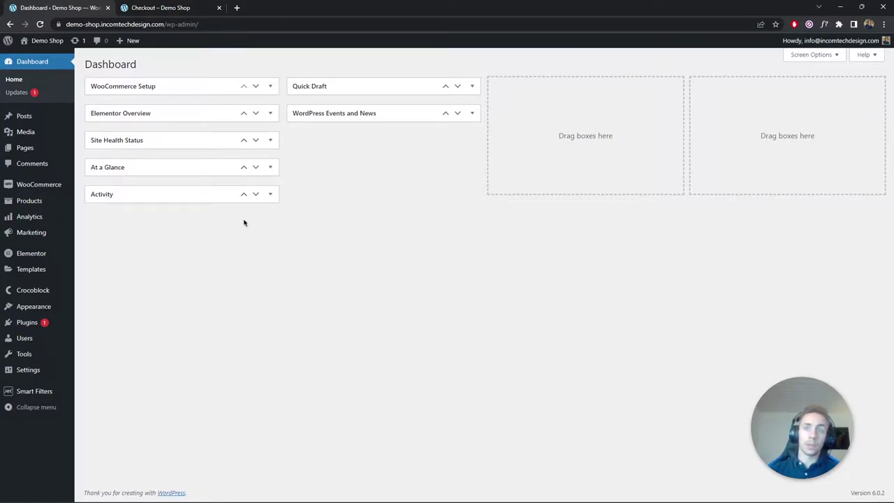
Create a Checkout template named "Checkout" in Crocoblock's Woo Page Builder.
mouse_move(53, 294)
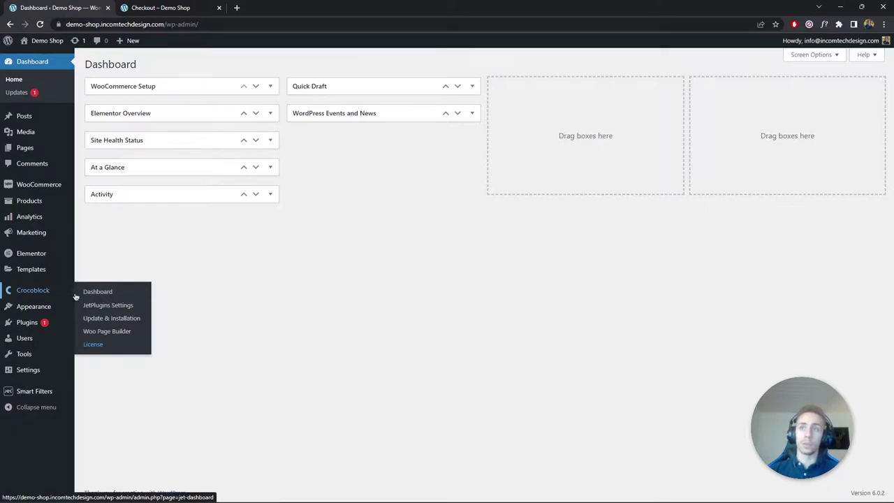
left_click(108, 331)
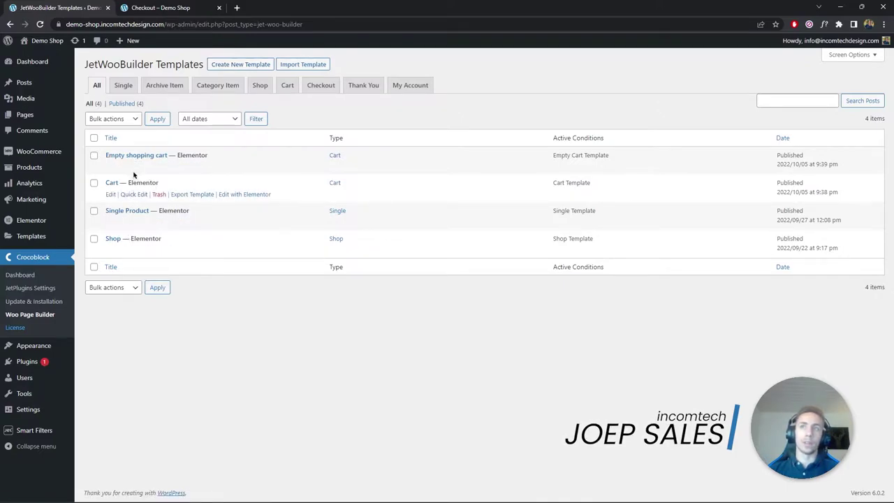
left_click(250, 66)
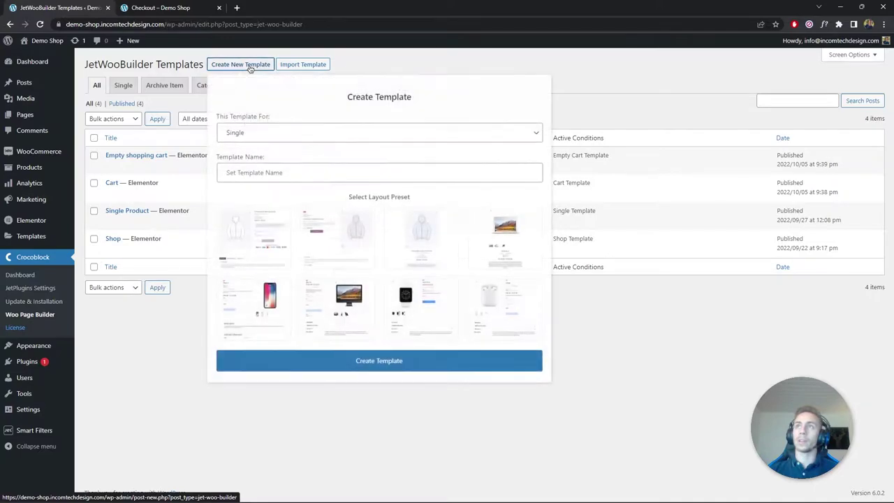
left_click(289, 133)
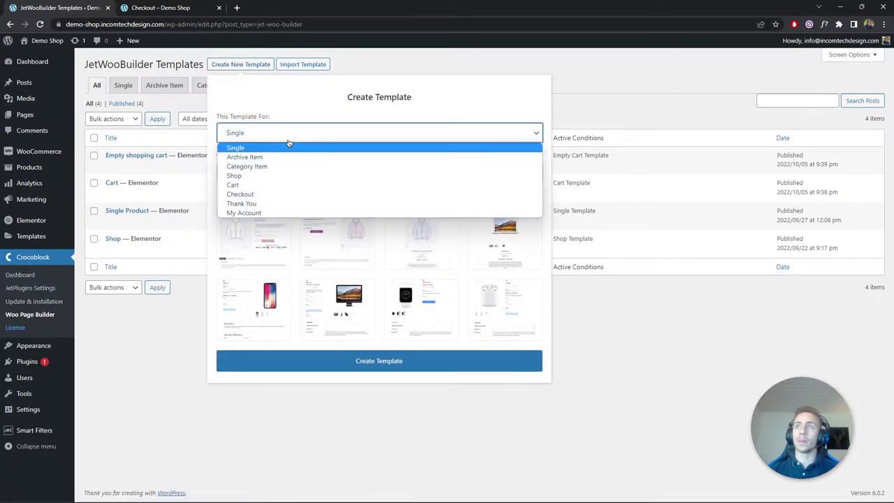
left_click(282, 194)
left_click(282, 175)
type("Checkout")
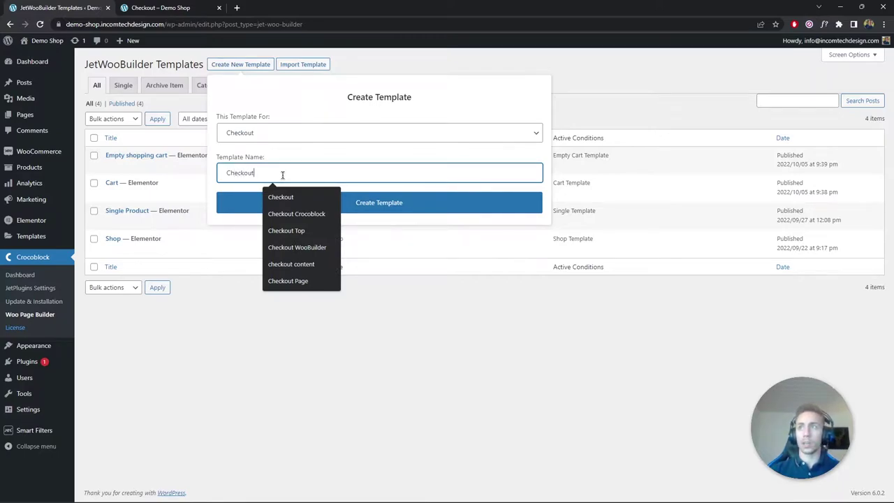
left_click(381, 155)
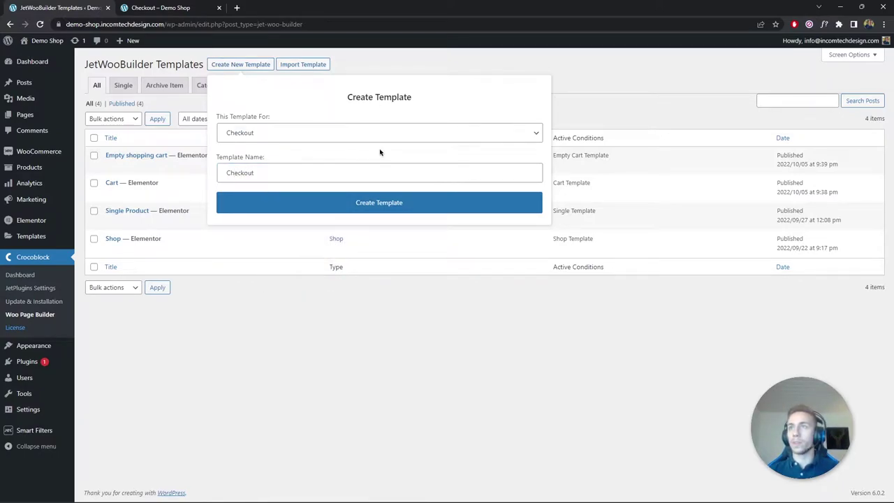
left_click(339, 204)
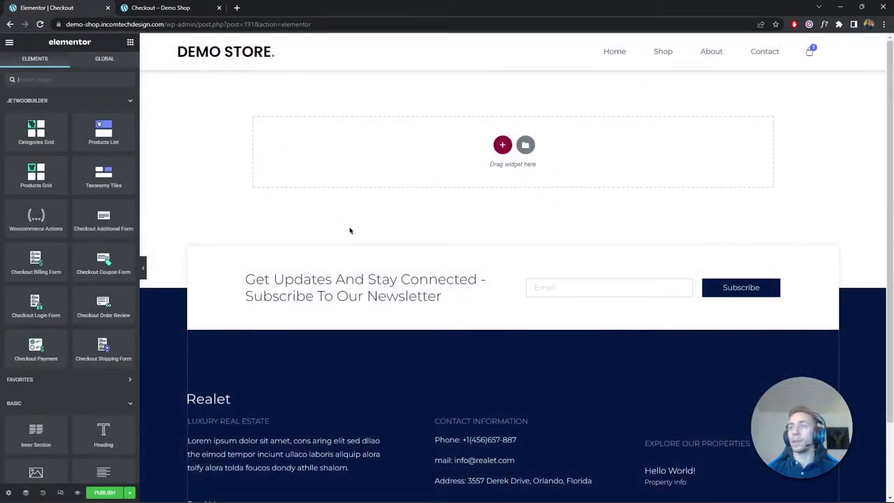
Set the checkout template's layout to Elementor Full Width and bring up the save options.
left_click(9, 492)
left_click_drag(11, 201, 53, 202)
left_click(90, 201)
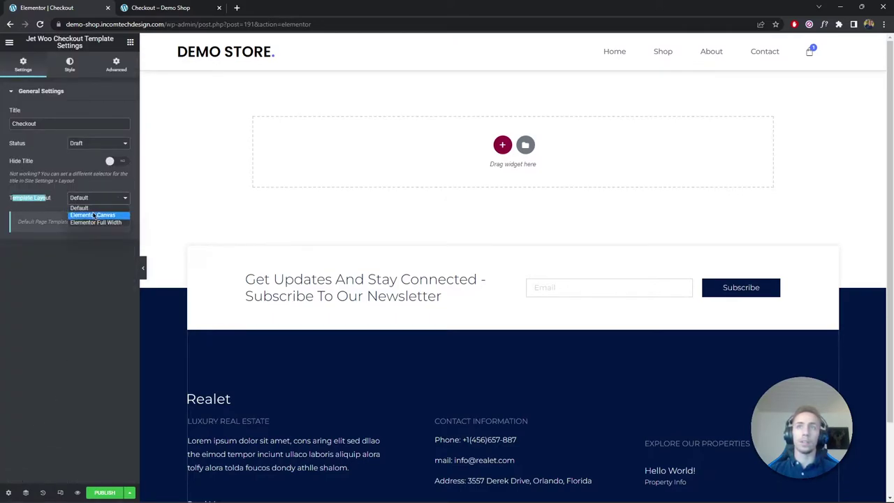
left_click(96, 222)
left_click(79, 321)
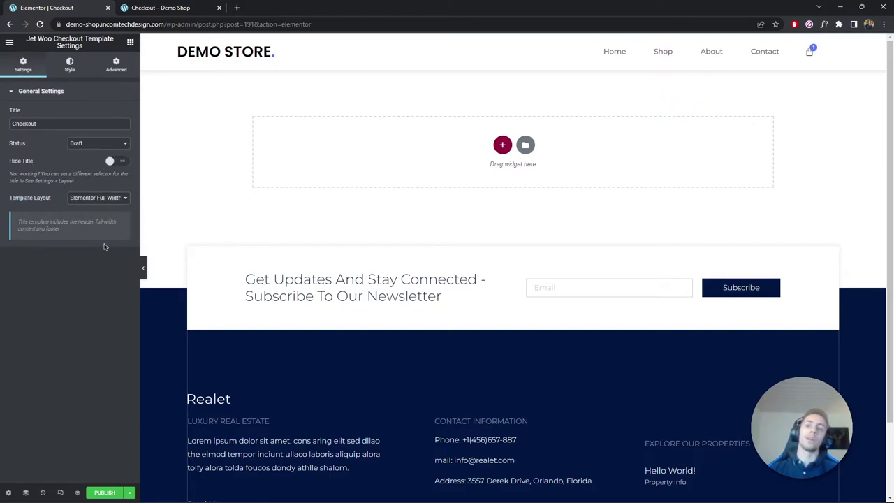
left_click(129, 492)
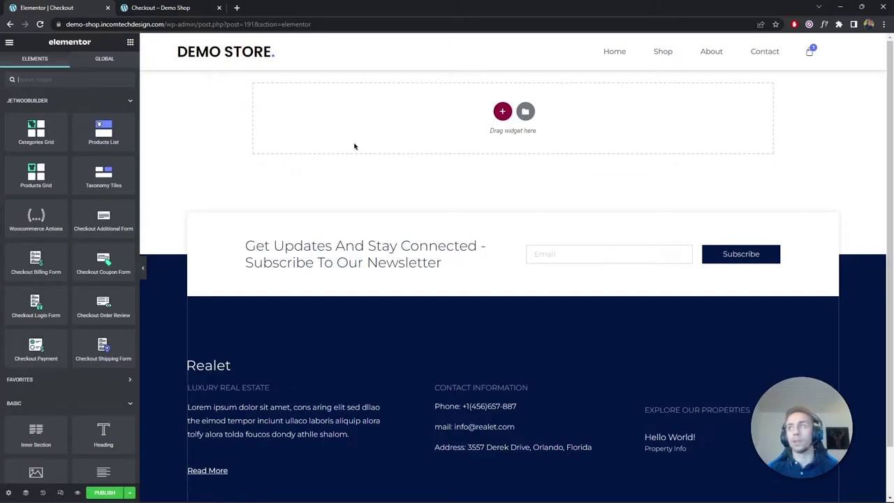
Review the store's existing checkout page, including its coupon notice.
left_click(161, 8)
scroll(183, 249, "down", 9)
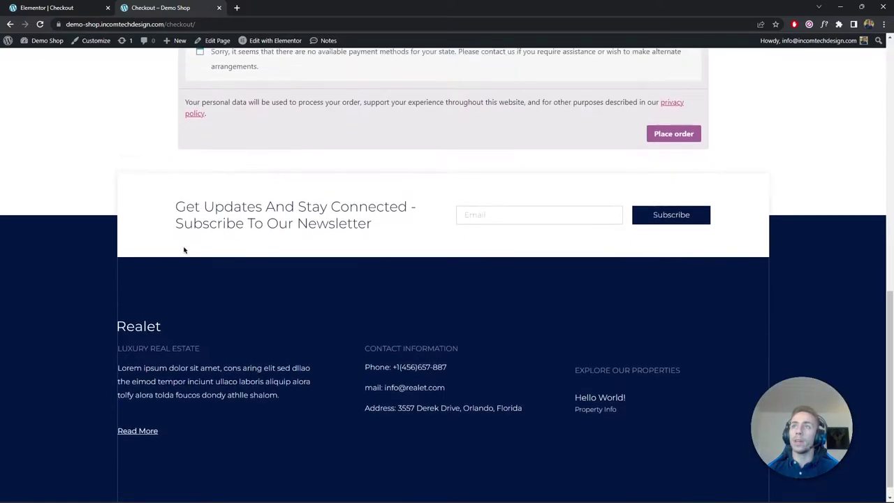
scroll(183, 249, "up", 9)
left_click_drag(203, 97, 255, 97)
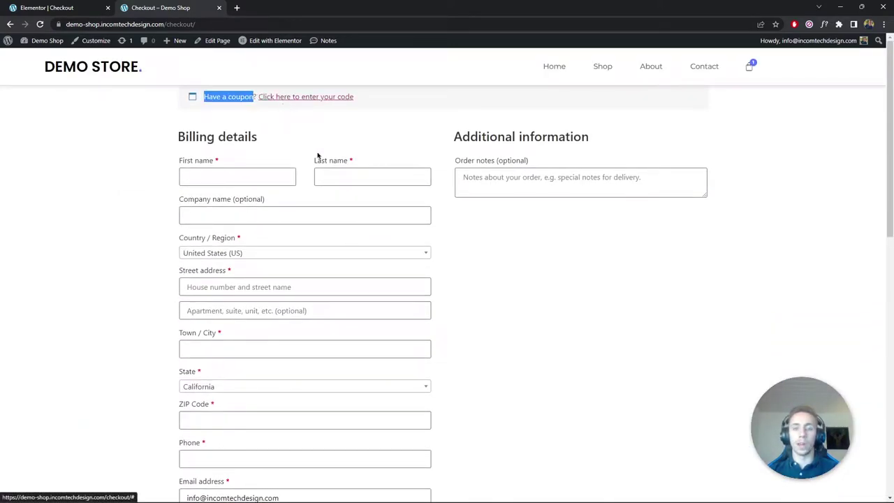
left_click(508, 272)
Check the coupon code field on the cart page in a separate tab, then return to the checkout page.
left_click(750, 66)
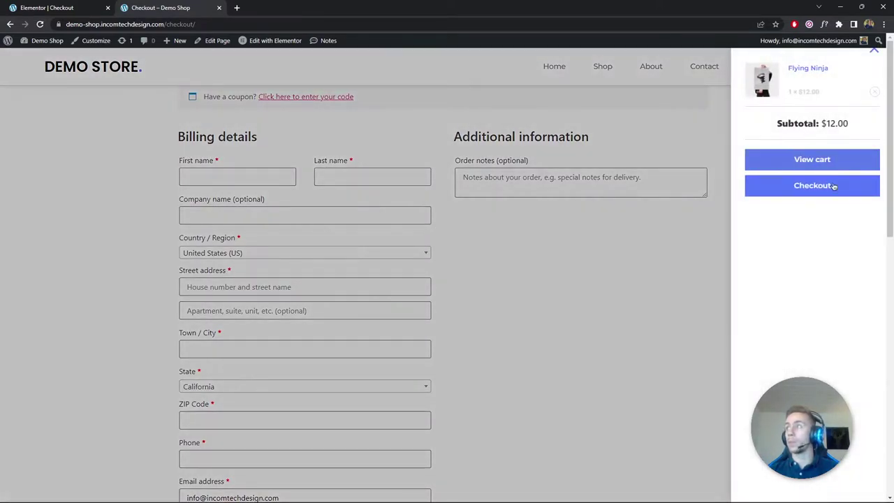
middle_click(832, 162)
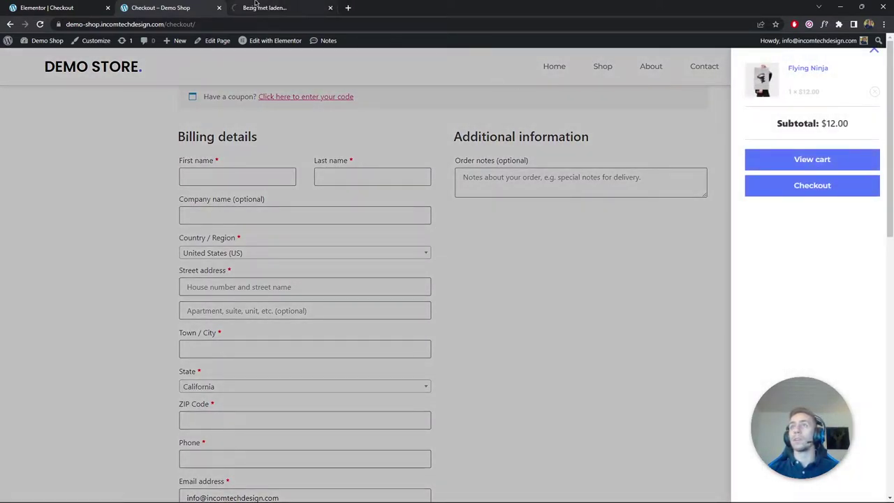
left_click(255, 4)
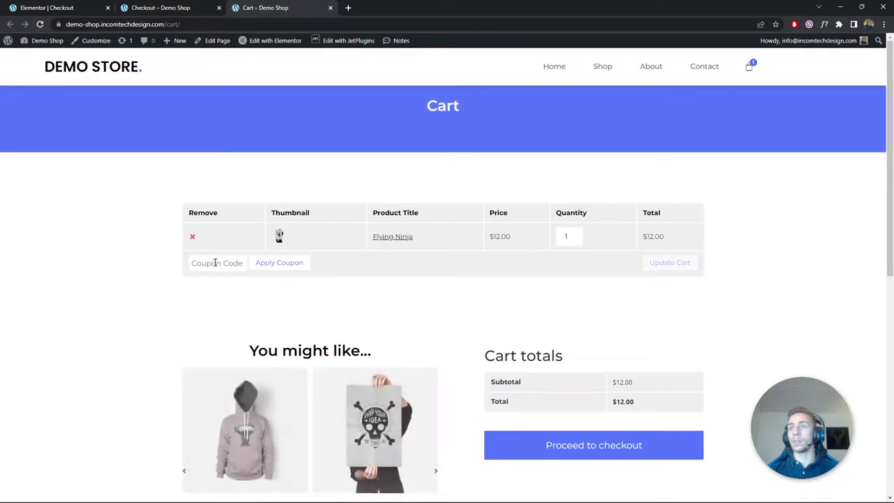
left_click(215, 262)
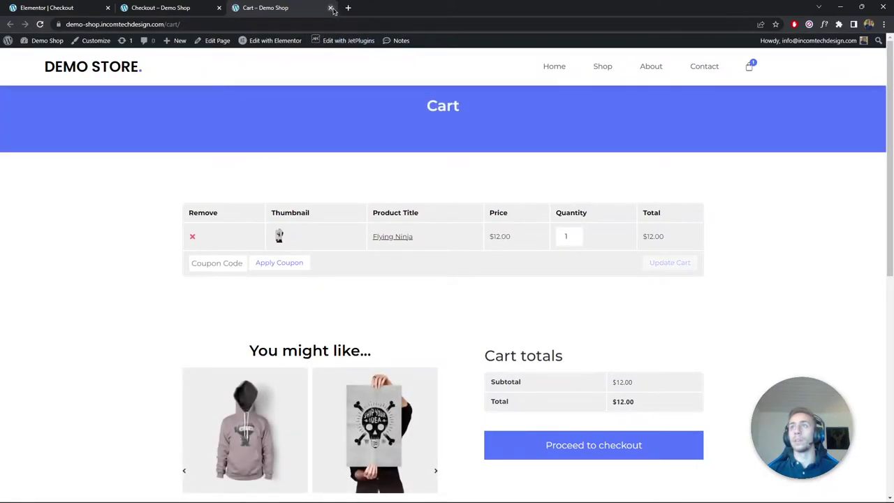
left_click(331, 7)
left_click(671, 240)
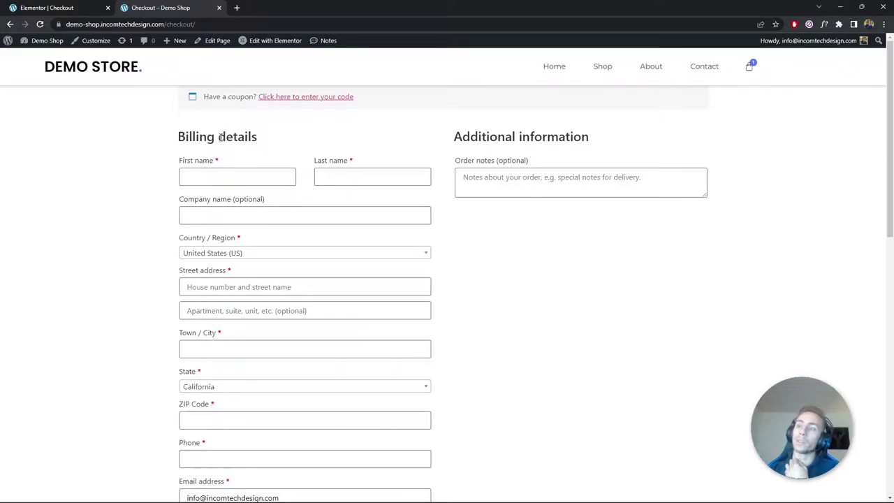
Examine the checkout page's billing details, additional information, order summary and payment sections as a reference for the template.
scroll(226, 144, "down", 3)
scroll(231, 149, "up", 3)
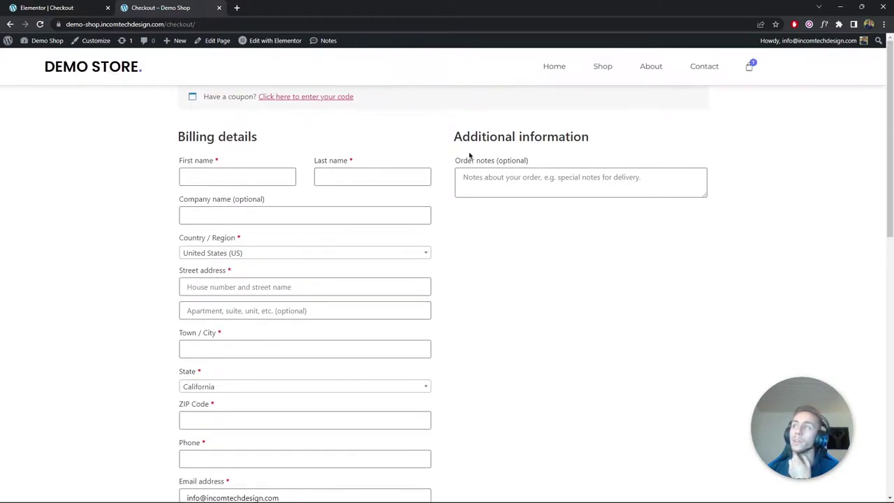
scroll(469, 156, "down", 5)
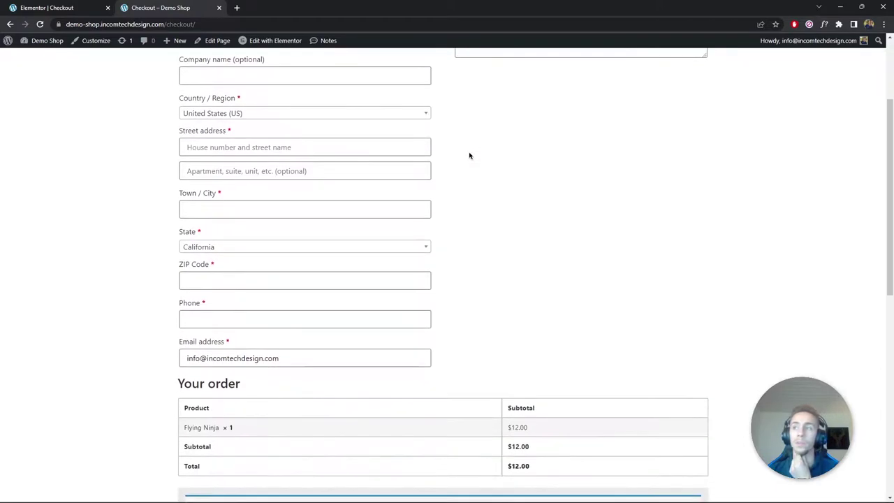
left_click_drag(187, 200, 239, 197)
left_click(240, 197)
scroll(230, 315, "down", 2)
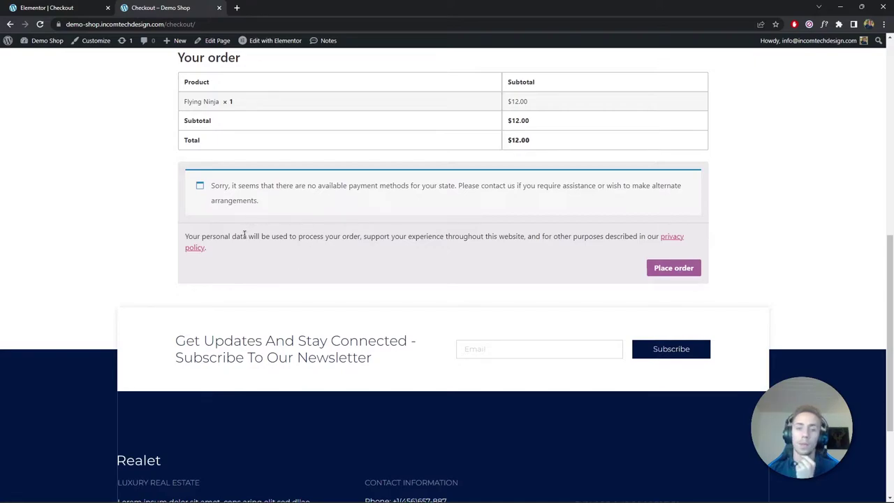
scroll(243, 234, "up", 7)
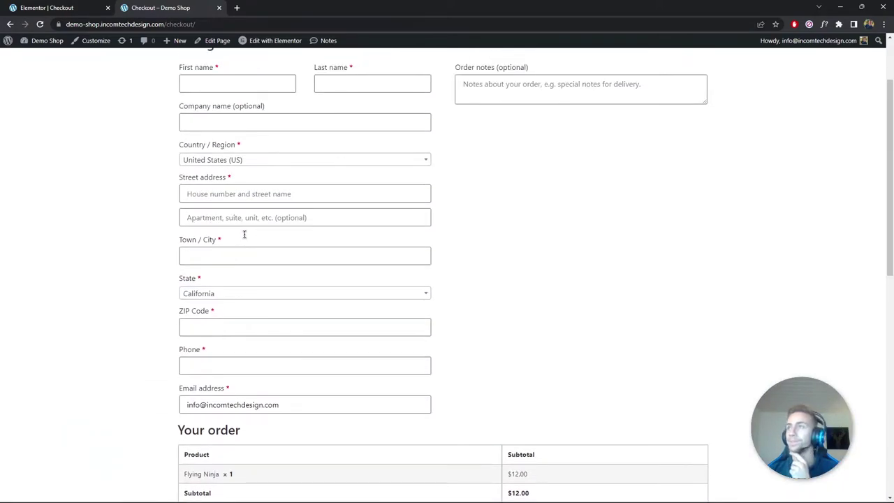
left_click(98, 6)
left_click(202, 7)
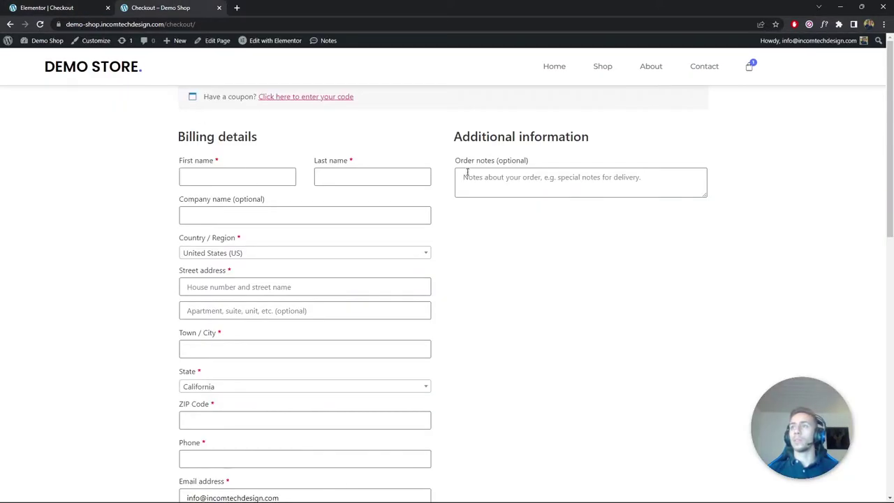
Add a section with two equal columns to the checkout template in Elementor.
left_click(70, 7)
left_click(501, 109)
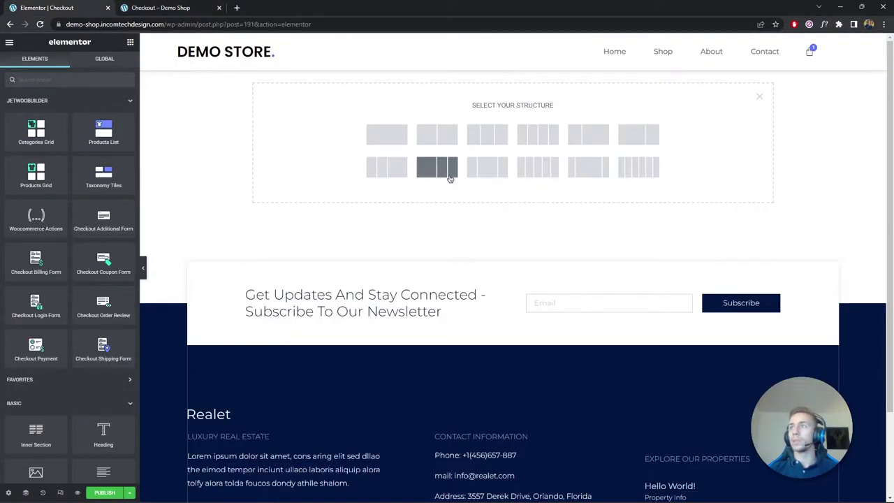
left_click(427, 133)
Set the two-column section's height to Min Height at 400 px and its top margin to 80 px.
left_click(96, 183)
left_click(98, 207)
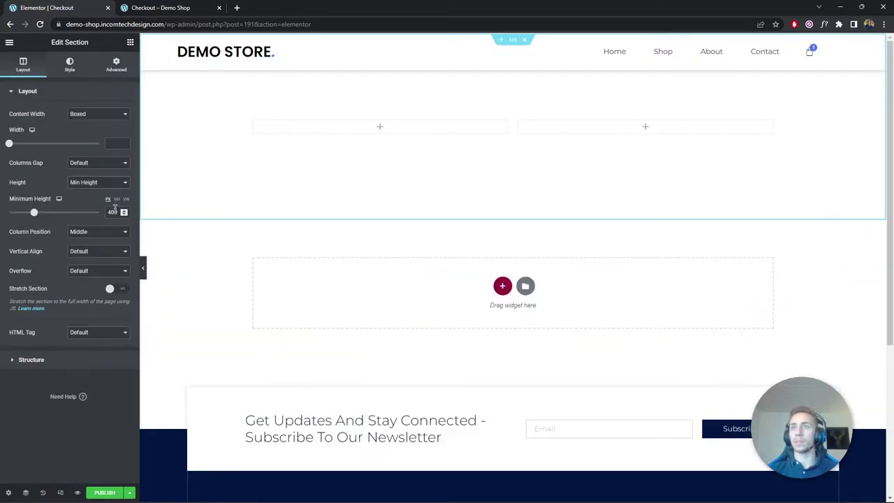
left_click(116, 64)
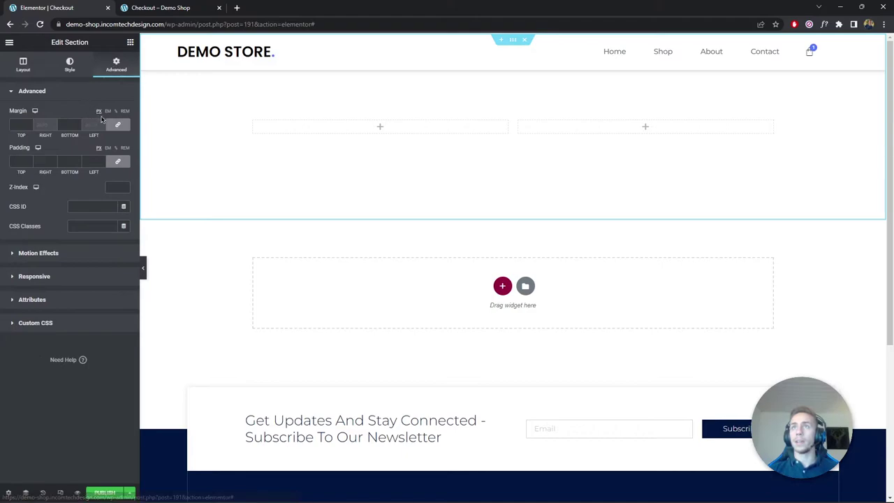
left_click(22, 125)
type("90")
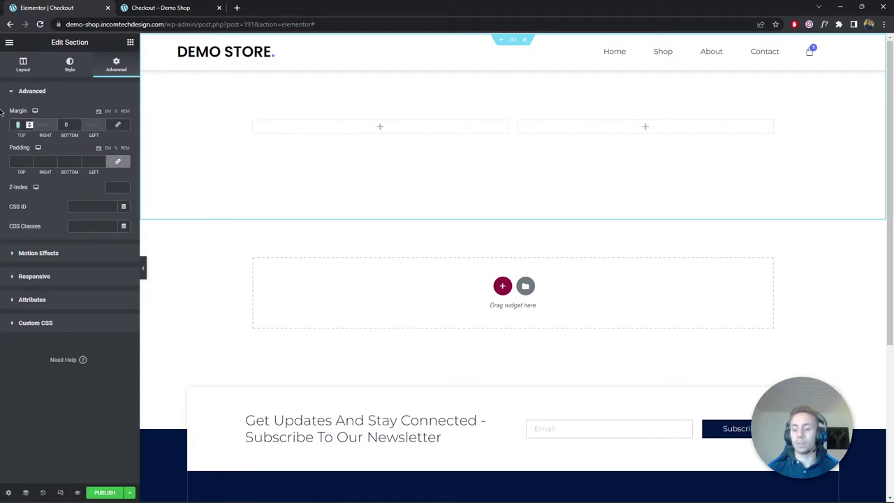
left_click(29, 127)
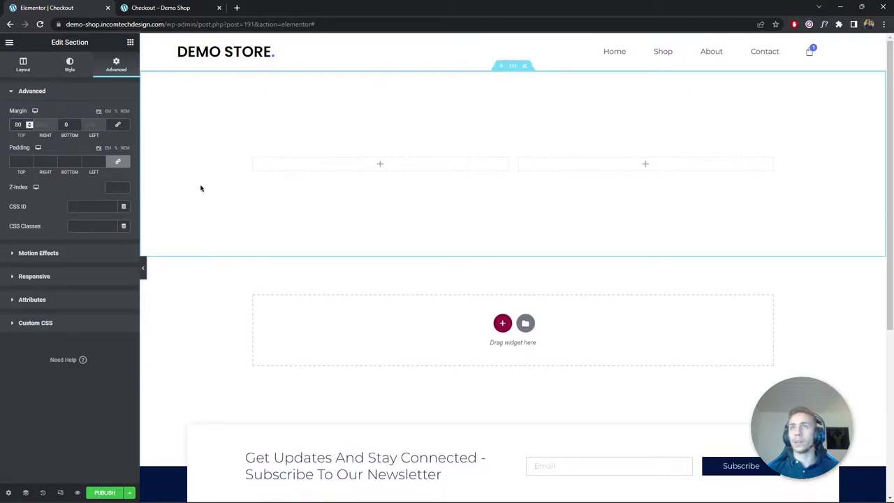
Check the live checkout page's layout, then place the Checkout Billing Form widget in the section's first column.
left_click(187, 7)
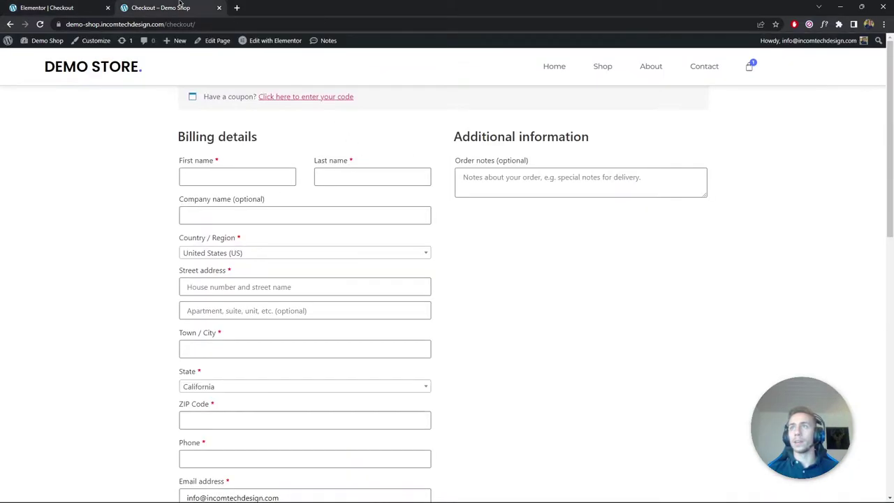
left_click(52, 6)
left_click(129, 43)
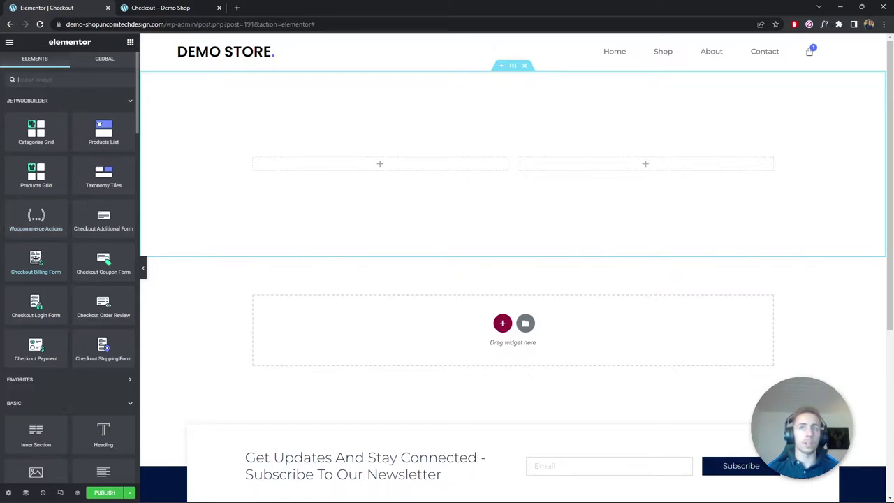
left_click_drag(31, 260, 382, 188)
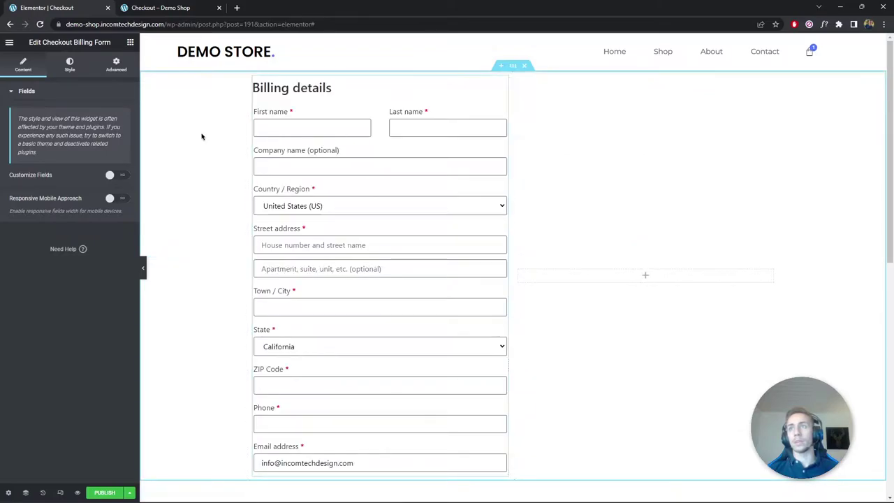
Compare the billing form with the live checkout page and review its heading, label and field style options.
key("ctrl+Tab")
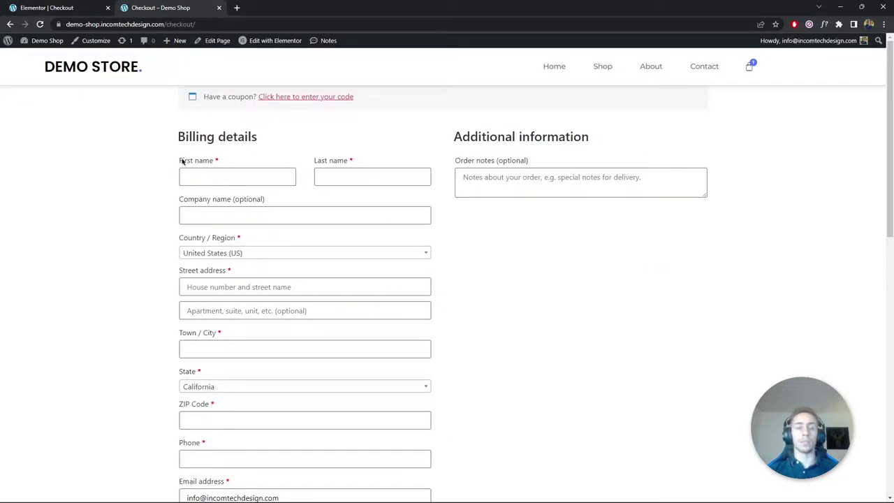
left_click(84, 7)
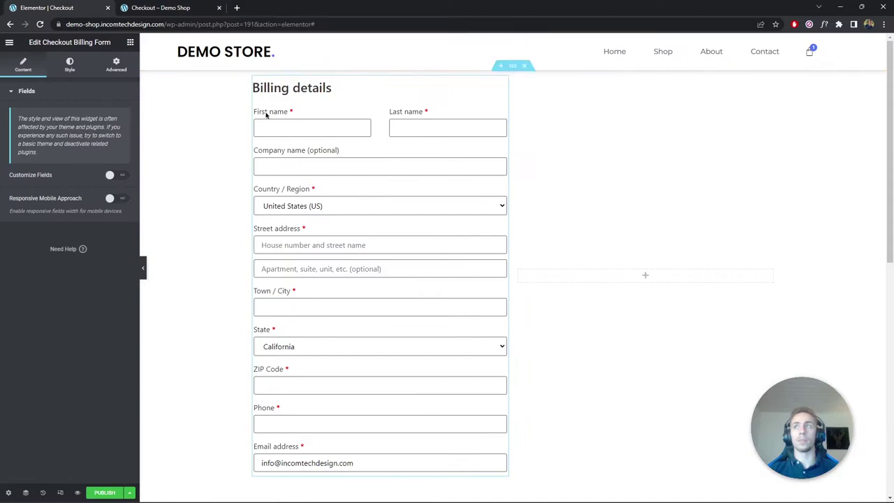
left_click(68, 62)
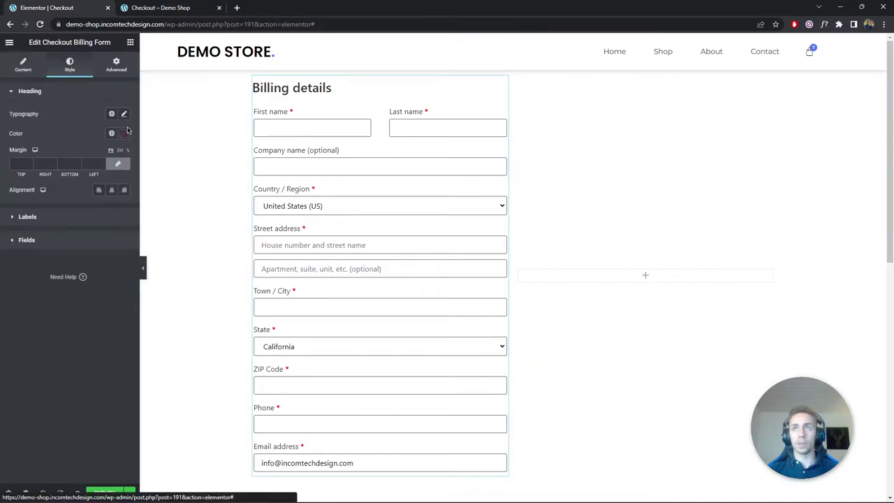
left_click(68, 218)
left_click(53, 265)
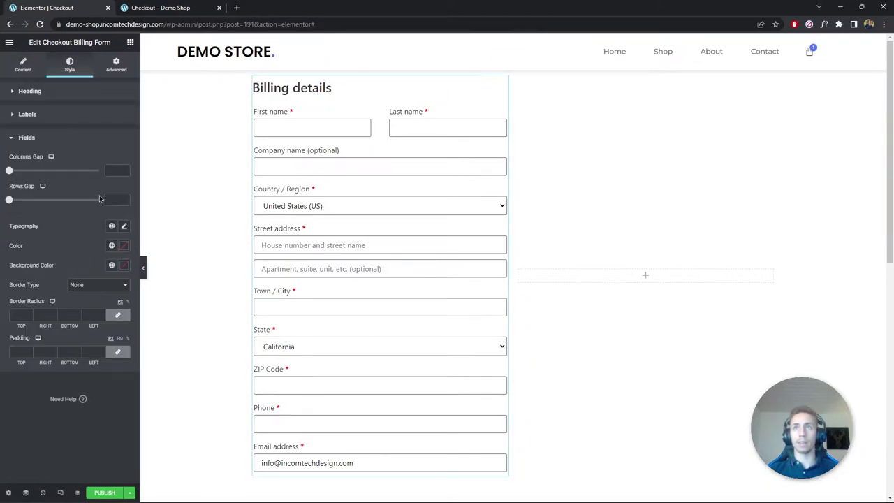
Open the store's cart page in a separate tab and examine its styling as a design reference.
left_click(159, 6)
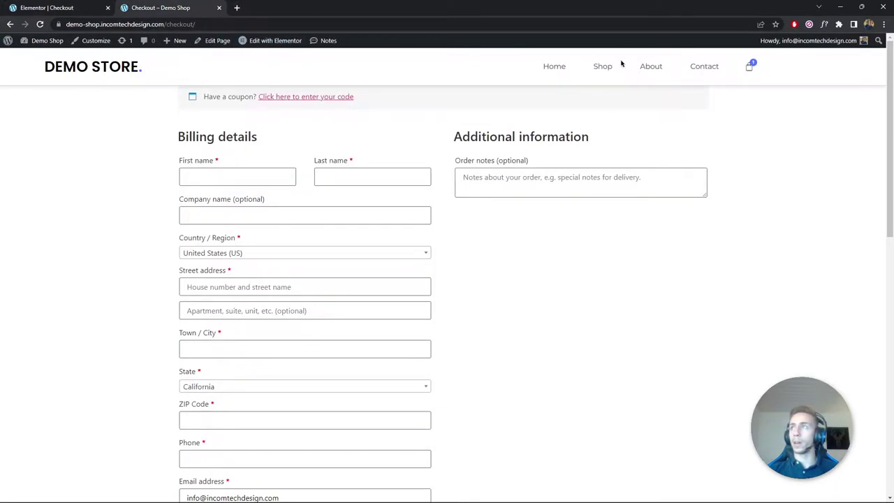
left_click(752, 66)
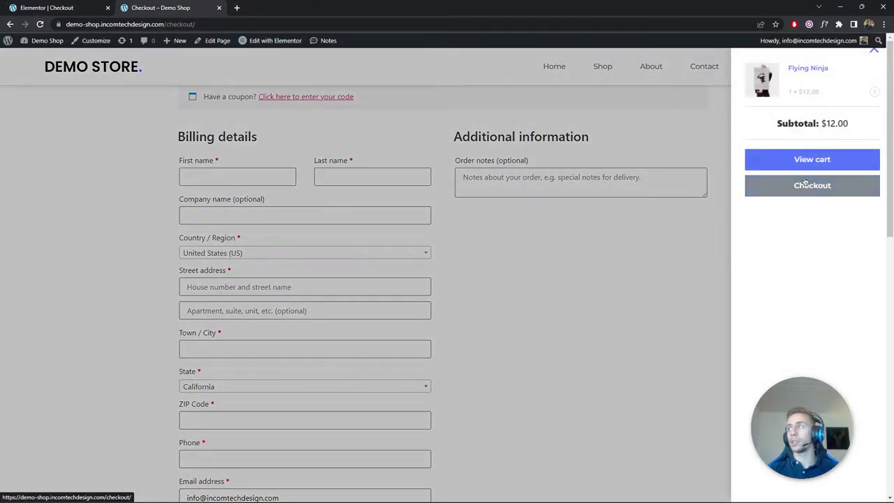
middle_click(812, 160)
left_click(259, 7)
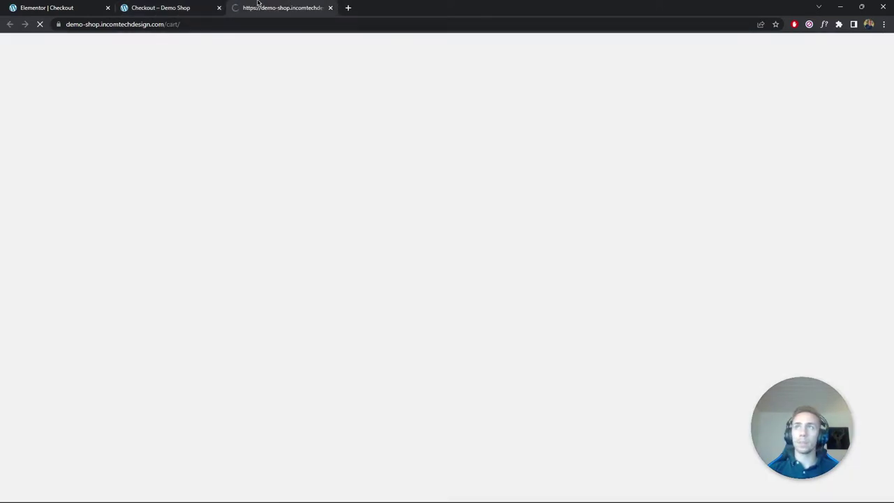
scroll(369, 213, "down", 3)
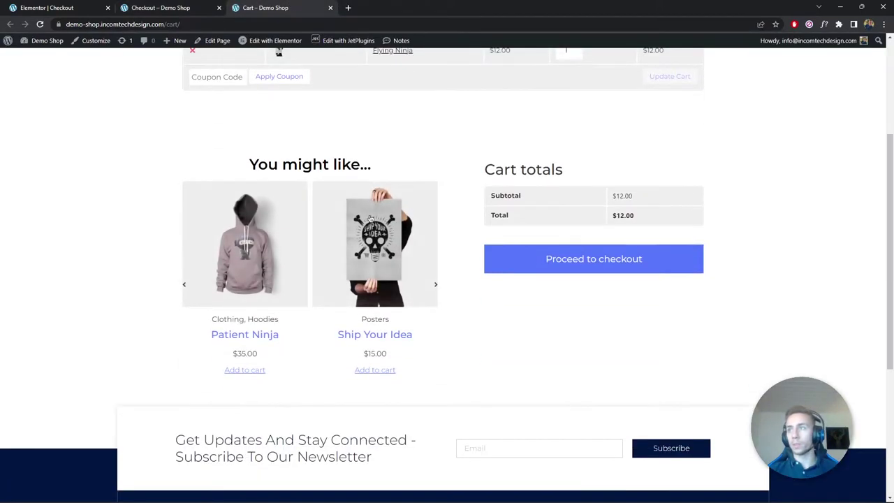
scroll(369, 209, "up", 3)
key("ctrl+1")
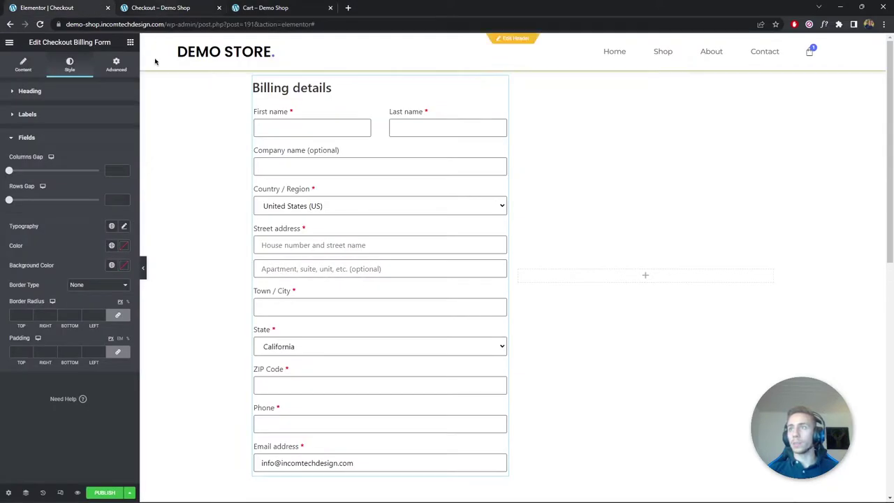
Sample the cart table's grey background with the ColorPick Eyedropper extension, then return to the Elementor checkout template.
left_click(269, 7)
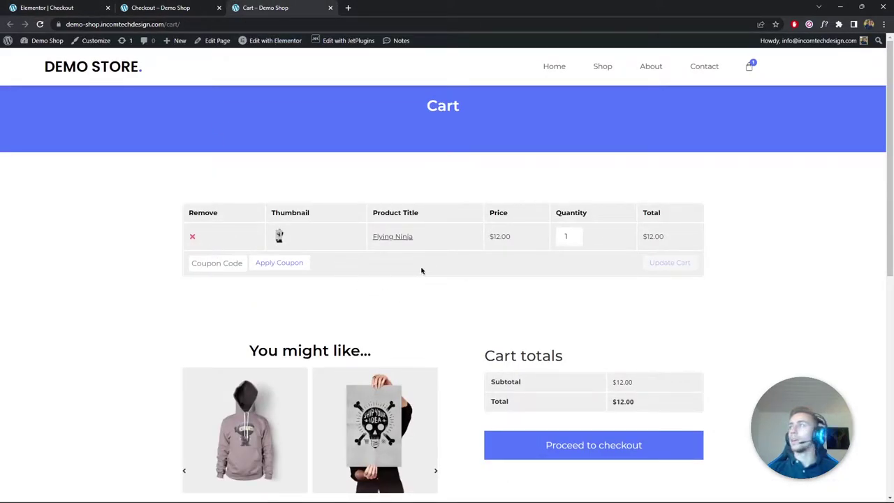
left_click(839, 24)
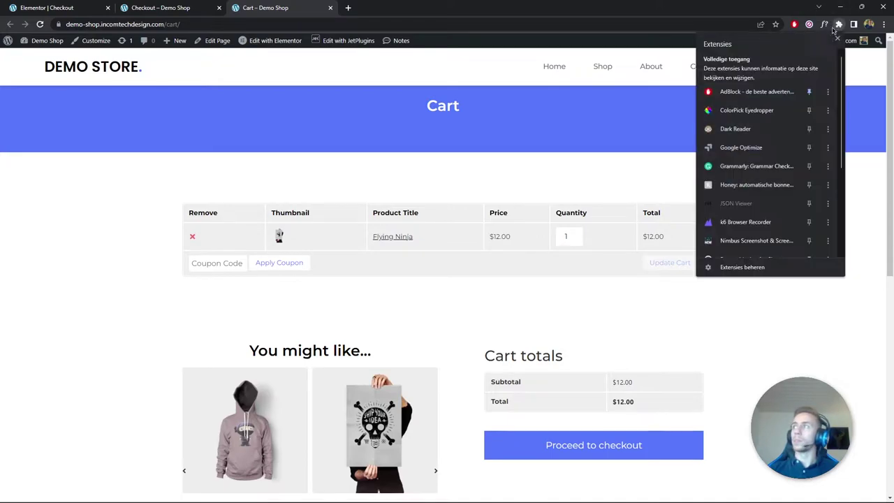
left_click(746, 111)
left_click(408, 266)
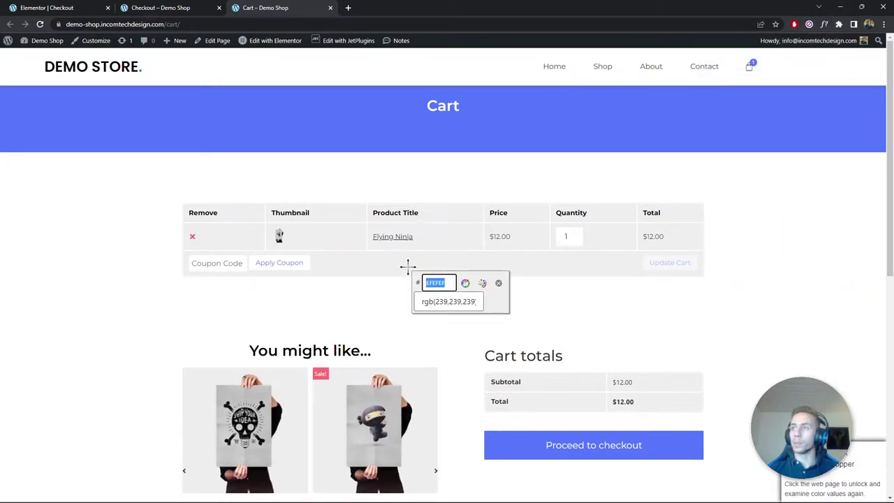
left_click(499, 283)
left_click(47, 8)
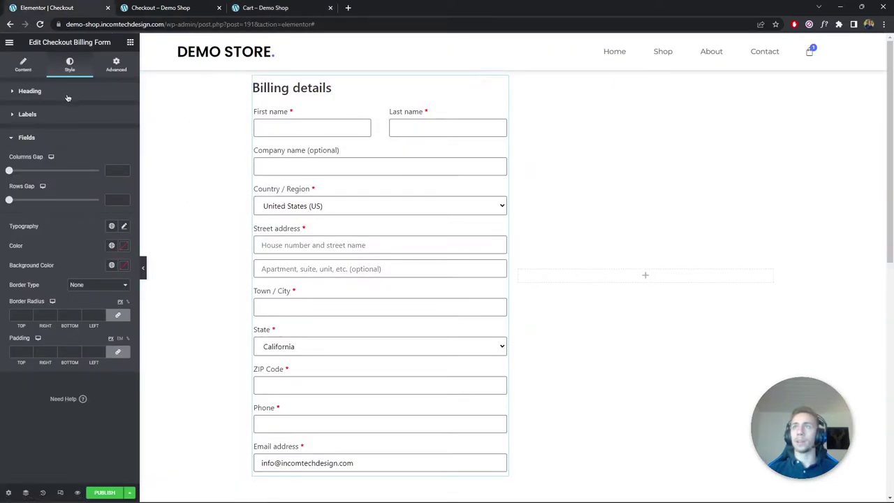
Set the billing form heading's typography to the Montserrat font family with weight 600.
left_click(68, 95)
left_click(124, 114)
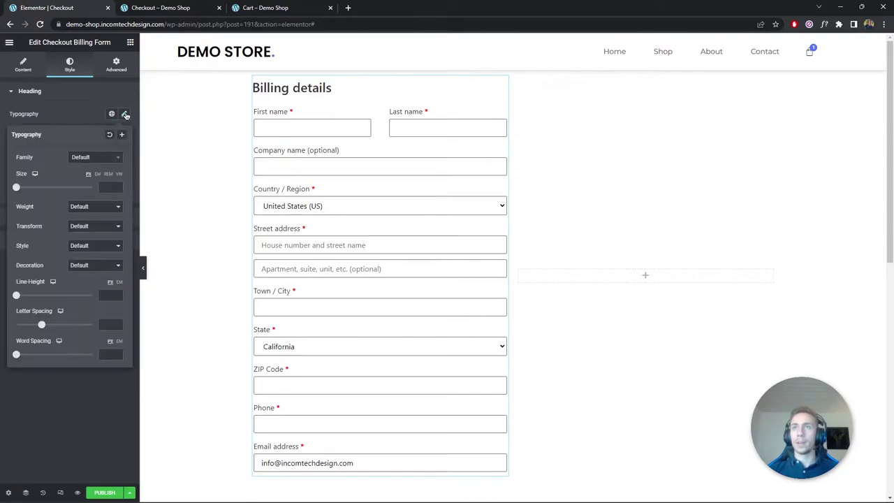
left_click(90, 161)
type("montserrat")
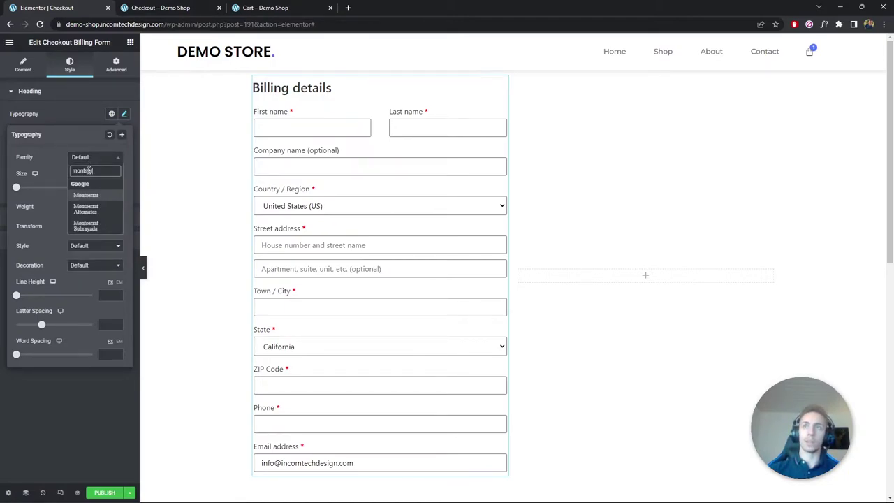
key("Return")
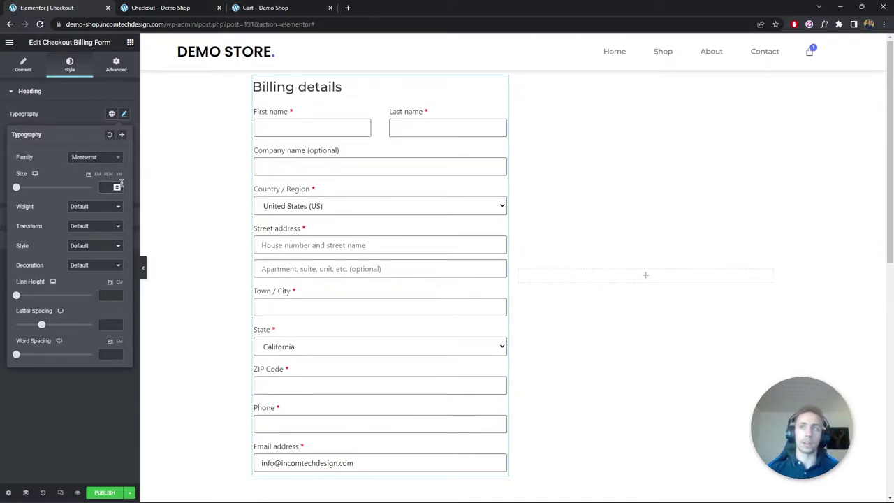
left_click(95, 206)
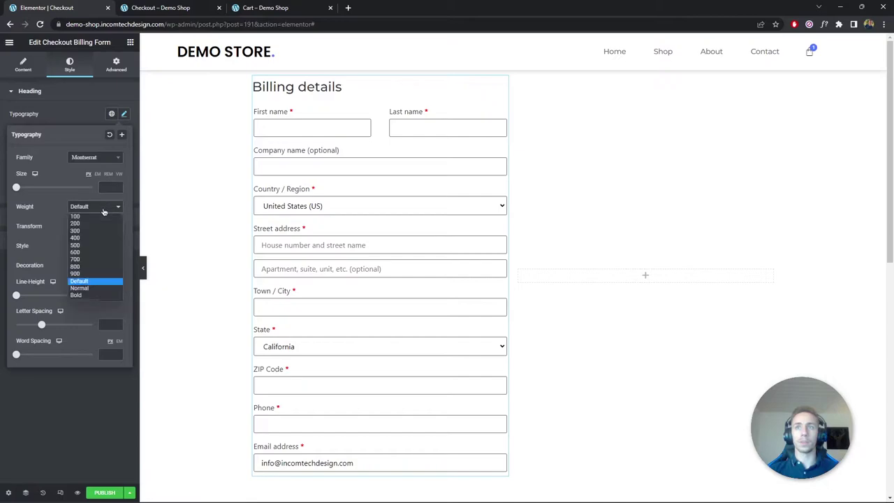
left_click(94, 237)
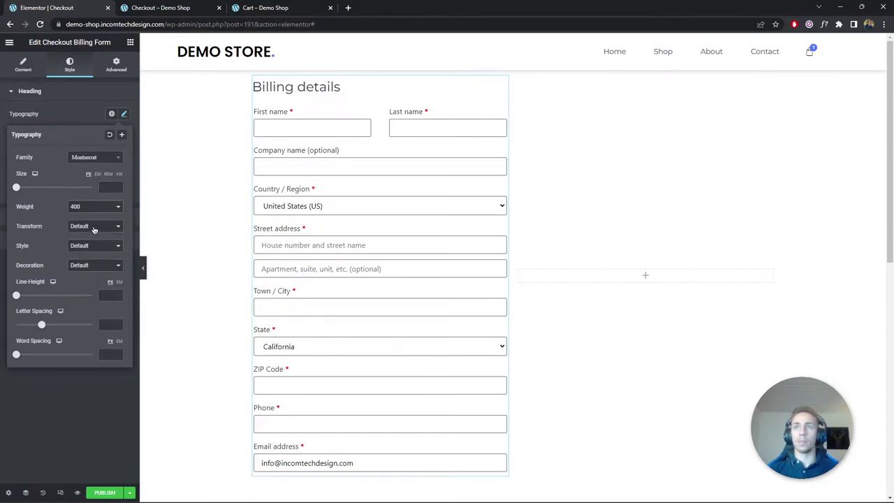
left_click(93, 208)
left_click(84, 250)
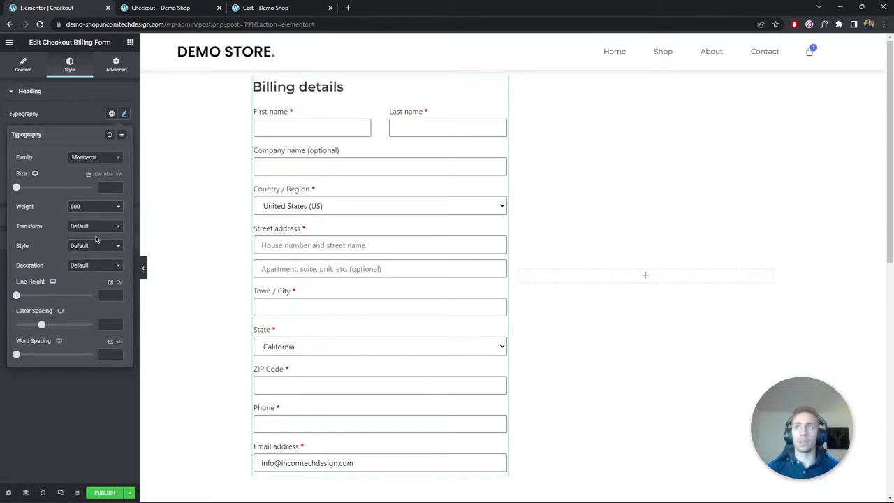
Apply the site's blue global color to the Billing details heading.
left_click(124, 113)
left_click(123, 132)
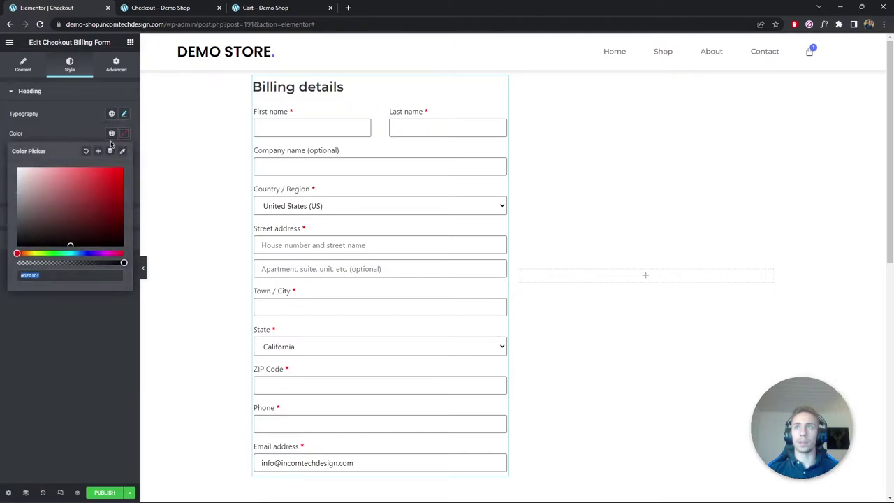
left_click(111, 133)
left_click(91, 239)
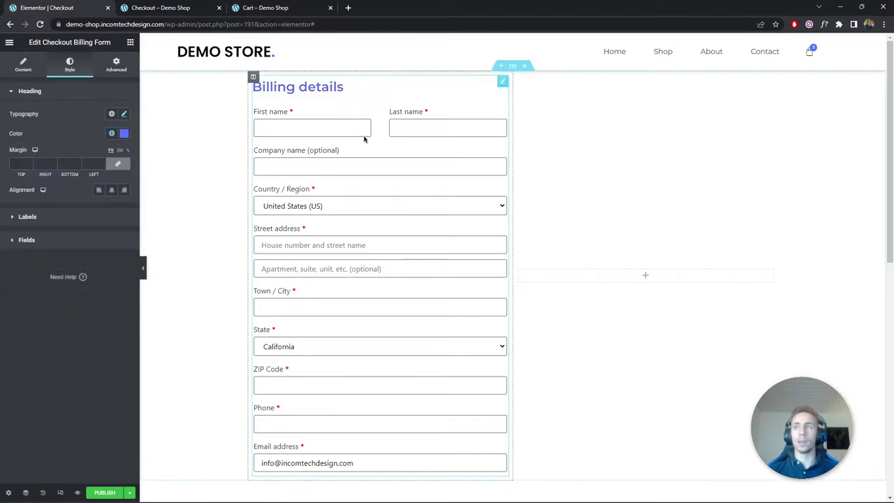
left_click(332, 132)
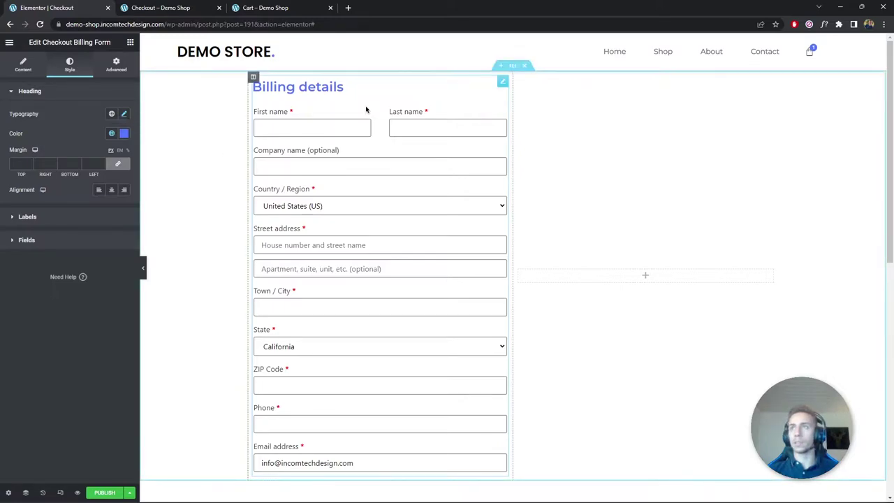
Set the billing form labels' typography to the Montserrat font family with weight 500.
left_click(28, 217)
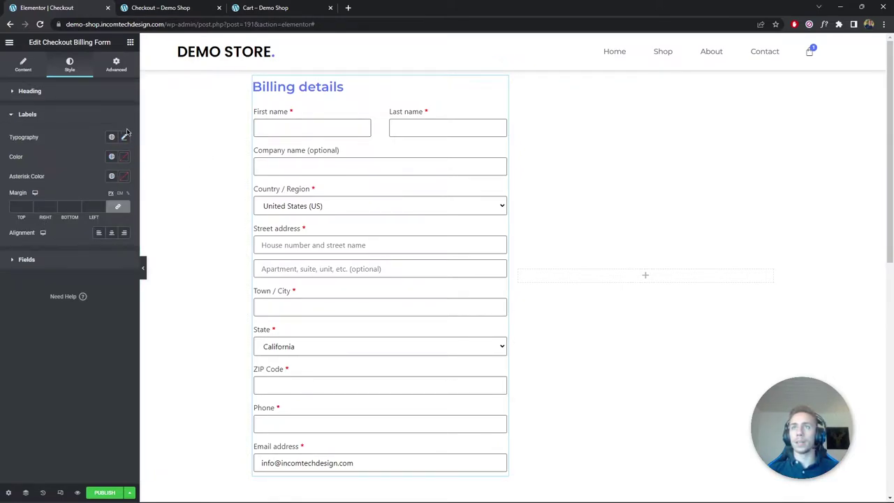
left_click(125, 137)
left_click(95, 181)
type("mo")
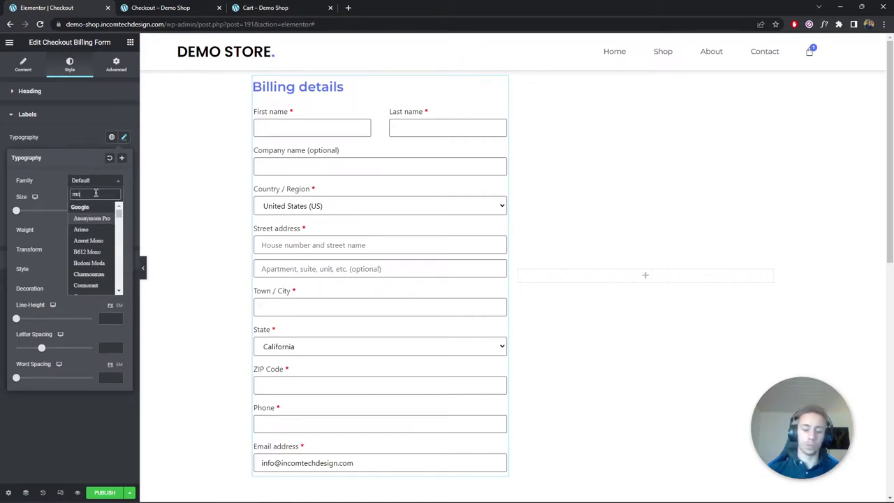
type("ntser")
key("Return")
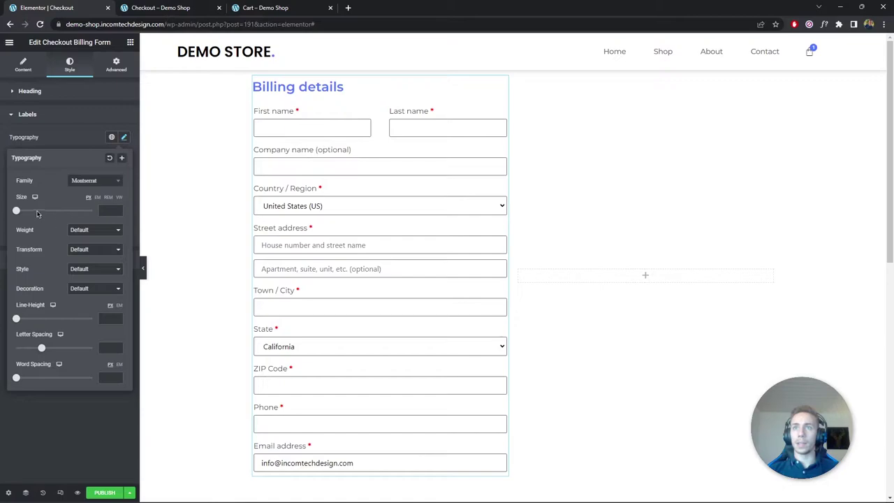
left_click(94, 230)
left_click(87, 270)
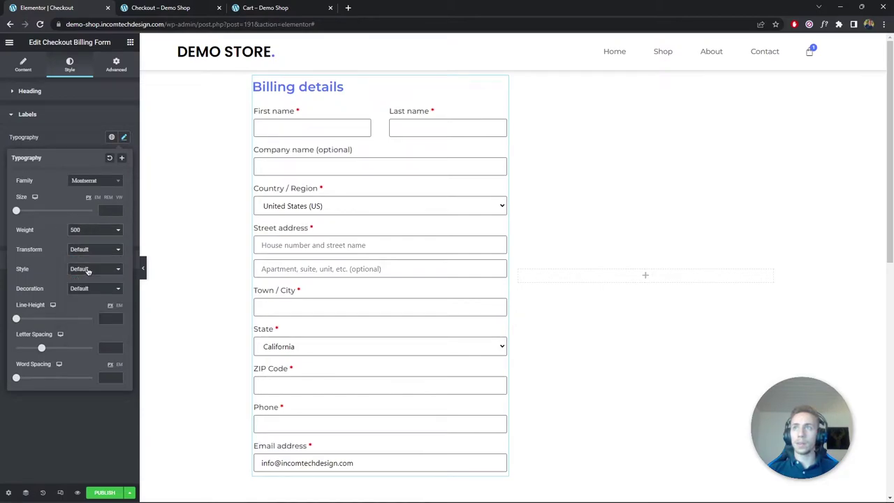
left_click(124, 138)
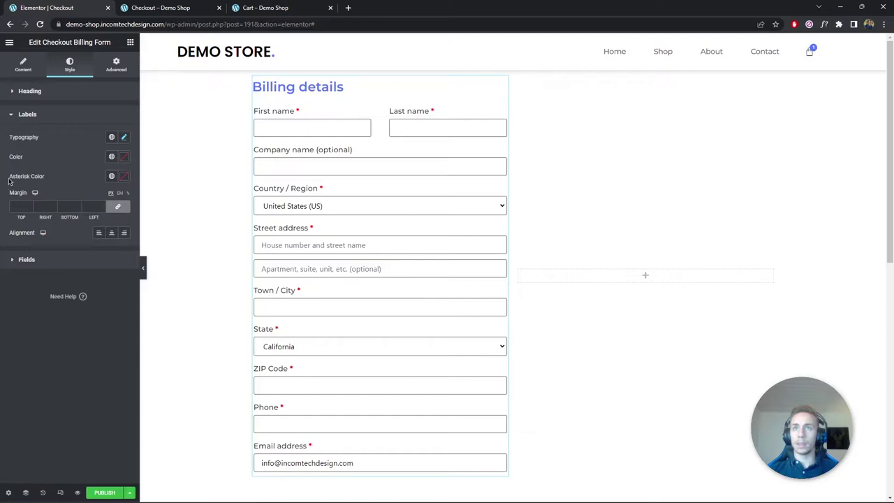
left_click_drag(10, 180, 33, 180)
left_click(67, 182)
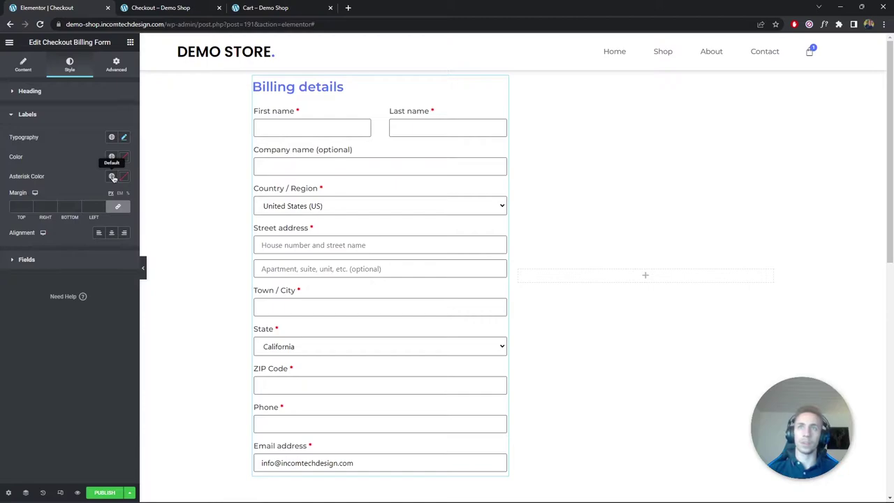
Apply the site's blue global color to the required-field asterisks in the billing form labels.
left_click(114, 178)
left_click(56, 284)
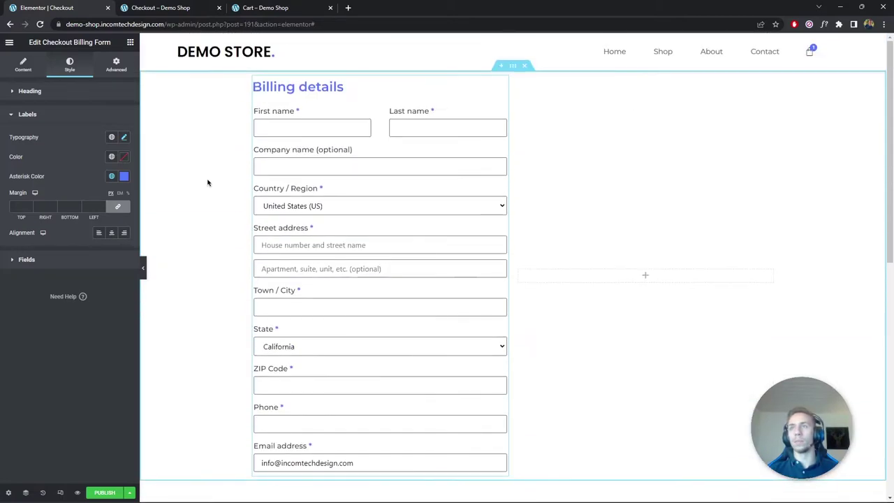
left_click(45, 118)
Set the billing form fields' typography to the Montserrat font family with weight 400.
left_click(47, 137)
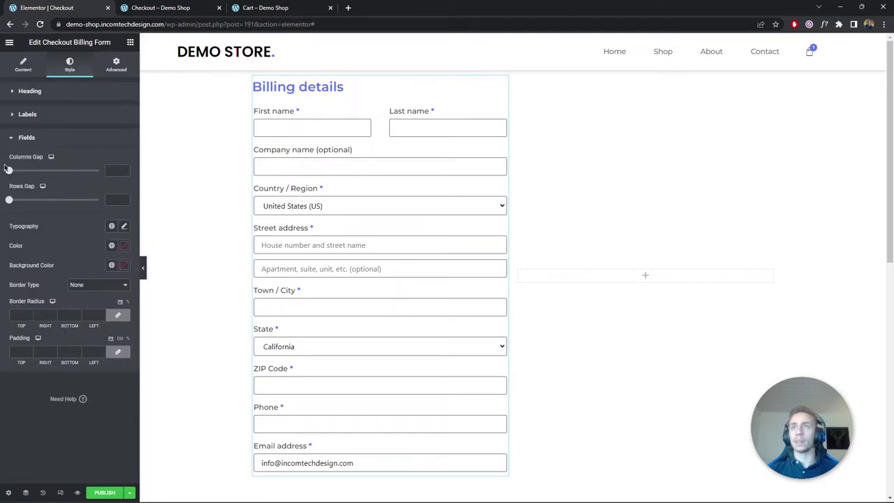
left_click(125, 226)
left_click(105, 270)
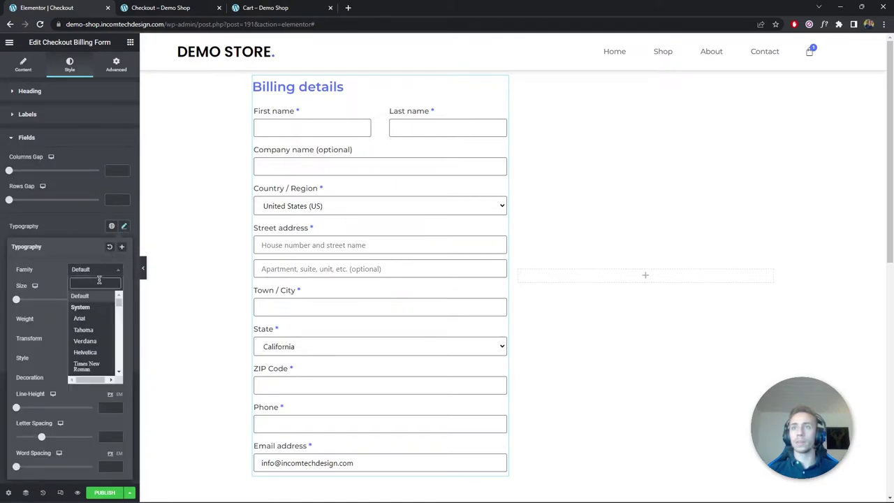
type("monts")
key("Return")
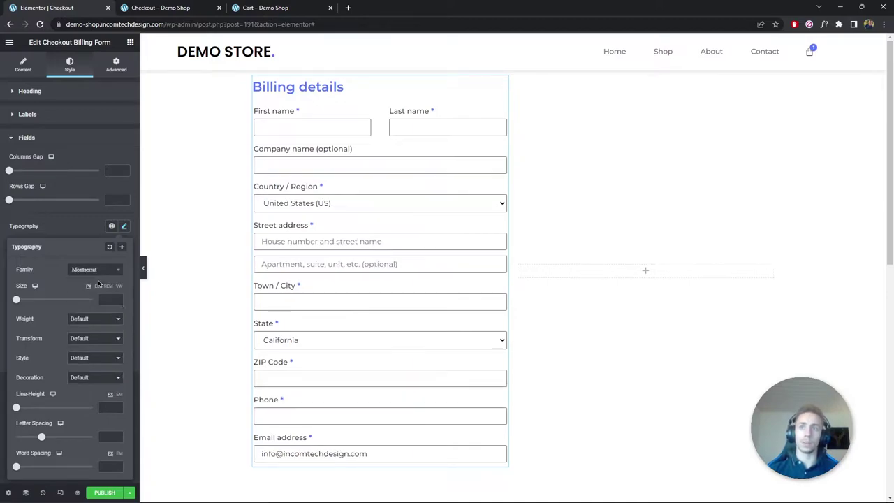
left_click(95, 318)
left_click(91, 351)
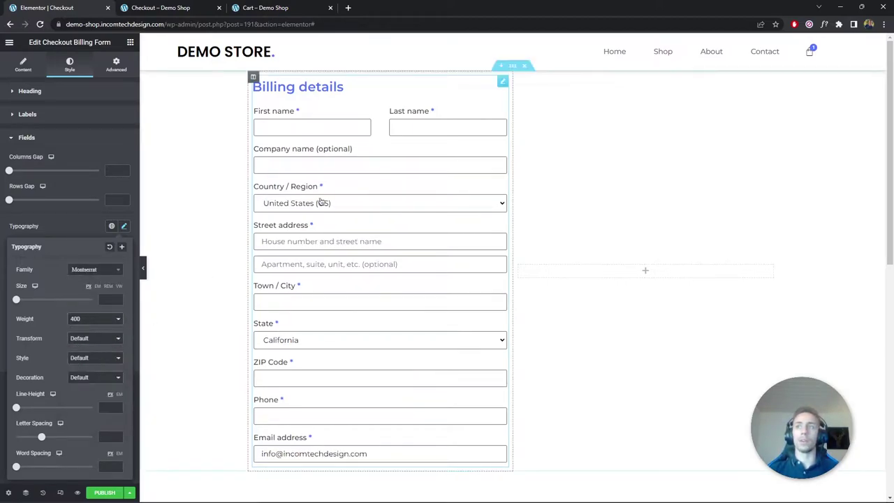
Check the field font with sample text "ssssss" in the Company name field, clearing it again.
left_click(326, 164)
type("ssssss")
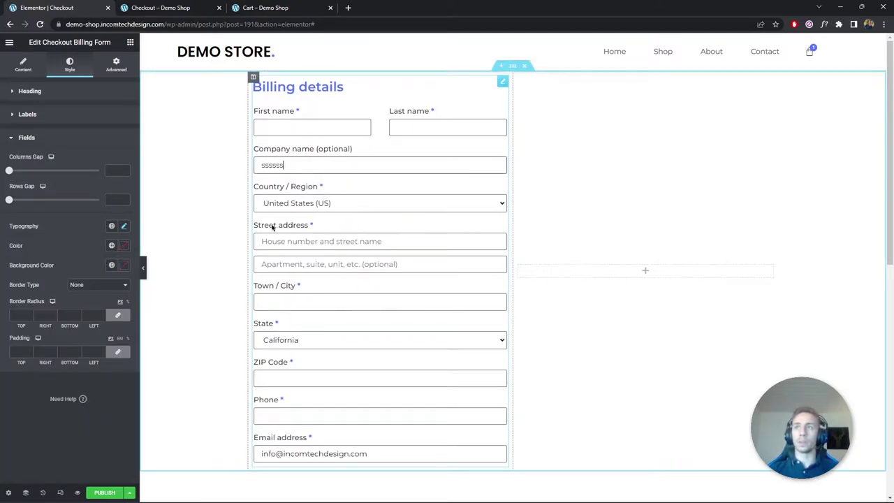
key("ctrl+a")
key("BackSpace")
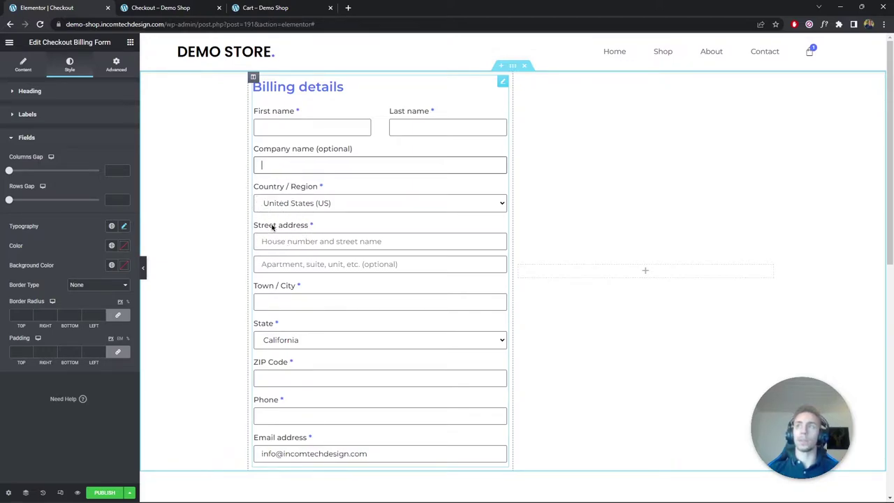
Give the billing form fields a #EFEFEF background and a solid border with a width of 0 on all sides.
left_click(121, 266)
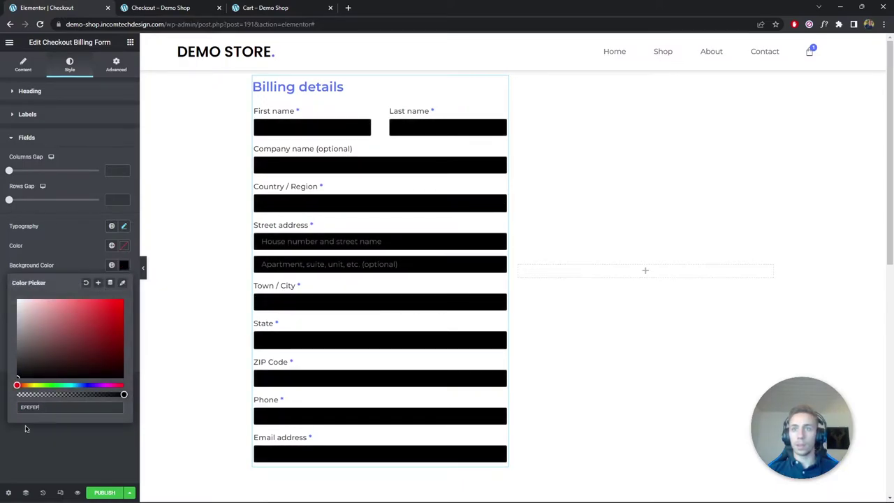
type("EFEFEF")
key("Return")
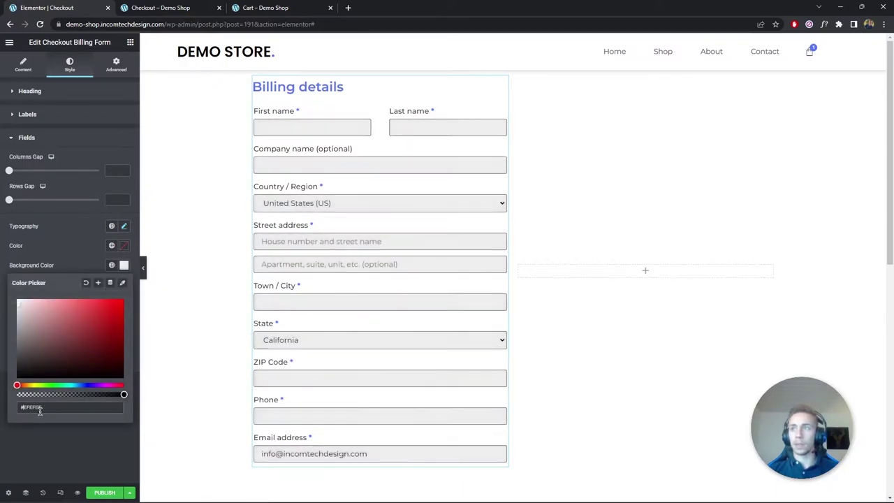
left_click(124, 266)
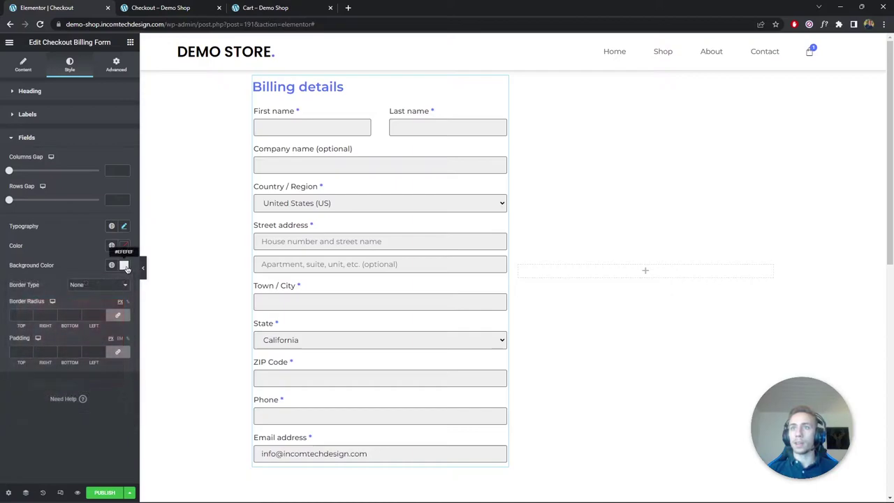
left_click(82, 286)
left_click(77, 301)
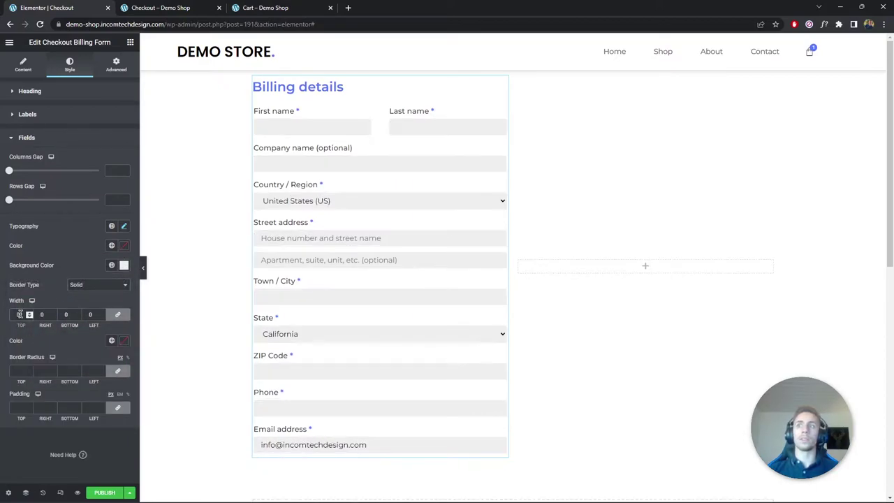
Preview the billing form without the editor panel, checking the Country / Region list and trying sample text "test" in Company name.
left_click(142, 268)
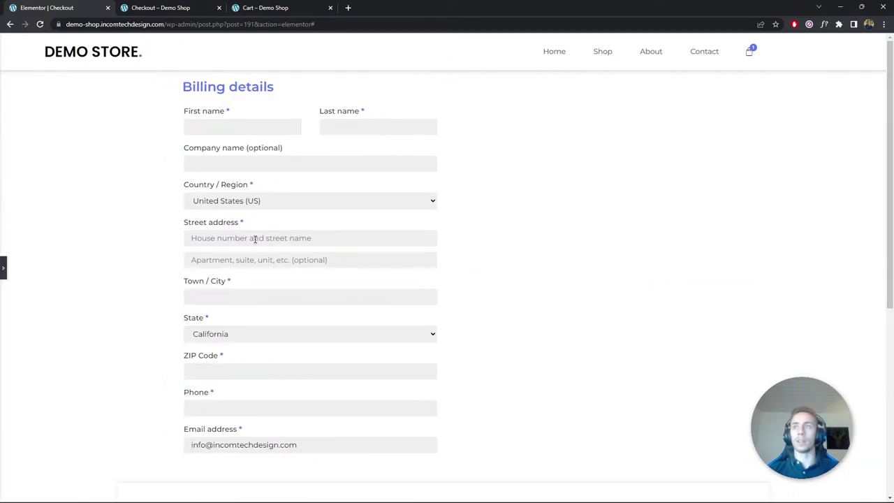
left_click(413, 201)
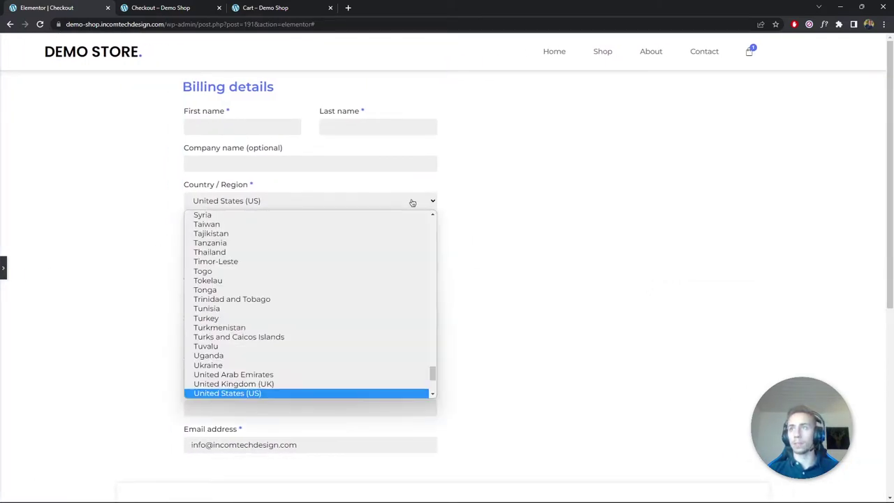
left_click(412, 201)
left_click(356, 161)
type("test")
key("ctrl+a")
key("BackSpace")
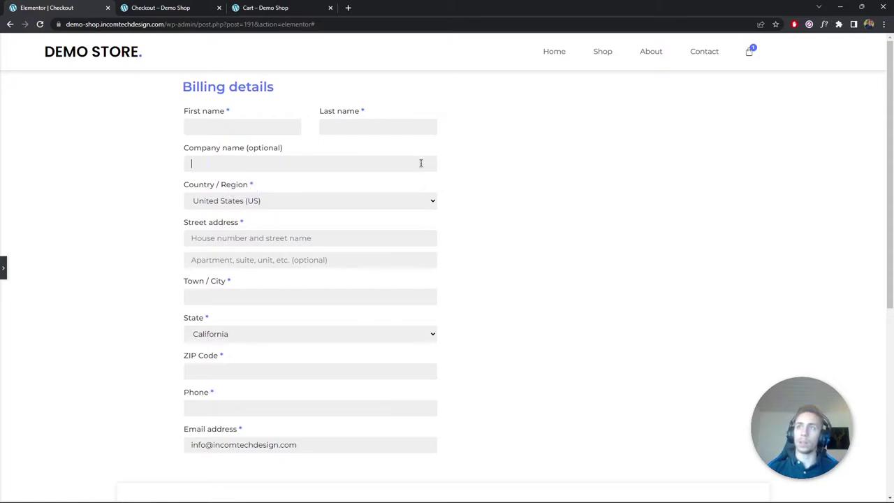
left_click(2, 267)
scroll(235, 216, "down", 2)
scroll(233, 216, "up", 1)
scroll(233, 216, "up", 1)
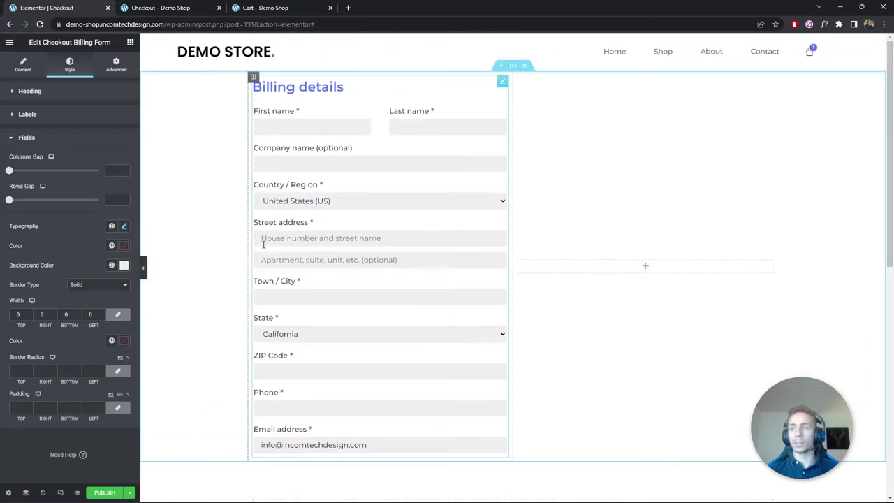
left_click(60, 140)
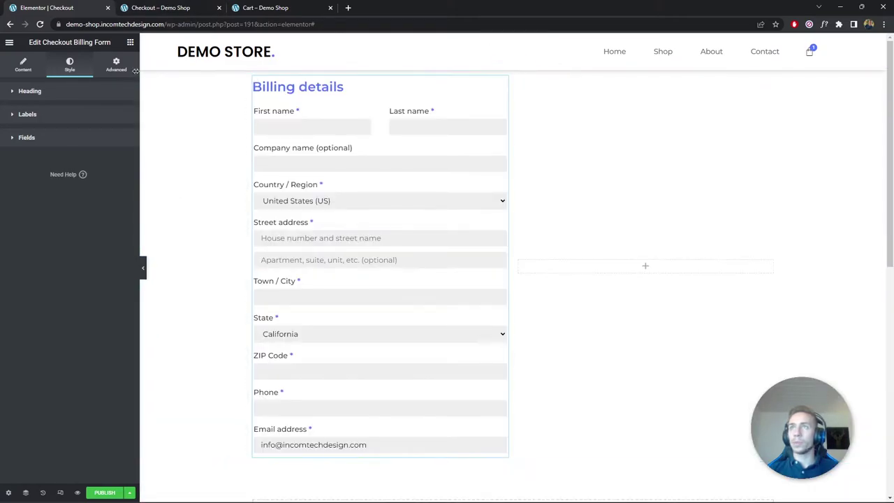
Unlink the checkout section's padding and set its top padding to 4 em.
left_click(511, 70)
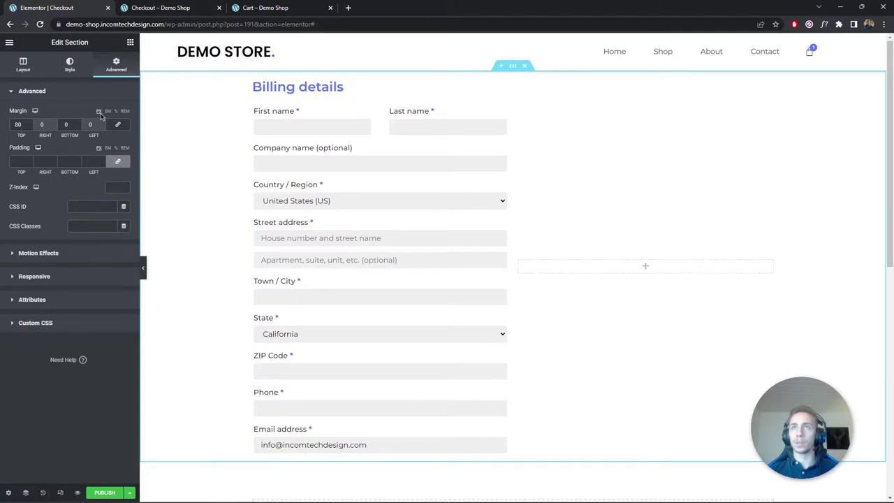
left_click(118, 161)
double_click(19, 161)
type("7")
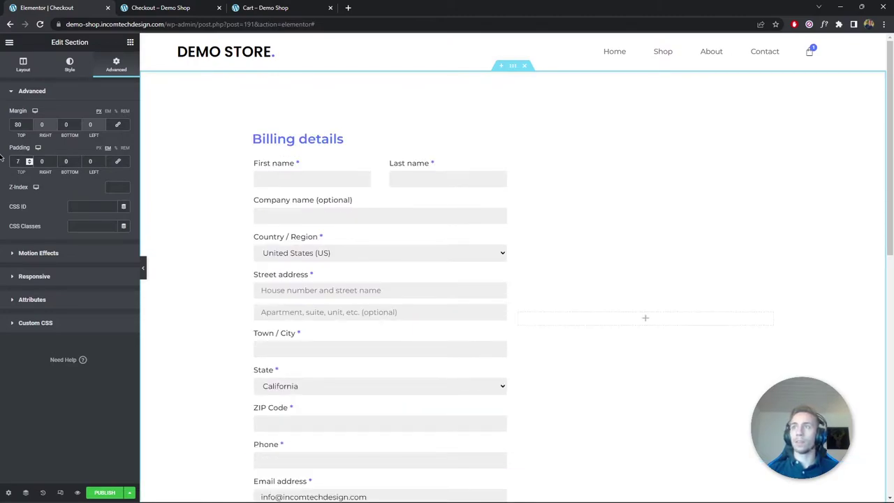
type("54")
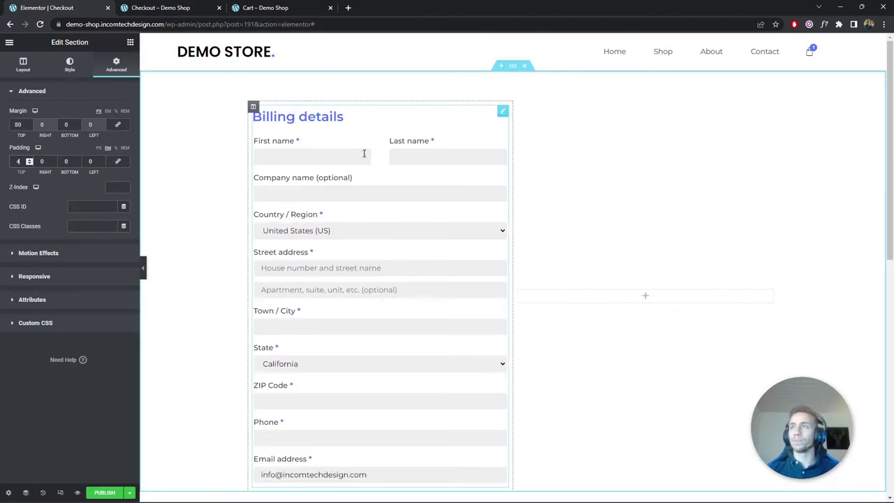
Examine the Additional information area on the live checkout page after closing the cart drawer.
left_click(202, 8)
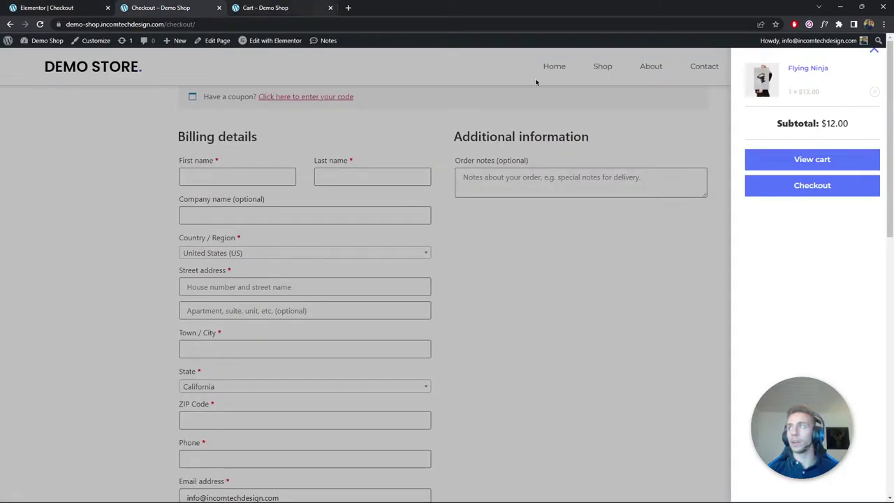
left_click(871, 54)
scroll(551, 153, "down", 4)
scroll(535, 160, "up", 4)
left_click_drag(471, 137, 594, 125)
Return to the Elementor checkout template and add the Checkout Additional Form widget to the empty column beside the billing form.
left_click(92, 7)
left_click(130, 42)
type("addi")
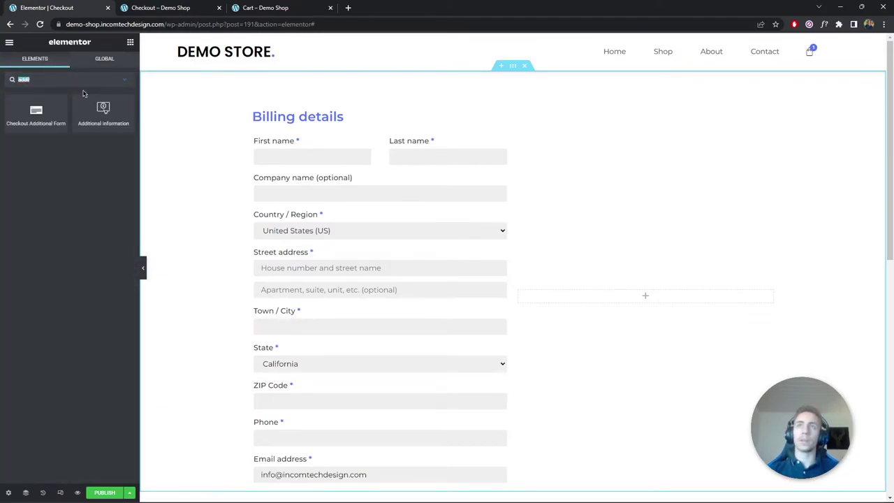
key("BackSpace")
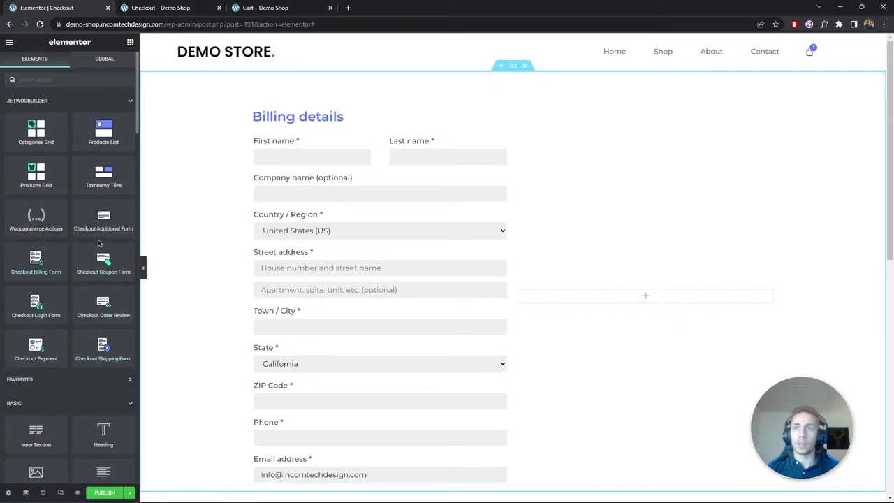
left_click_drag(104, 222, 642, 295)
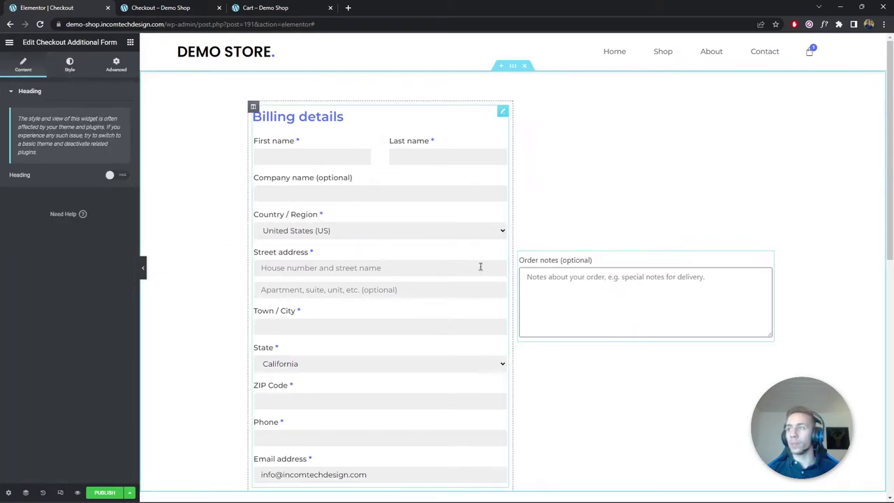
Set the column position of the section holding both checkout forms to Top.
left_click(512, 67)
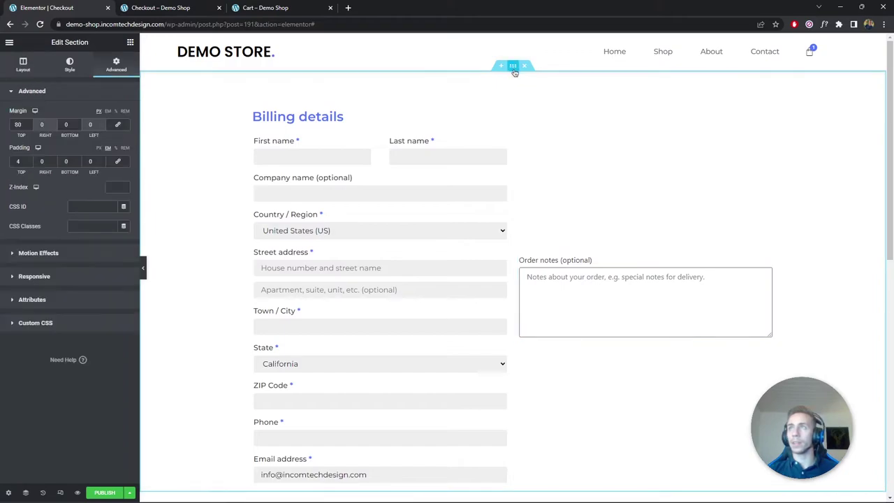
left_click(27, 64)
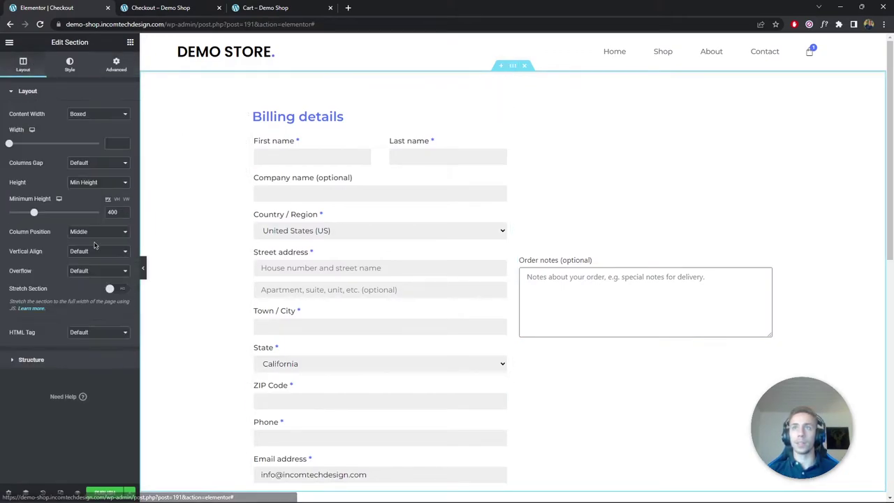
left_click(91, 232)
left_click(80, 247)
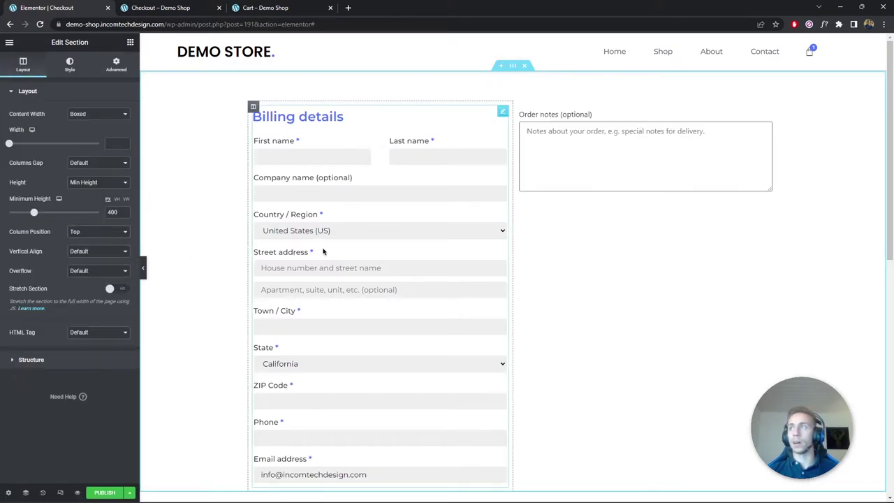
Apply the site's blue global color to the asterisk of the additional form's label.
left_click(548, 132)
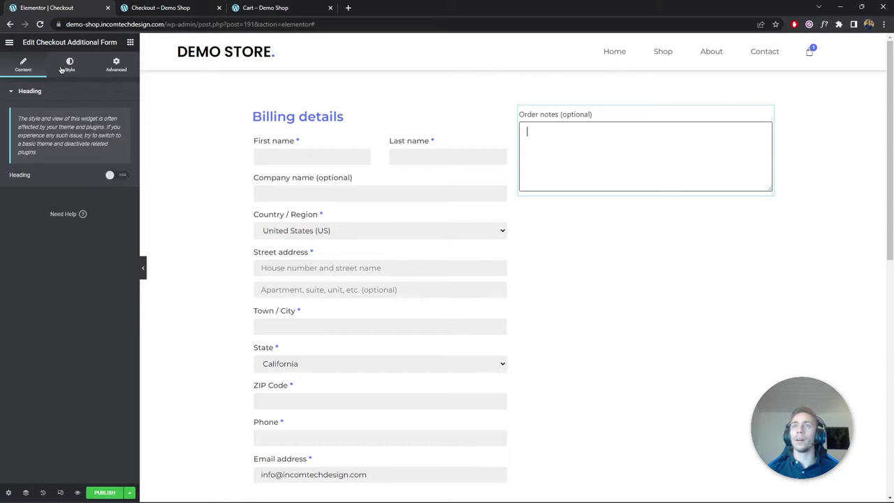
left_click(62, 70)
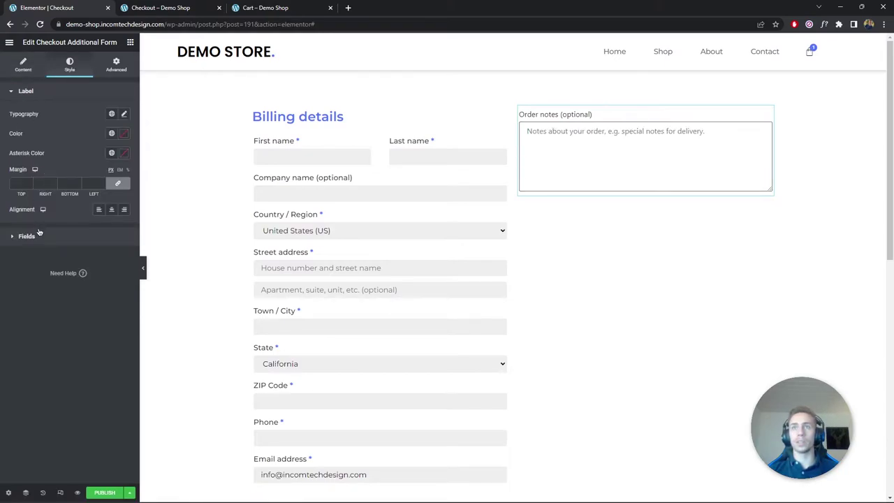
left_click(111, 154)
left_click(69, 260)
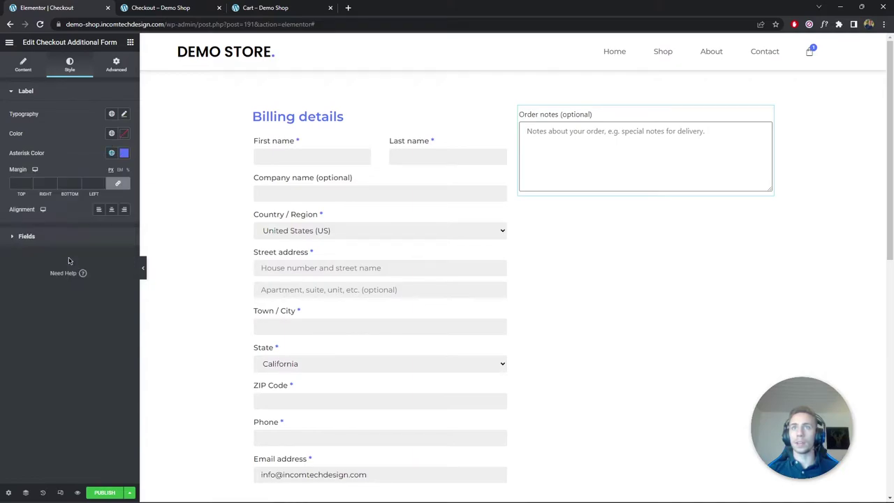
Set the background color of the order notes field to #EFEFEF.
left_click(53, 234)
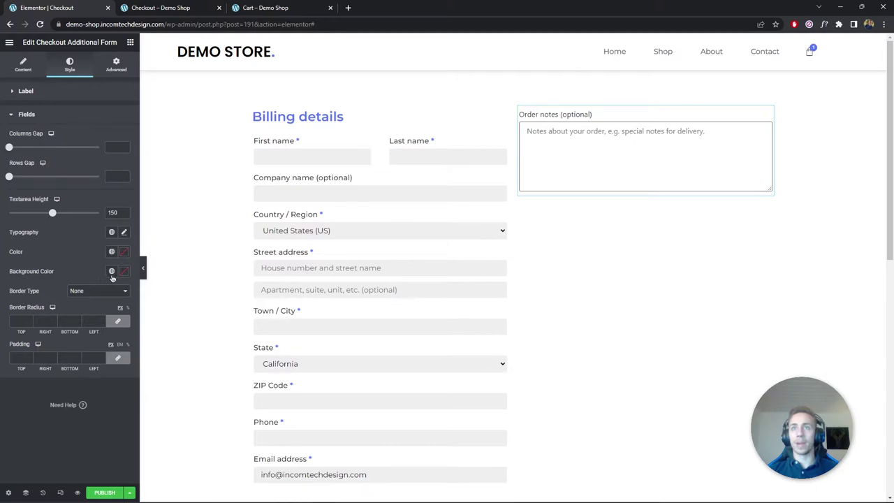
left_click(125, 271)
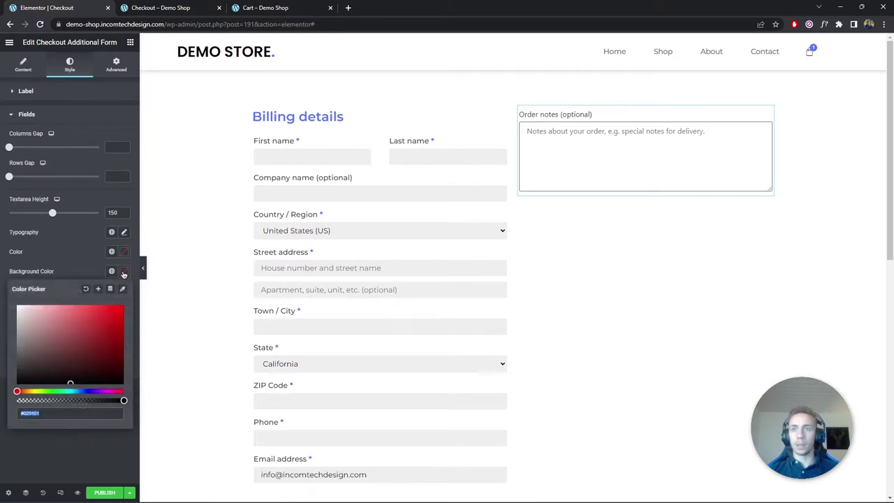
type("#EFEFEF")
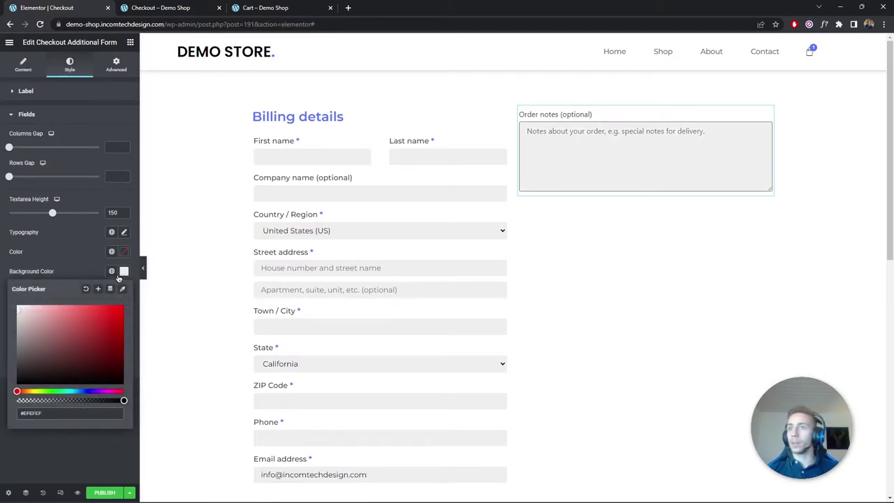
left_click(124, 271)
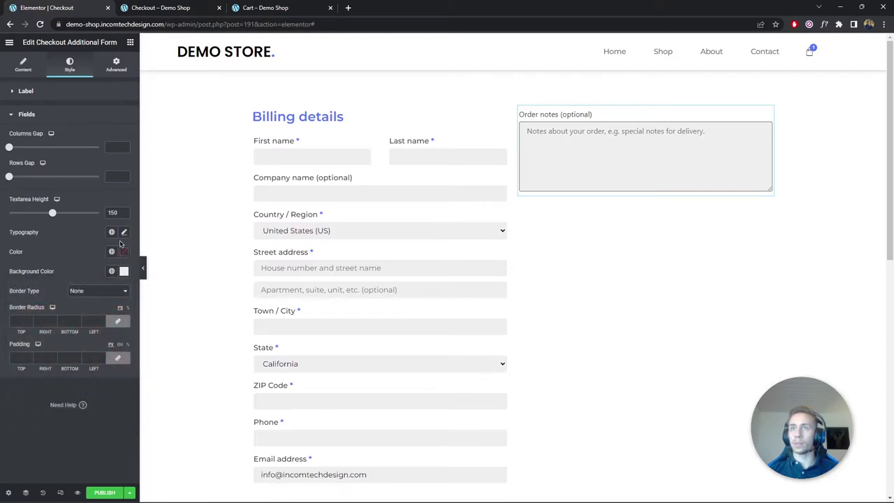
Give the order notes field a solid border with a width of 0 on all sides.
left_click(98, 290)
left_click(80, 307)
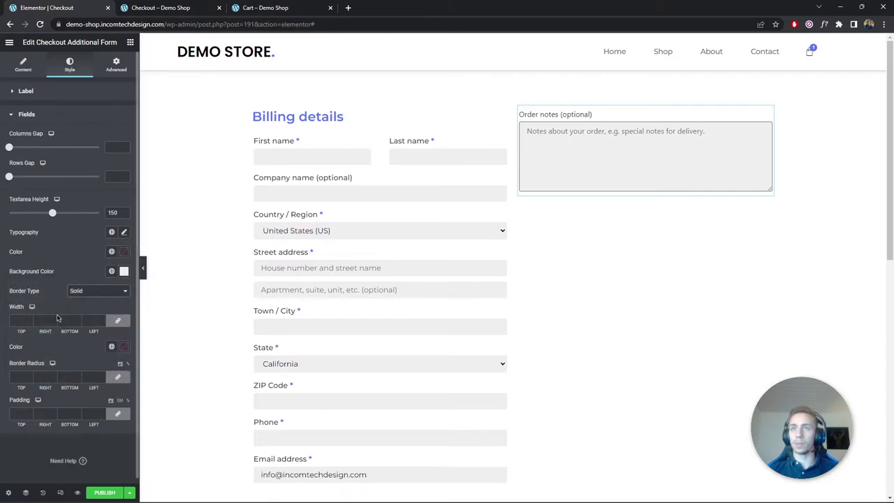
left_click(15, 320)
type("0")
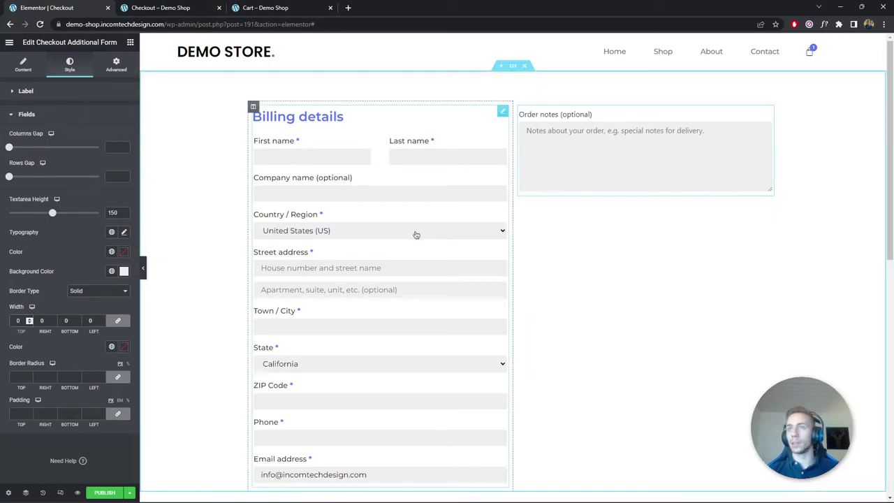
Set the font family of the order notes field to Montserrat.
left_click(124, 232)
left_click(102, 277)
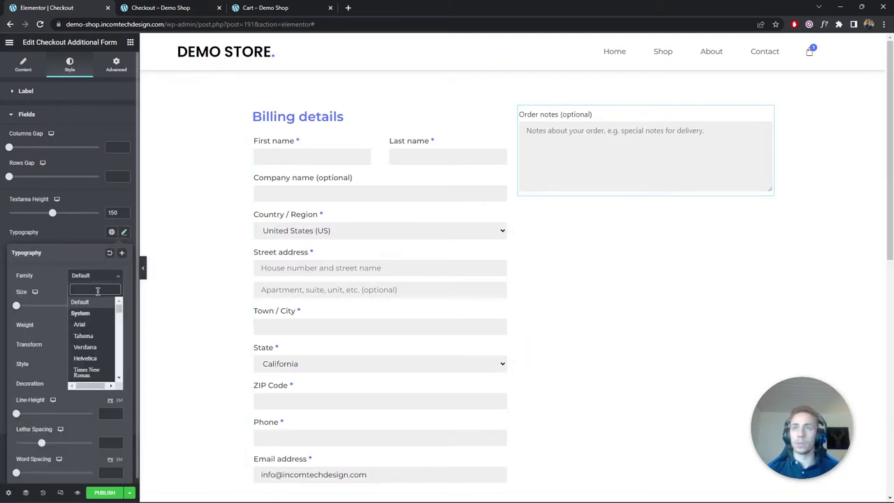
type("monts")
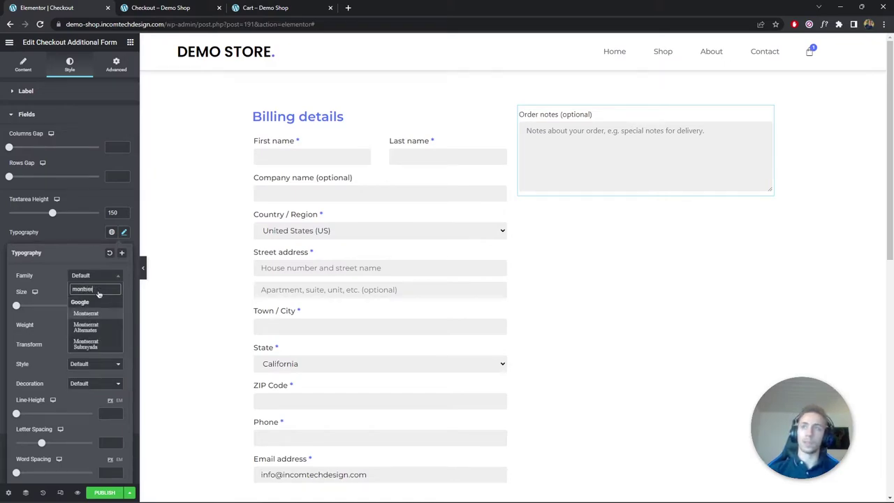
type("er")
key("Return")
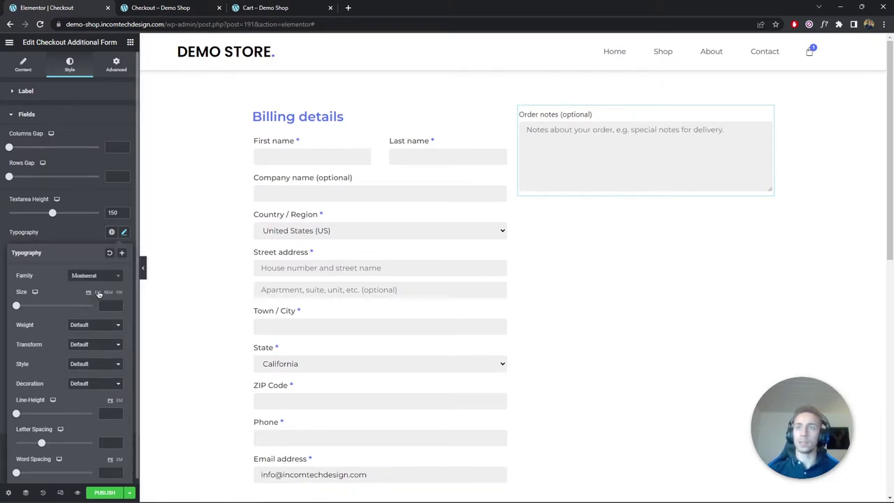
left_click(125, 233)
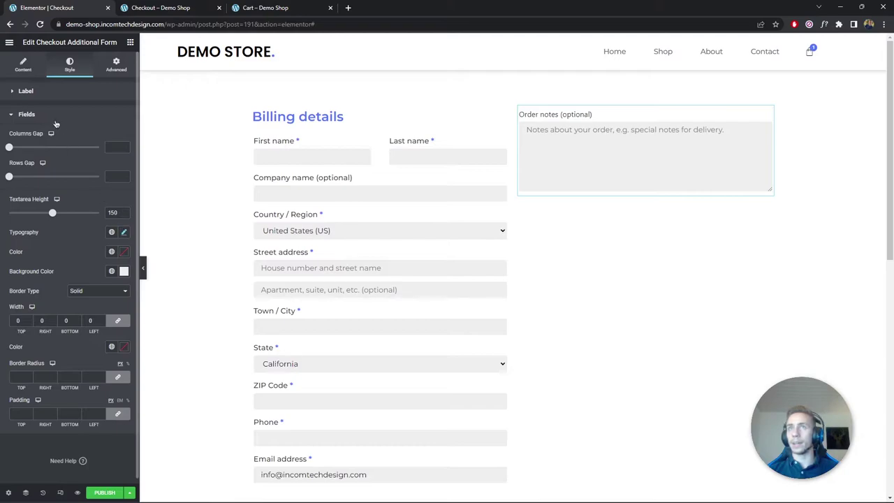
Set the additional form's label typography to Montserrat with a weight of 500.
left_click(51, 114)
left_click(48, 91)
left_click(124, 114)
left_click(106, 157)
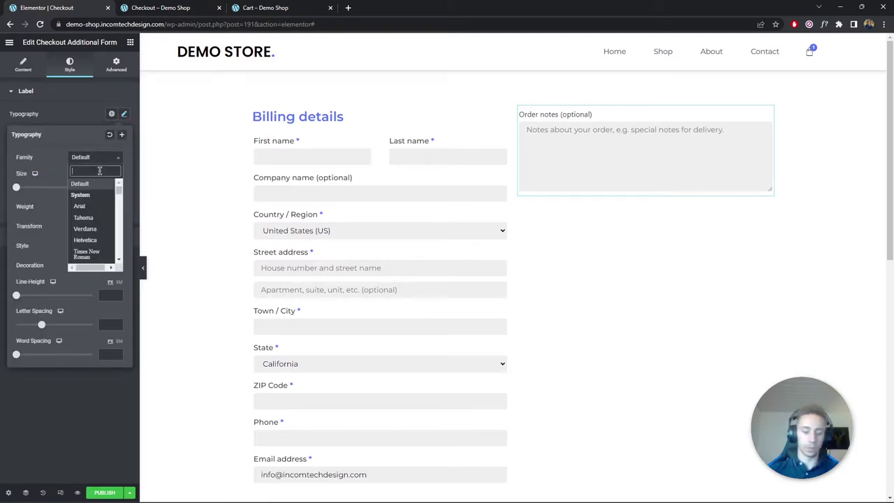
type("montserrat")
key("Return")
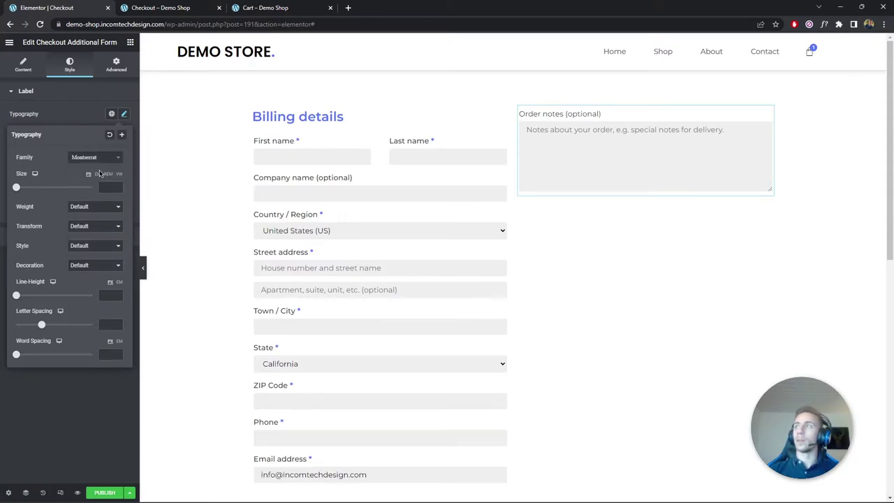
left_click(104, 206)
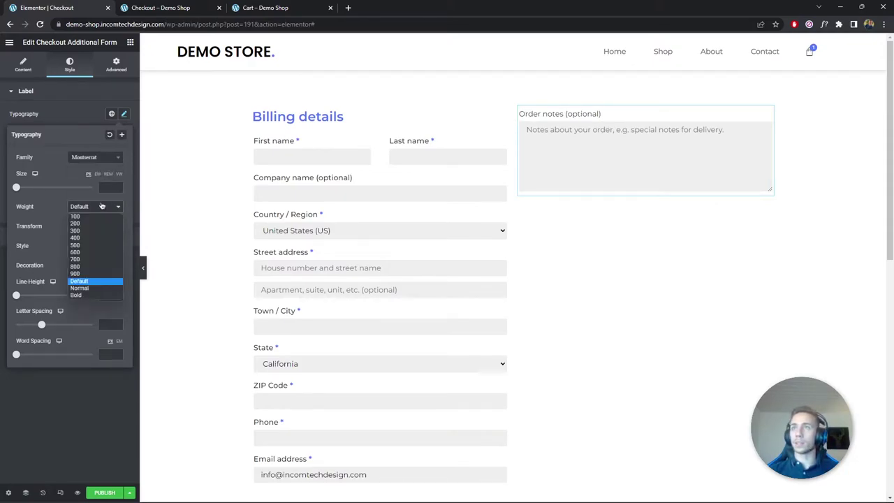
left_click(99, 253)
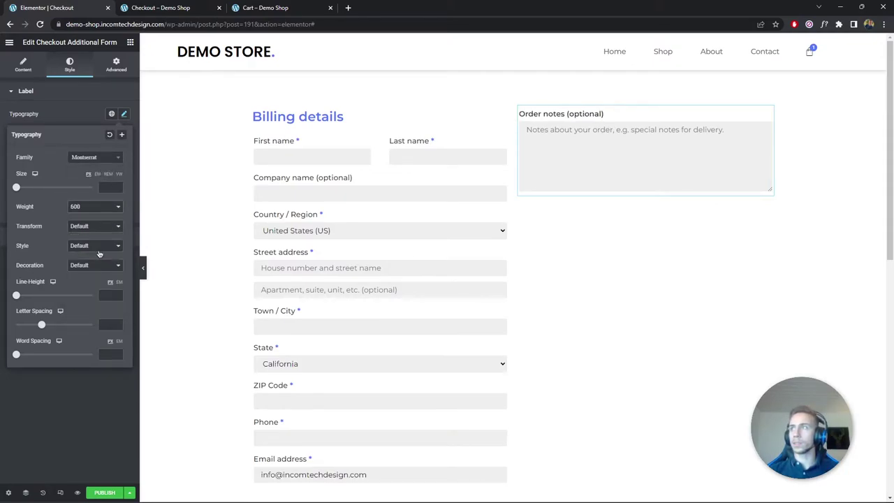
left_click(100, 218)
left_click(98, 248)
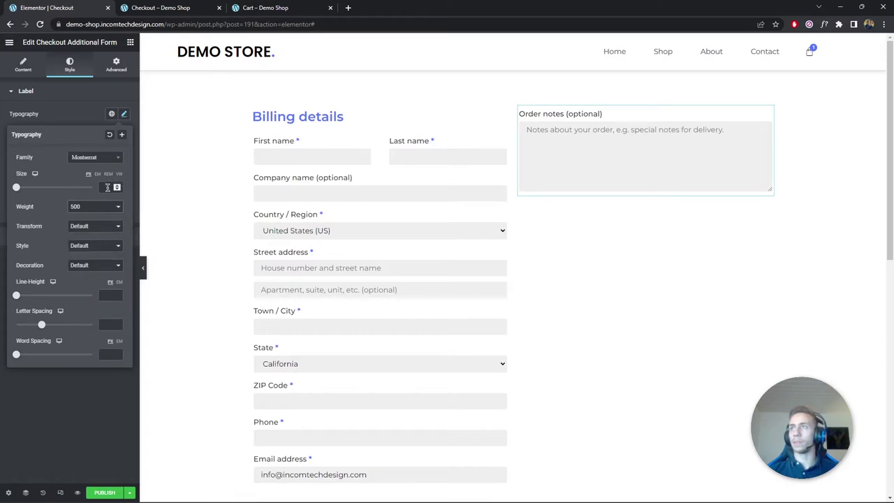
left_click(123, 114)
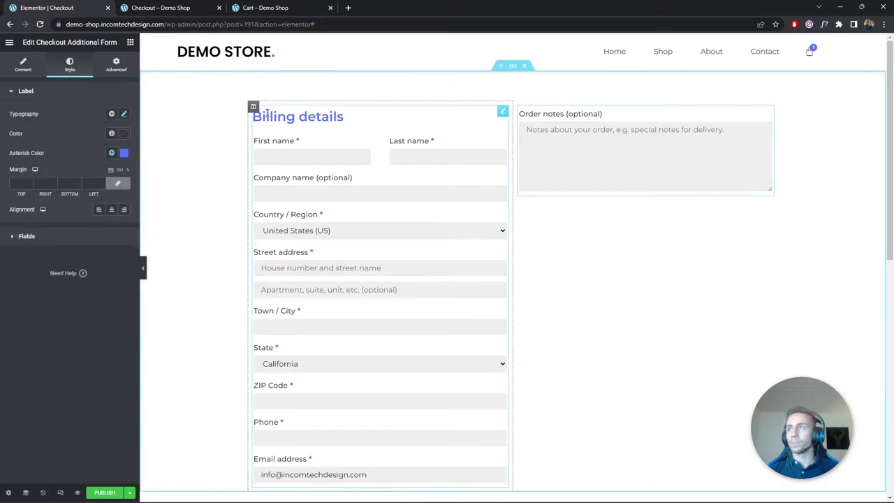
Add a Spacer widget above the order notes form in the second column.
left_click(142, 265)
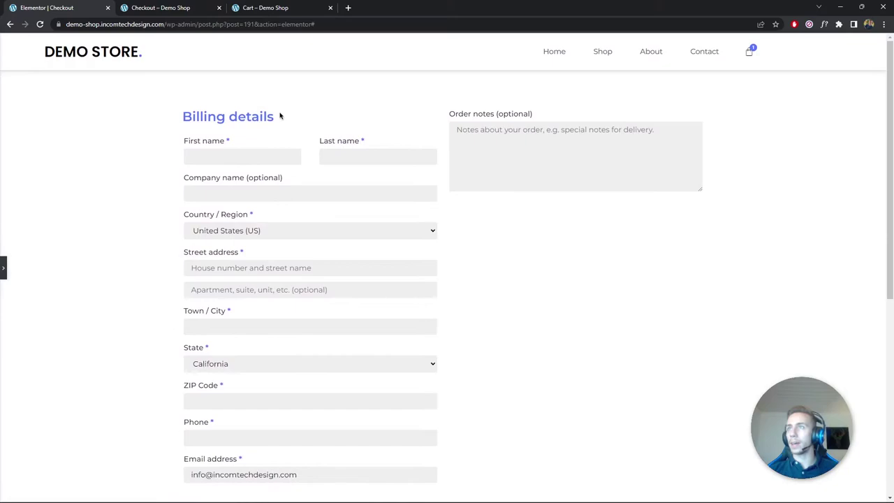
left_click(4, 268)
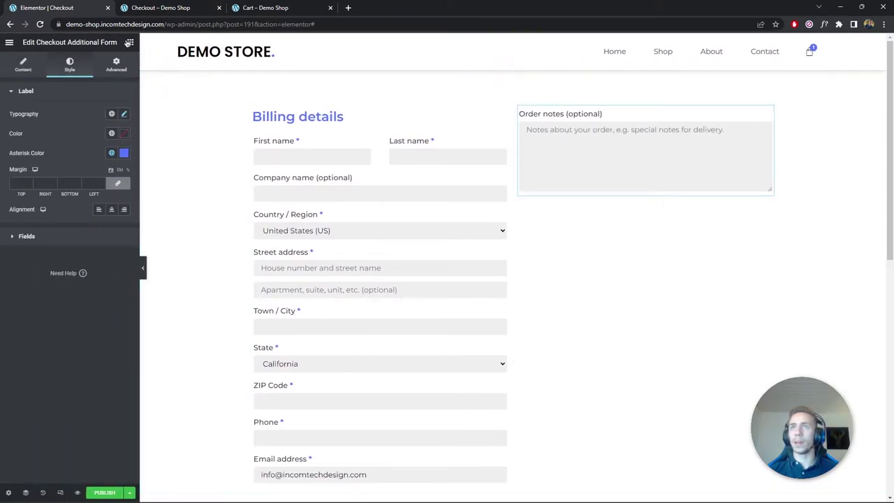
left_click(130, 41)
type("spac")
left_click_drag(35, 111, 609, 118)
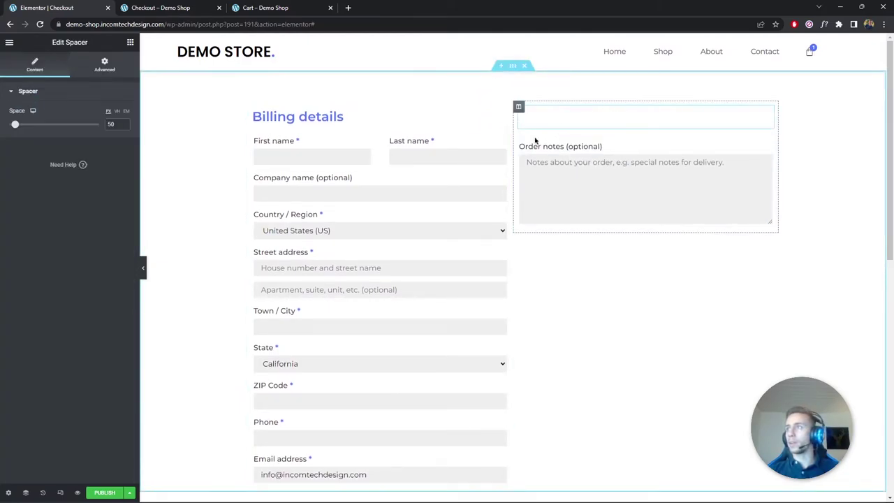
Set the spacer's height to 38 px so the order notes label lines up with the first name label.
double_click(111, 123)
type("45")
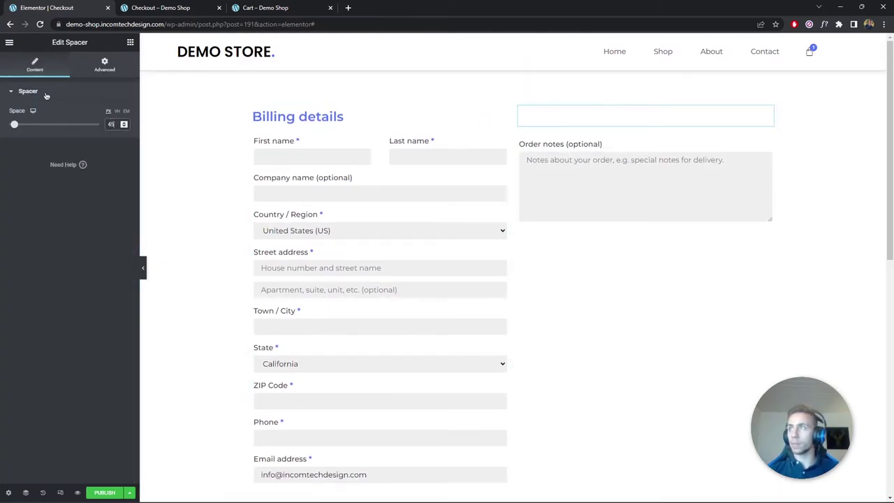
key("BackSpace")
type("0")
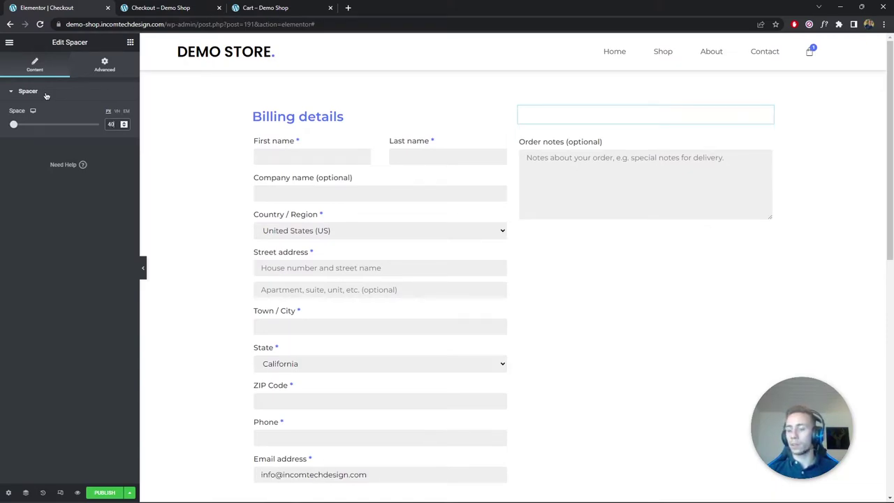
key("BackSpace")
key("BackSpace")
type("35")
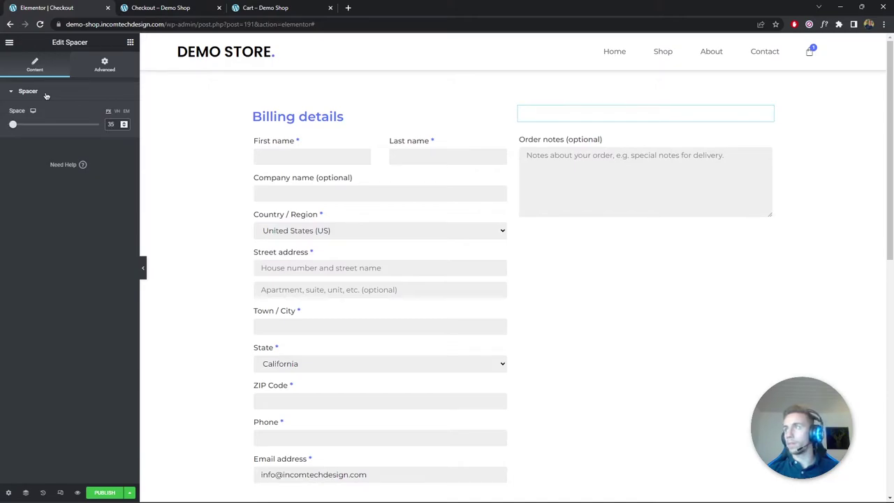
key("BackSpace")
type("7")
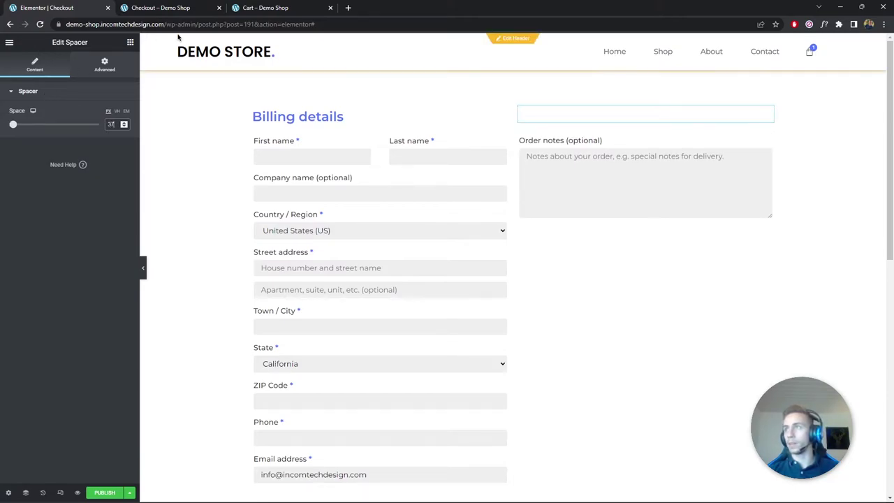
key("BackSpace")
type("8")
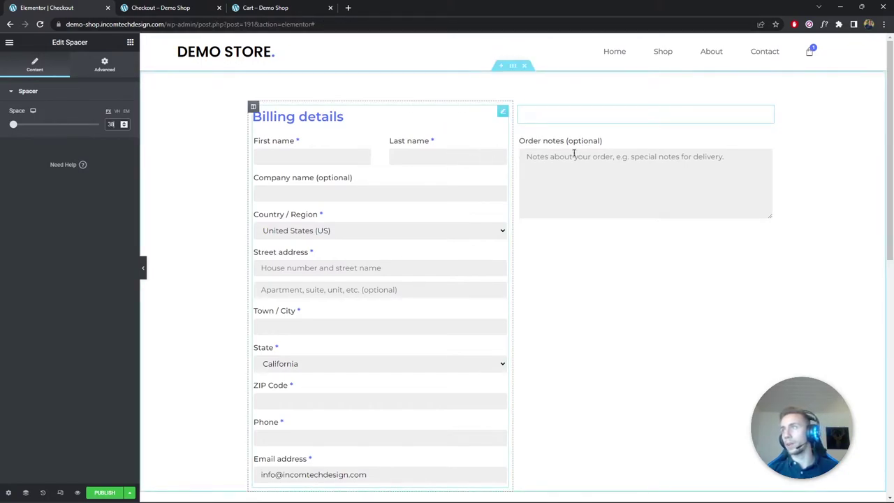
Compare the template's full-width layout with the live checkout page, including the sections below the billing form.
left_click(143, 267)
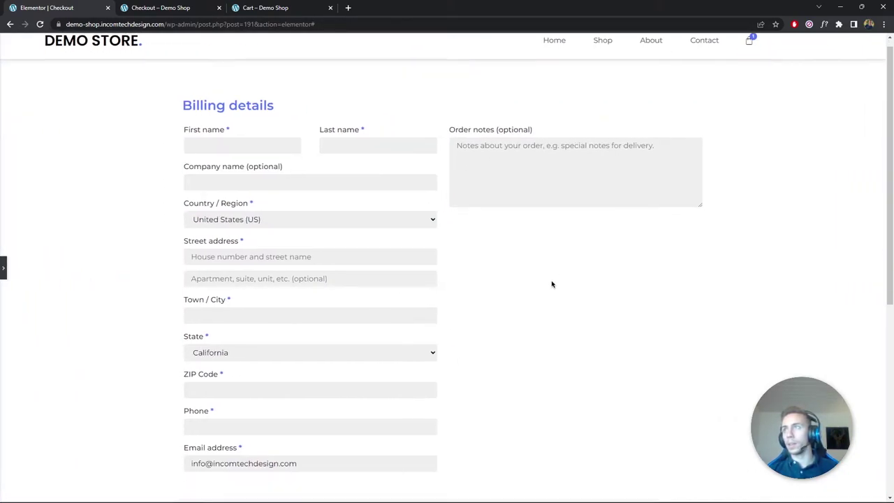
scroll(537, 285, "down", 3)
scroll(537, 285, "up", 2)
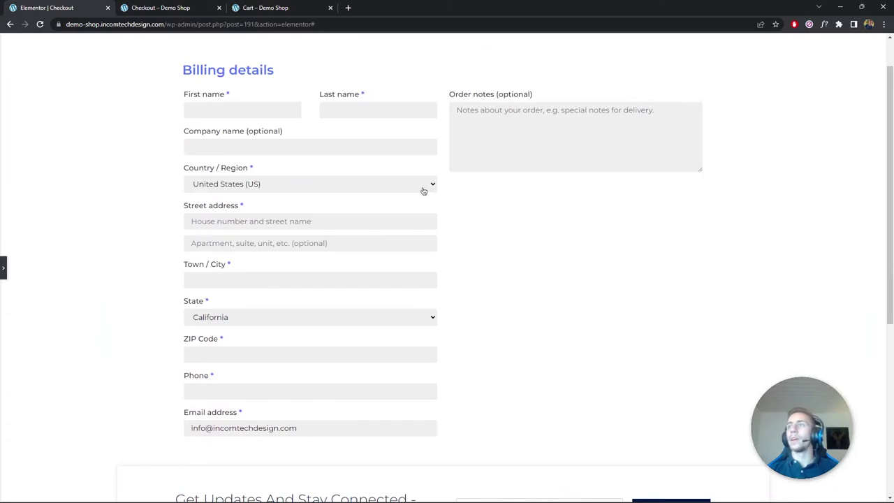
scroll(423, 187, "up", 1)
left_click(176, 7)
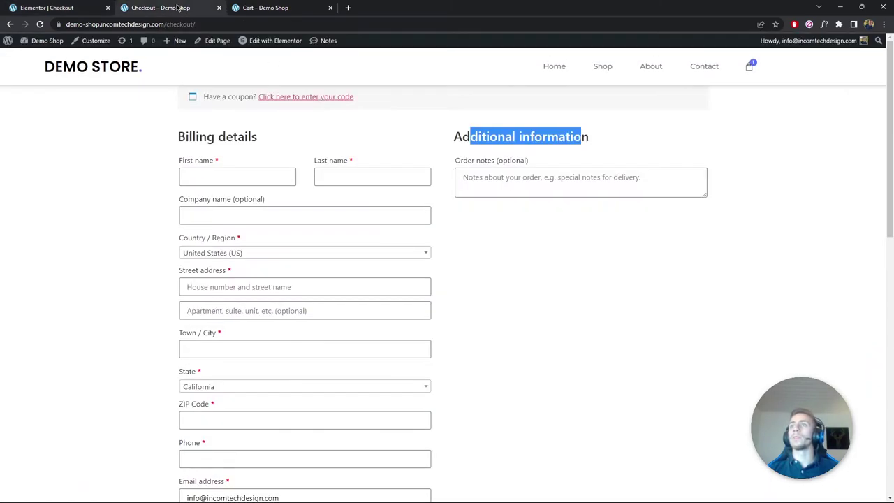
scroll(503, 245, "down", 2)
scroll(503, 245, "down", 3)
left_click_drag(183, 195, 308, 196)
left_click(307, 197)
left_click(47, 8)
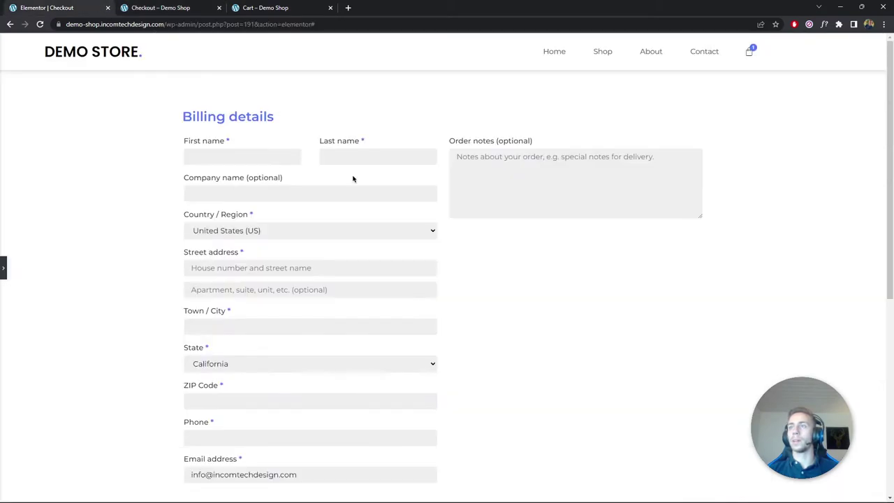
scroll(254, 226, "down", 1)
scroll(254, 227, "up", 1)
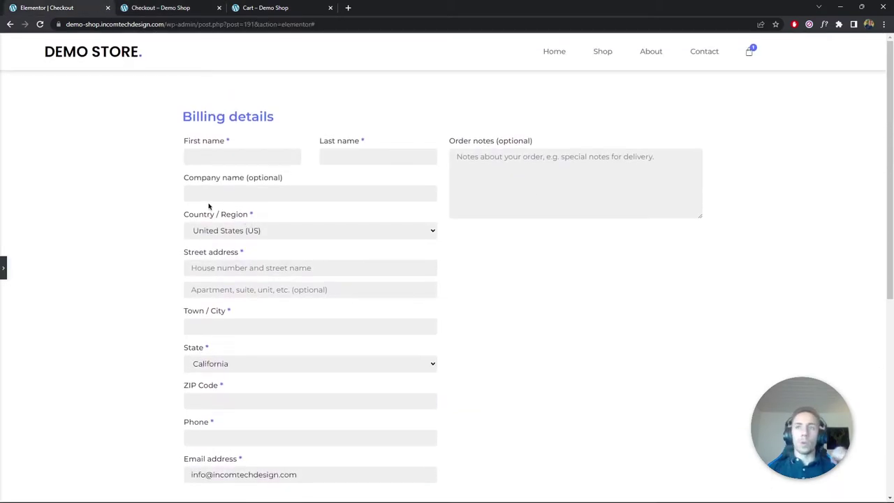
Add the Checkout Order Review widget below the order notes form.
left_click(5, 267)
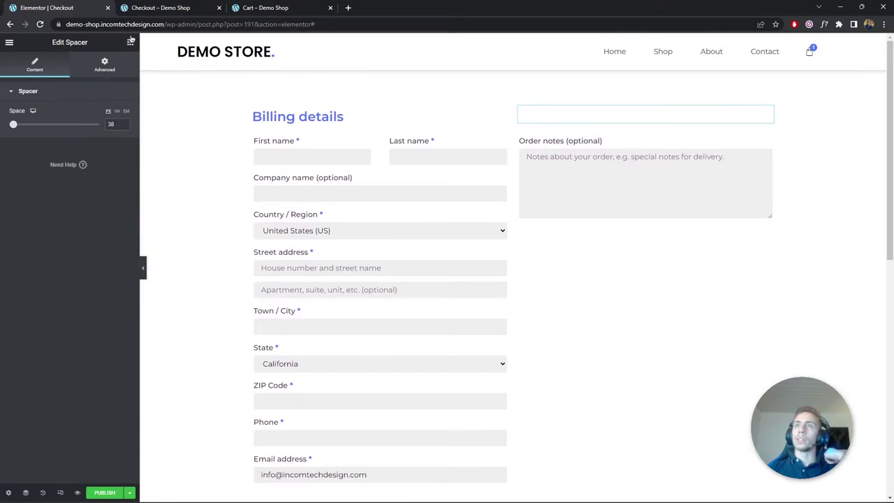
left_click(130, 41)
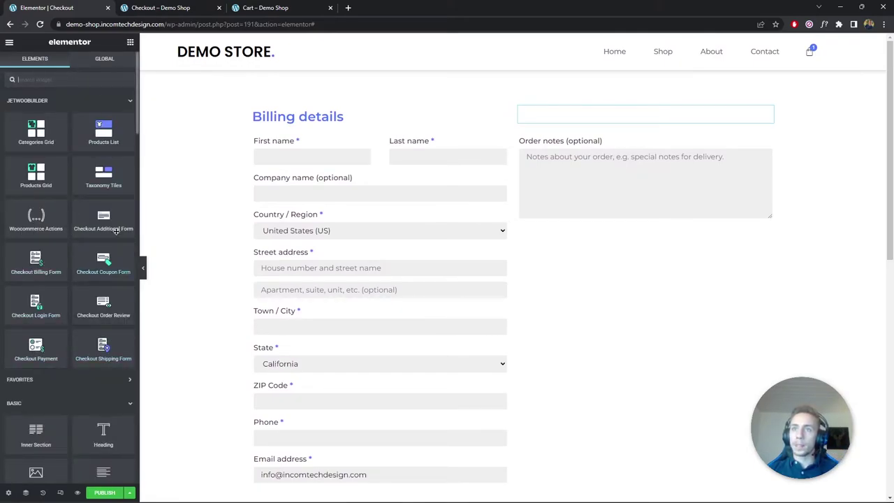
left_click_drag(93, 300, 575, 203)
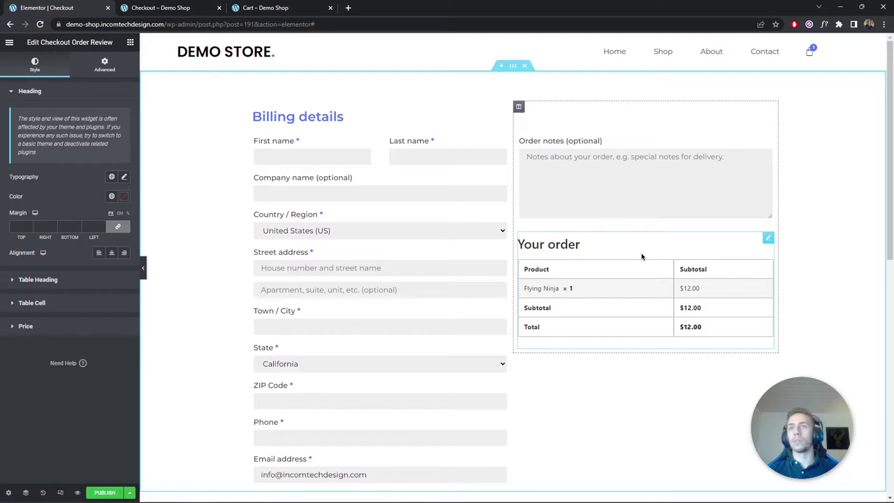
Set the typography of the order review's "Your order" heading to Montserrat with a weight of 500.
left_click(123, 177)
left_click(109, 220)
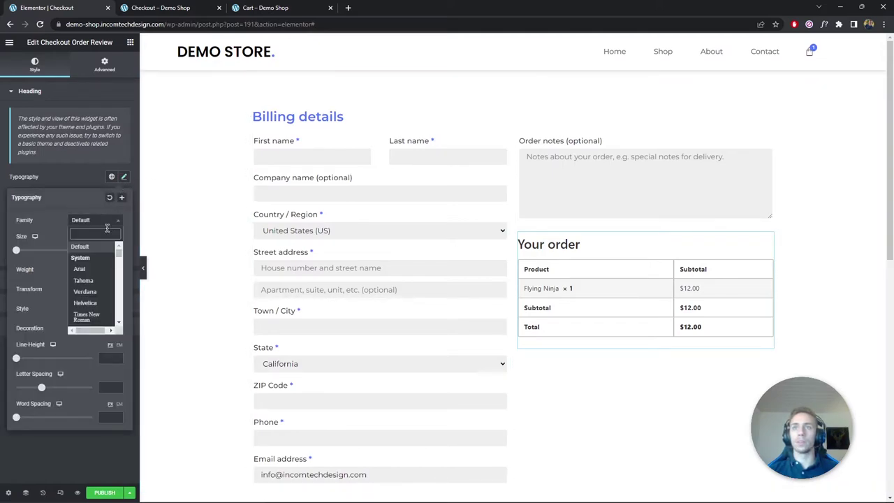
type("montser")
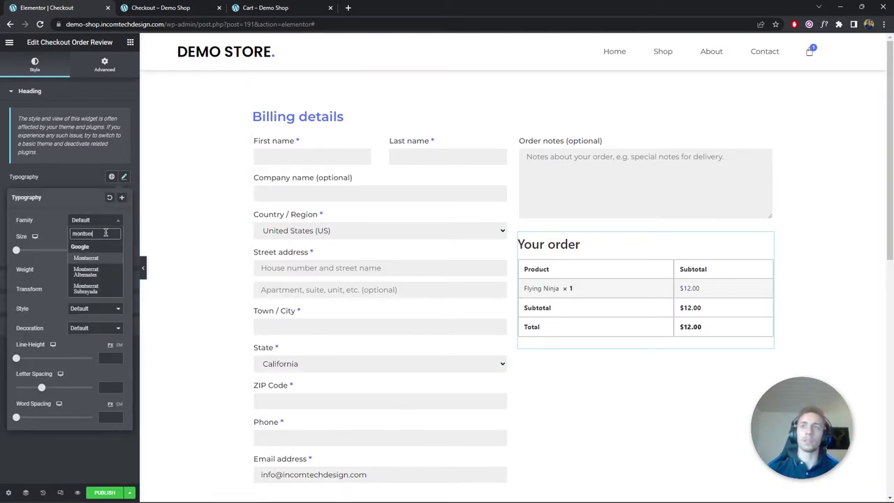
key("Return")
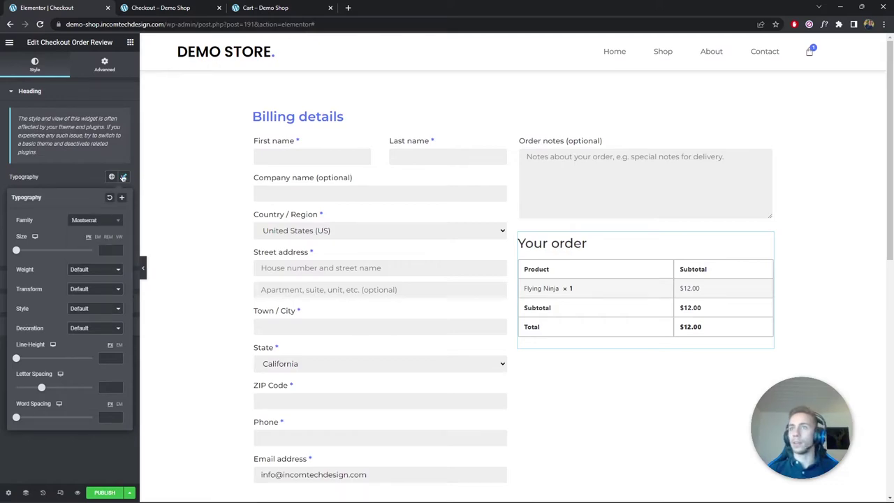
left_click(103, 269)
left_click(102, 308)
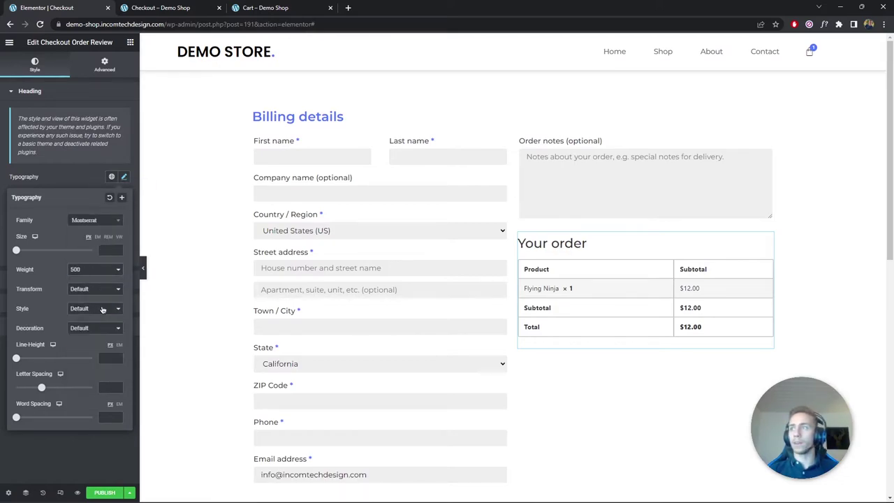
left_click(128, 182)
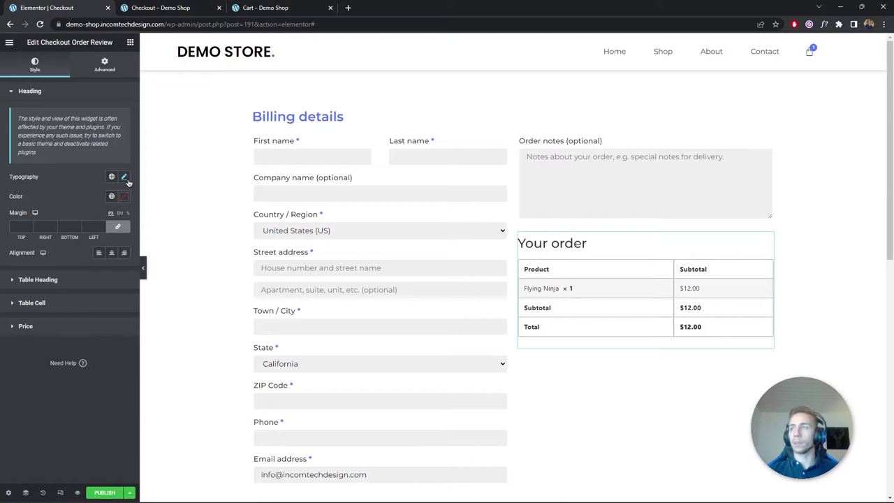
Apply the site's blue global color to the "Your order" heading.
left_click(124, 197)
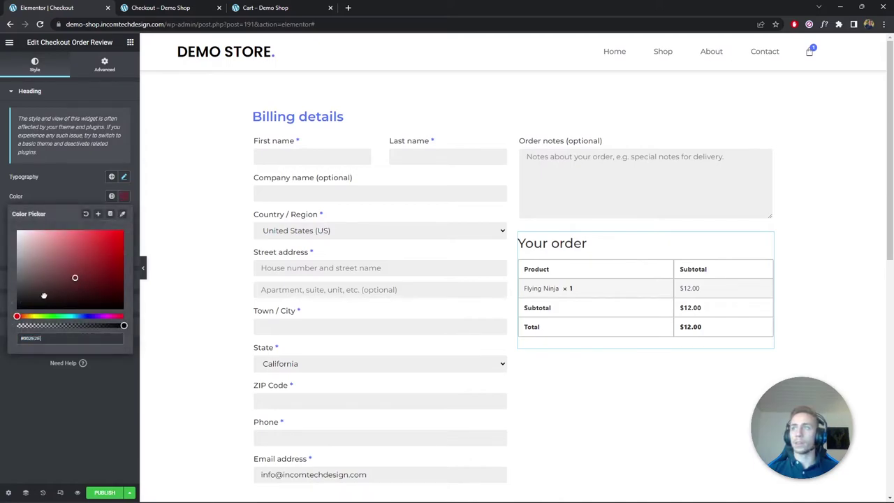
left_click(123, 196)
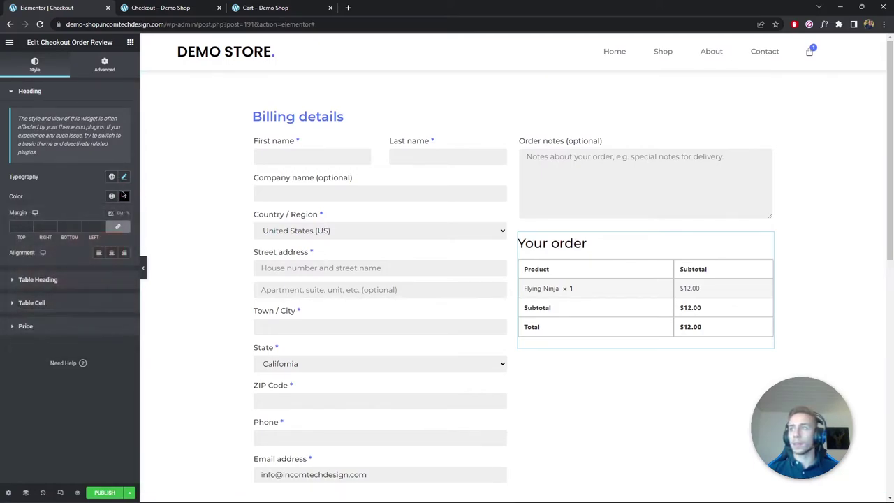
left_click(111, 196)
left_click(71, 304)
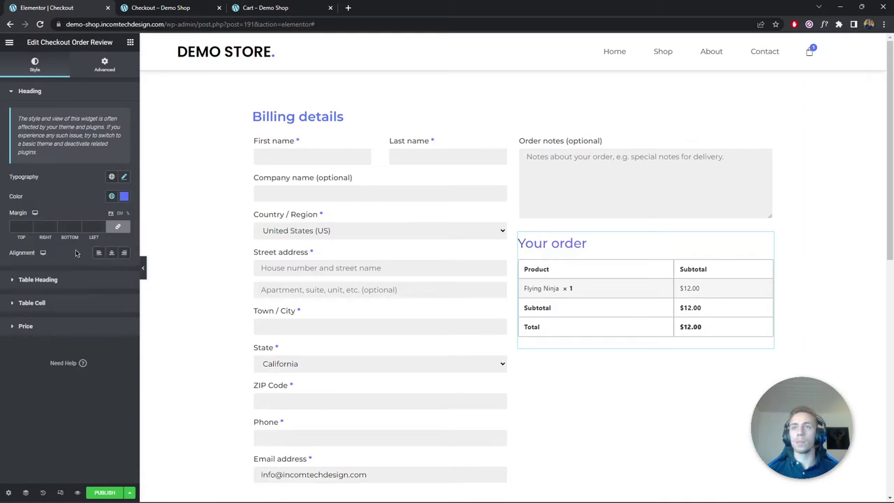
Give the order review's table headings a classic background with color #EFEFEF.
left_click(46, 279)
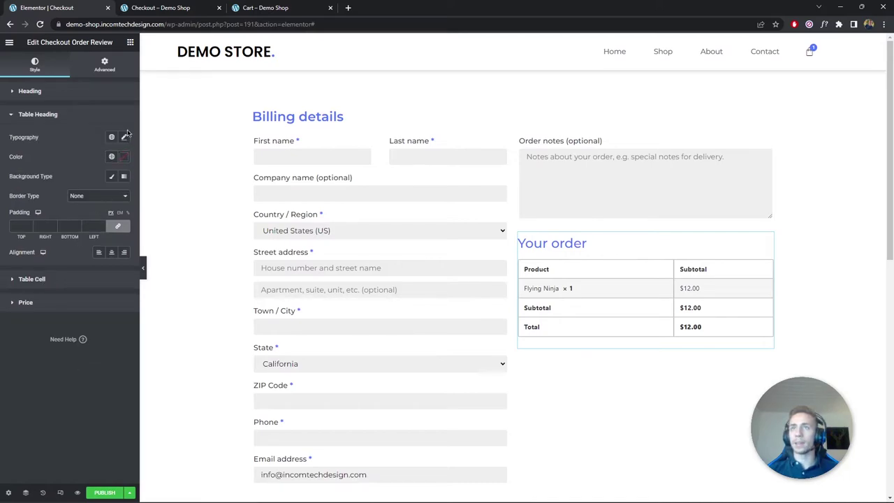
left_click(112, 176)
left_click(124, 197)
type("#EFEFEF")
left_click(123, 197)
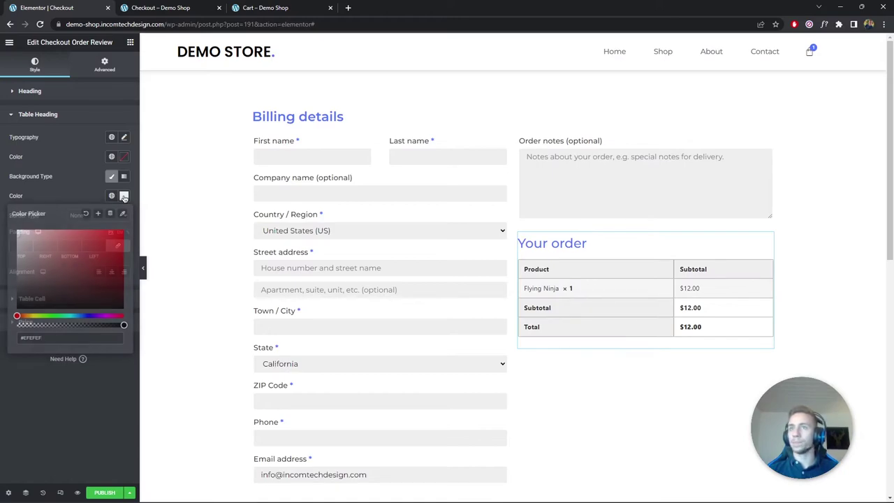
Add a solid border of width 1 on all sides to the order review's table headings, colored #FFFFFF.
left_click(97, 215)
left_click(87, 233)
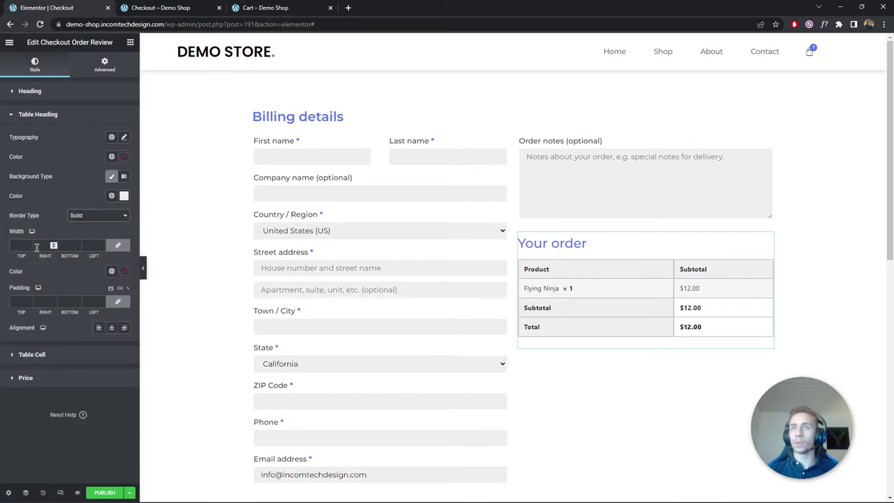
left_click(22, 245)
type("0")
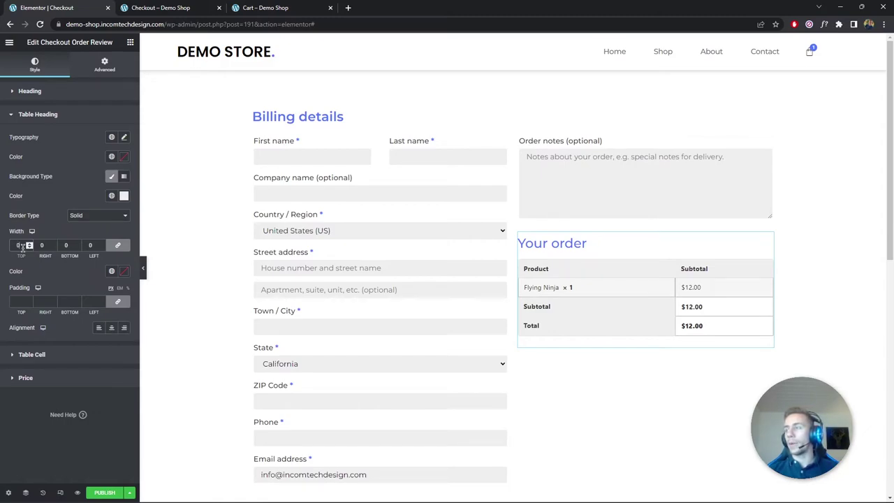
left_click(28, 243)
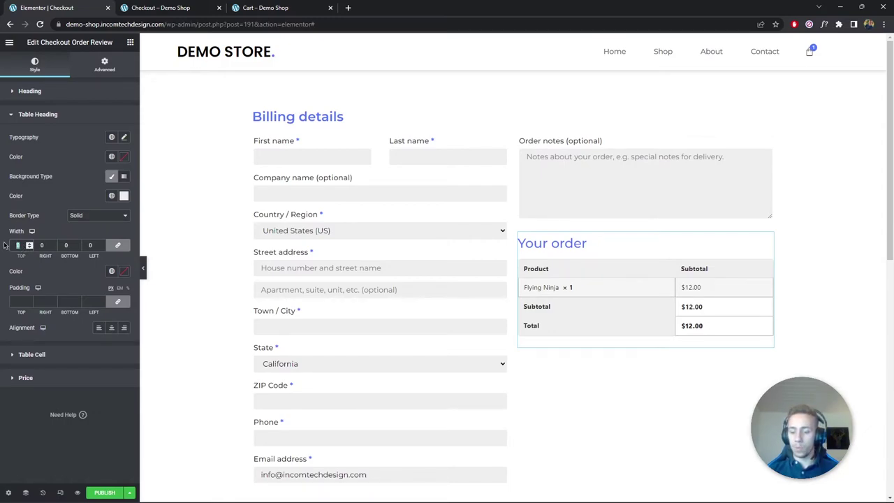
left_click(123, 272)
type("#FFFFFF")
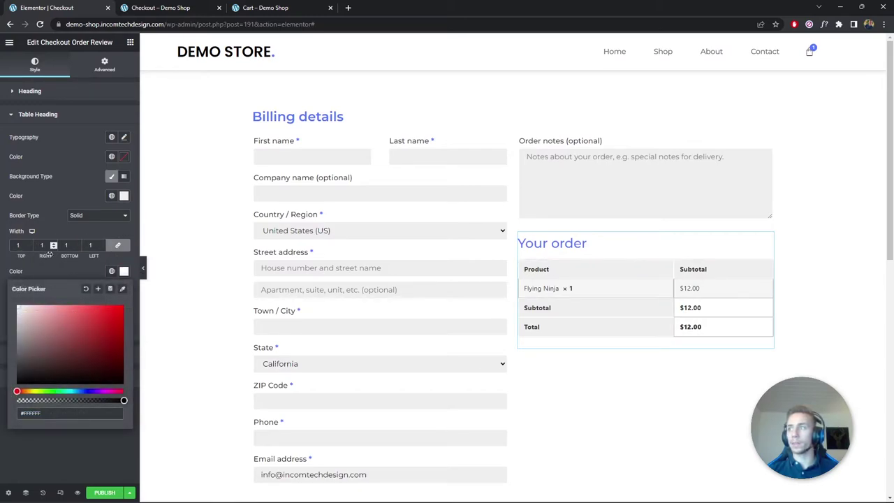
left_click(123, 230)
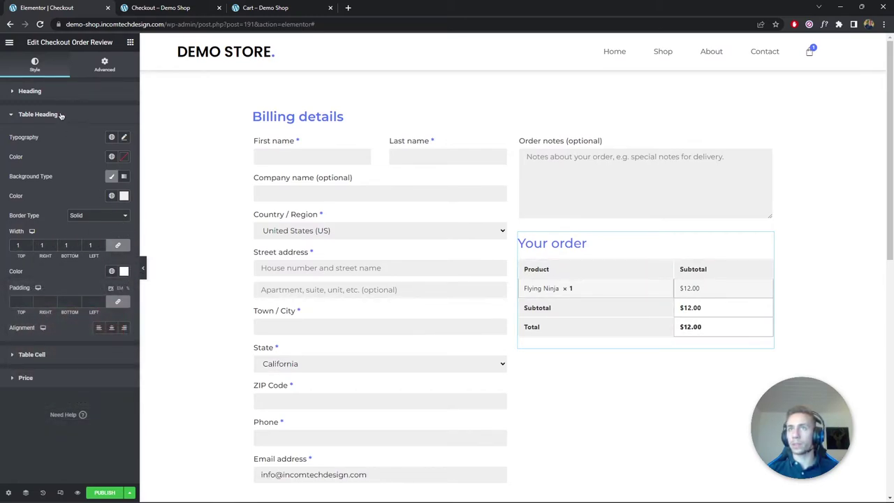
Set the typography of the order review's table headings to Montserrat with a weight of 600.
left_click(123, 137)
left_click(94, 183)
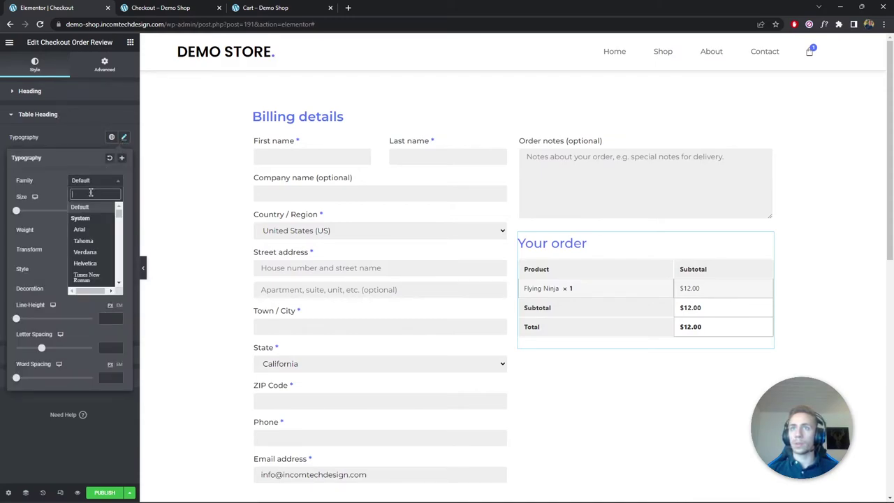
type("montse")
key("Return")
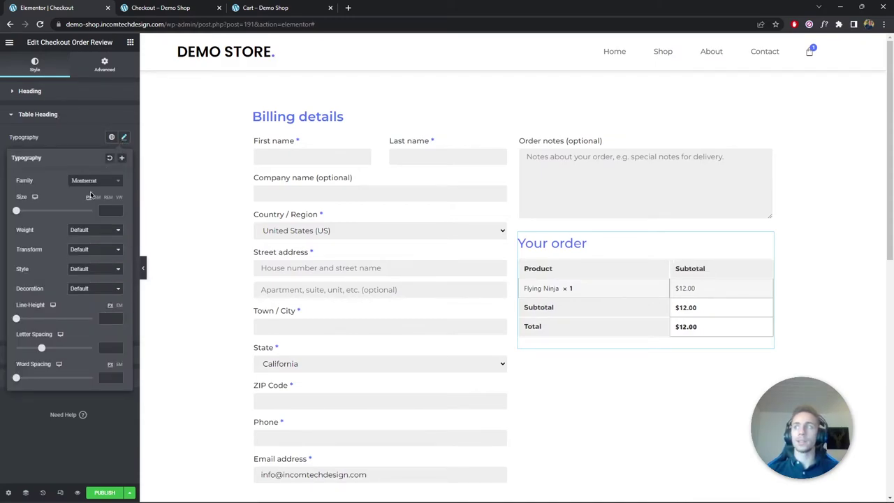
left_click(108, 229)
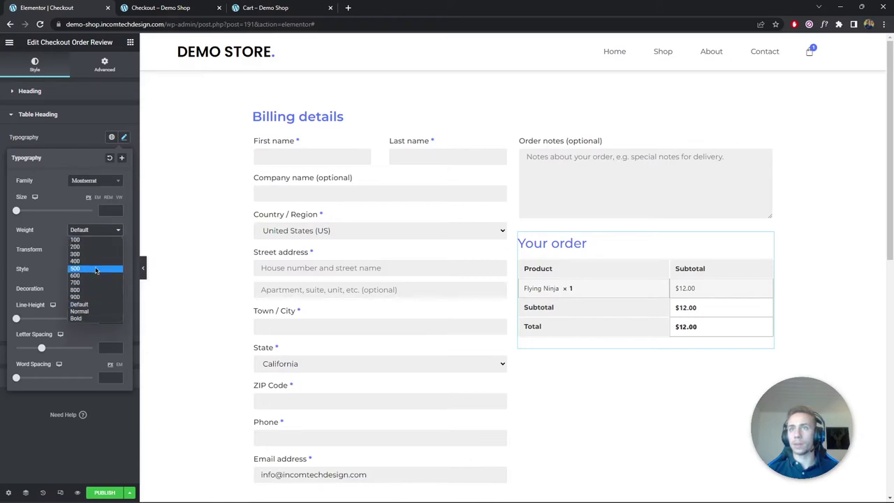
left_click(105, 266)
left_click(105, 231)
left_click(97, 277)
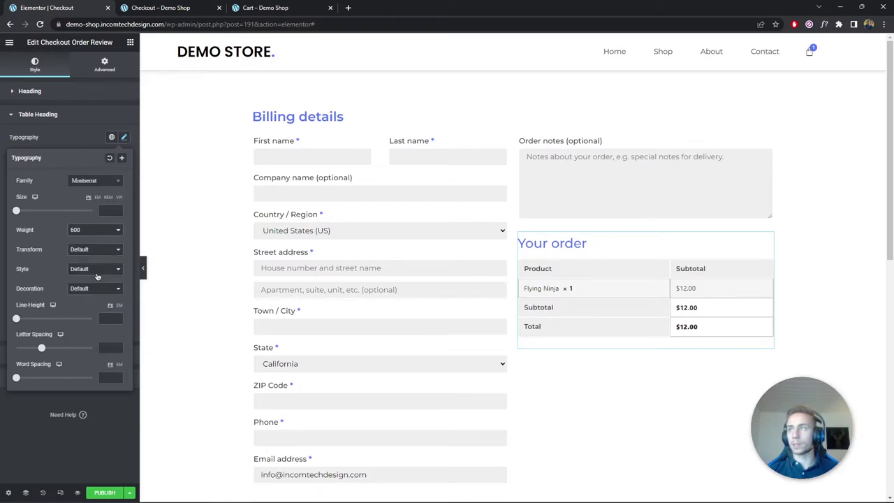
left_click(123, 138)
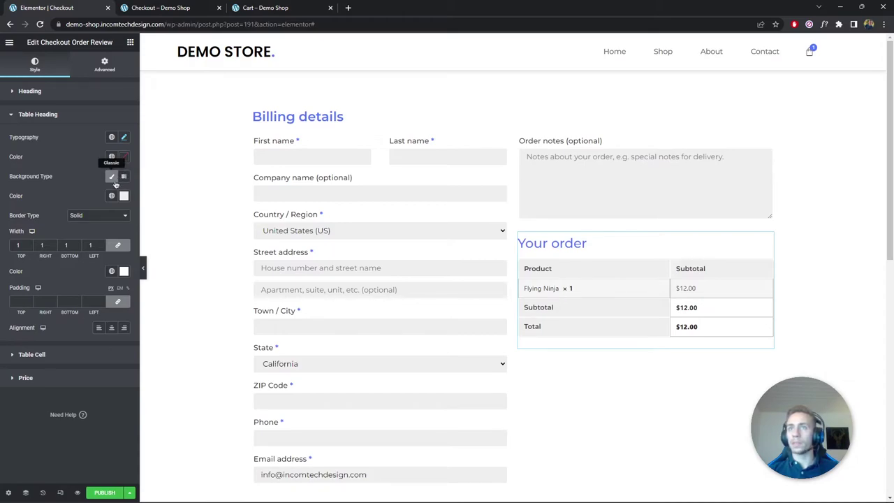
Set the font family of the order review's table cells to Montserrat.
left_click(78, 356)
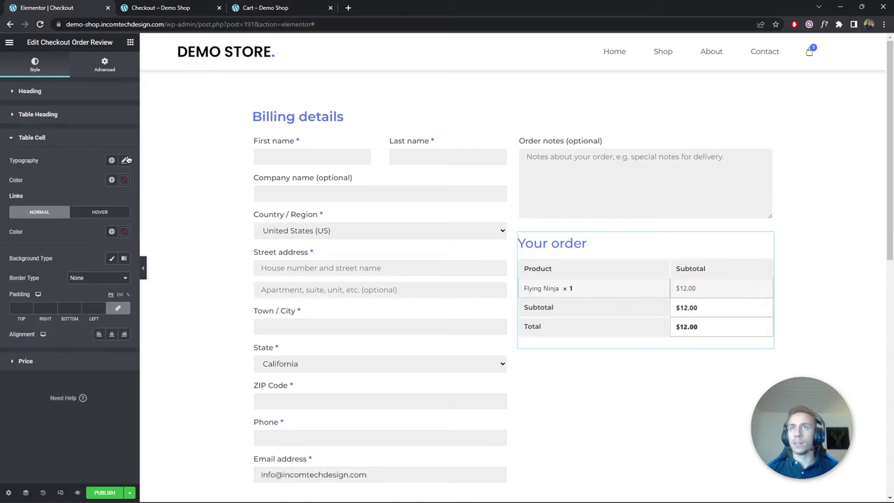
left_click(123, 160)
left_click(104, 204)
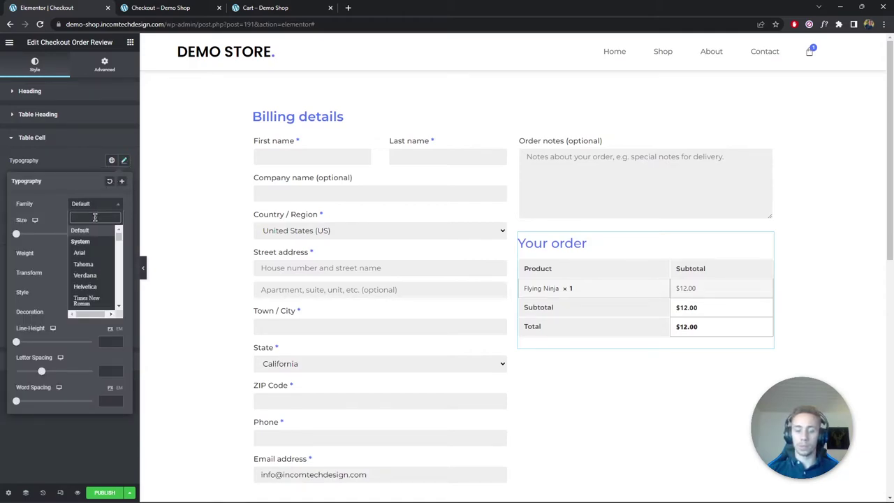
type("montserrat")
key("Return")
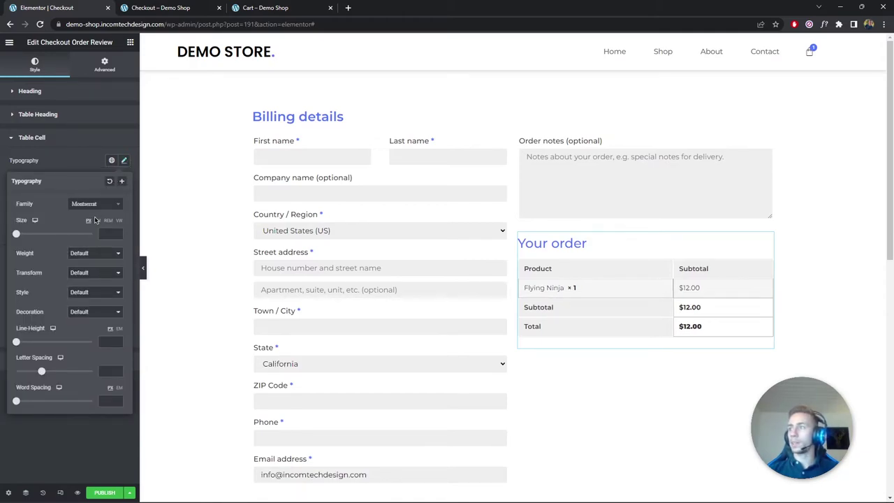
left_click(124, 162)
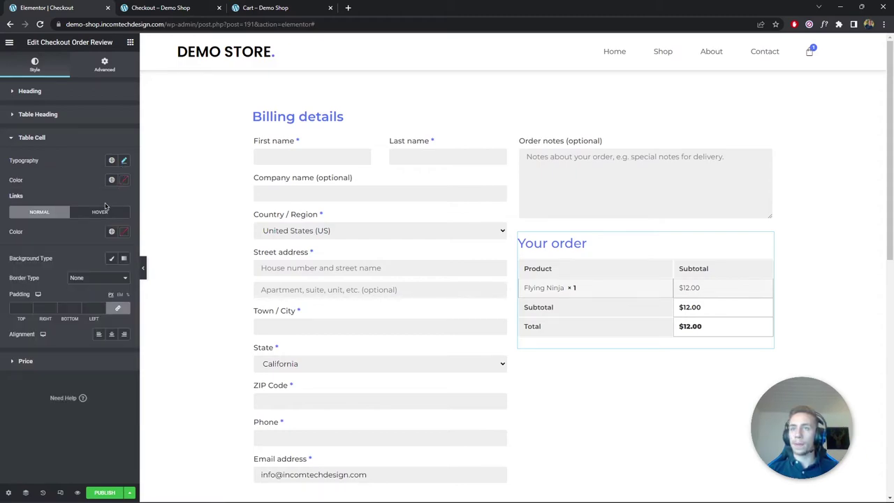
Give the order review's table cells a classic background with color #EFEFEF.
left_click(110, 259)
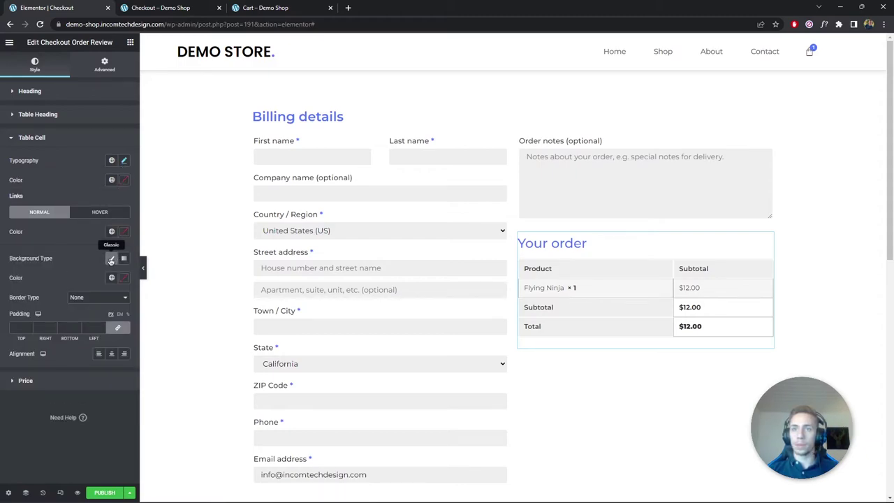
left_click(123, 277)
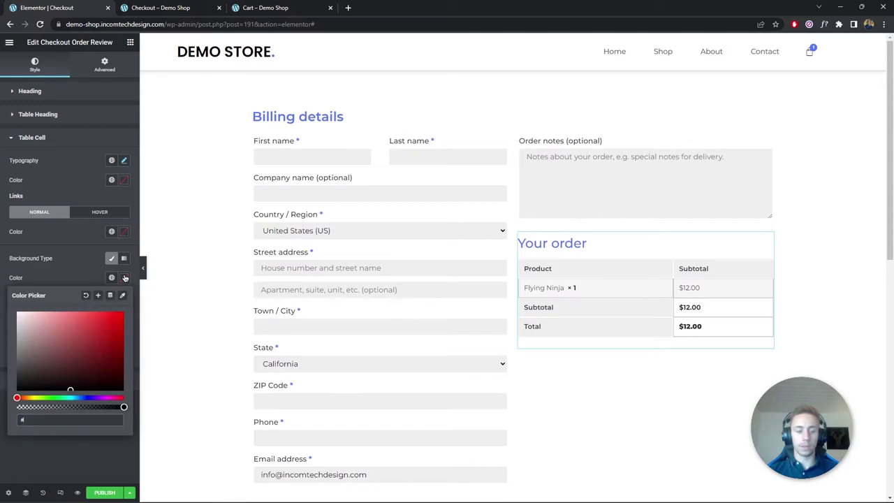
left_click(123, 277)
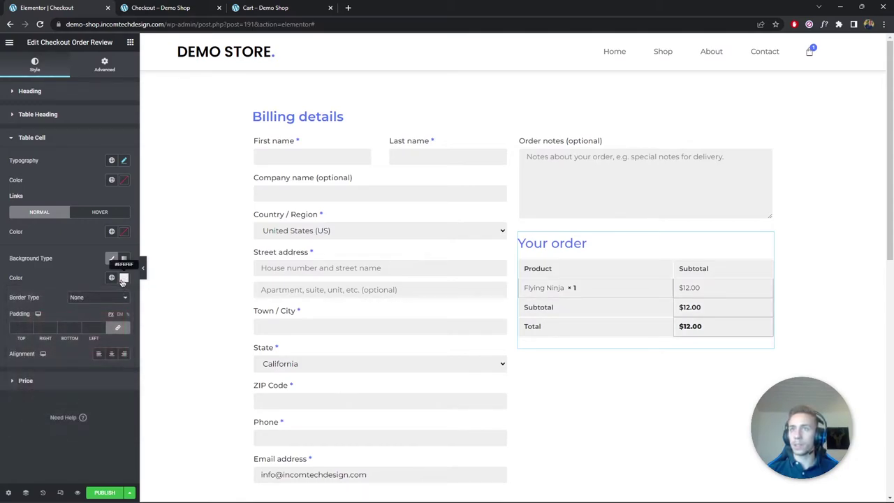
Add a solid white border of width 1 on all sides to the order review's table cells.
left_click(98, 298)
left_click(98, 314)
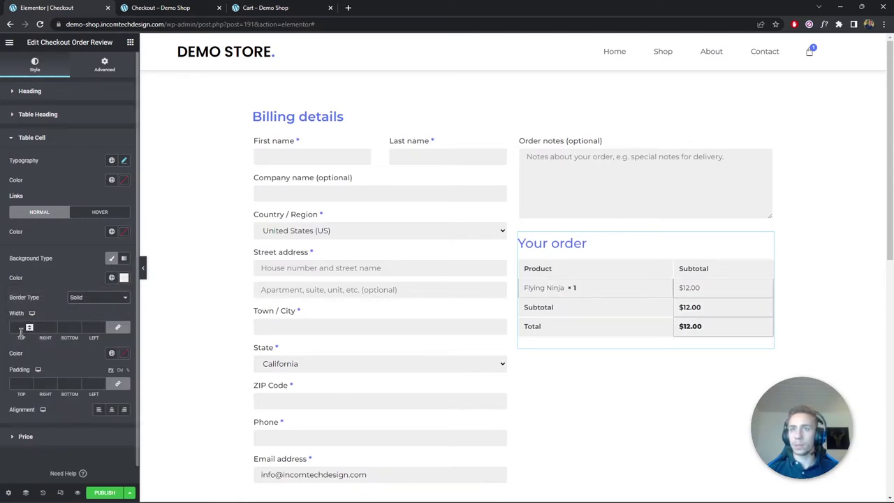
left_click(123, 353)
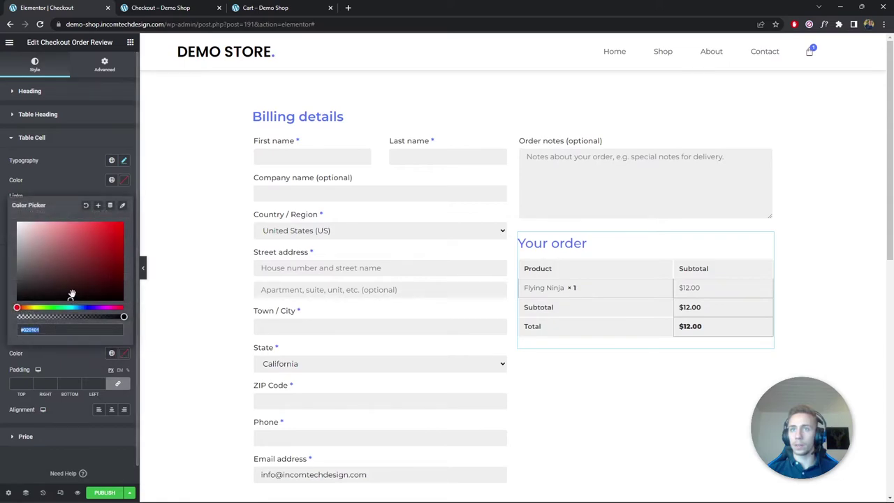
left_click(129, 349)
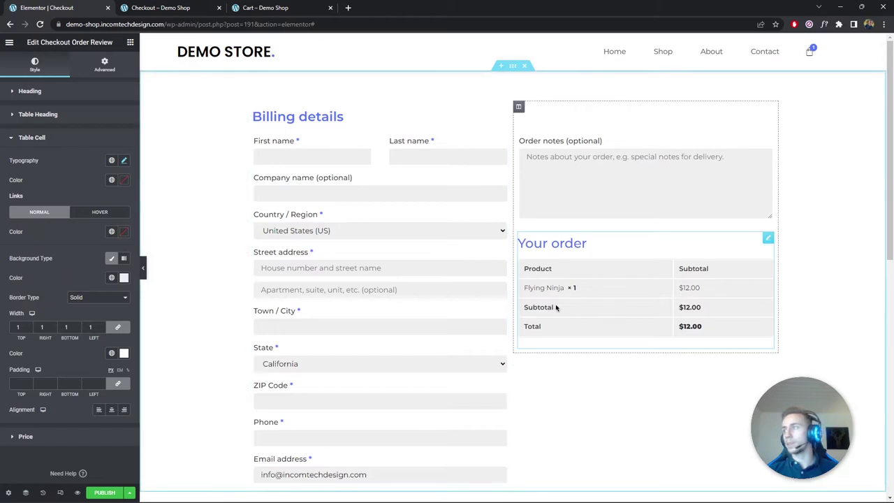
Set the font family of the order review's subtotal price to Montserrat.
left_click(70, 440)
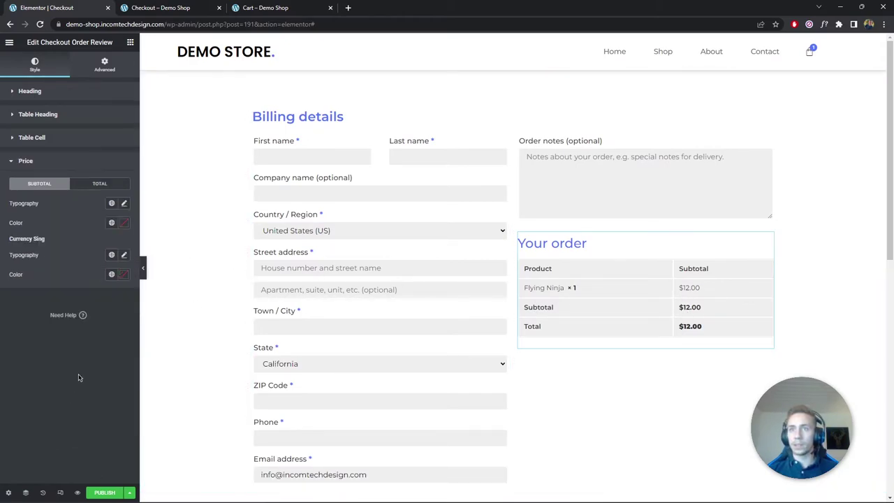
left_click(122, 205)
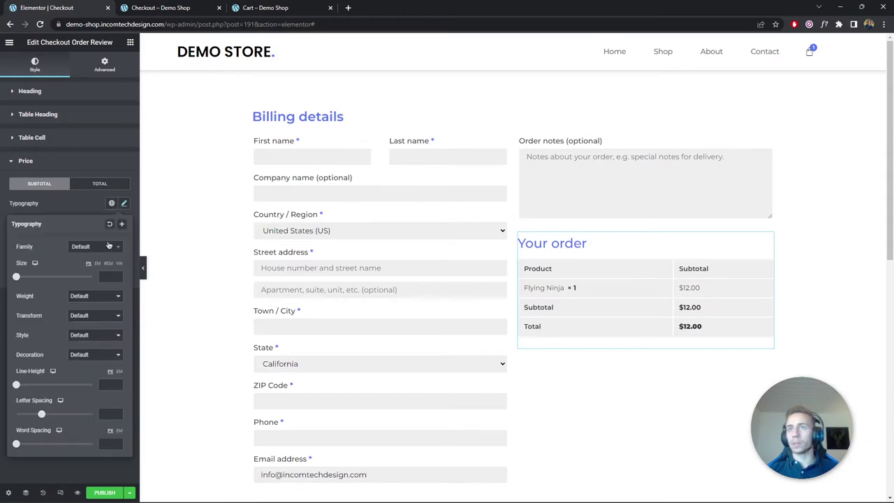
left_click(109, 245)
type("montserrat")
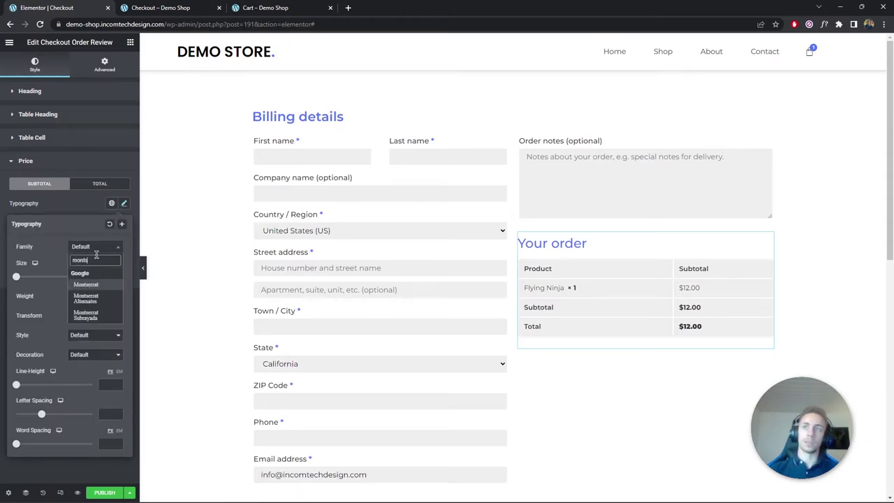
key("Return")
left_click(124, 203)
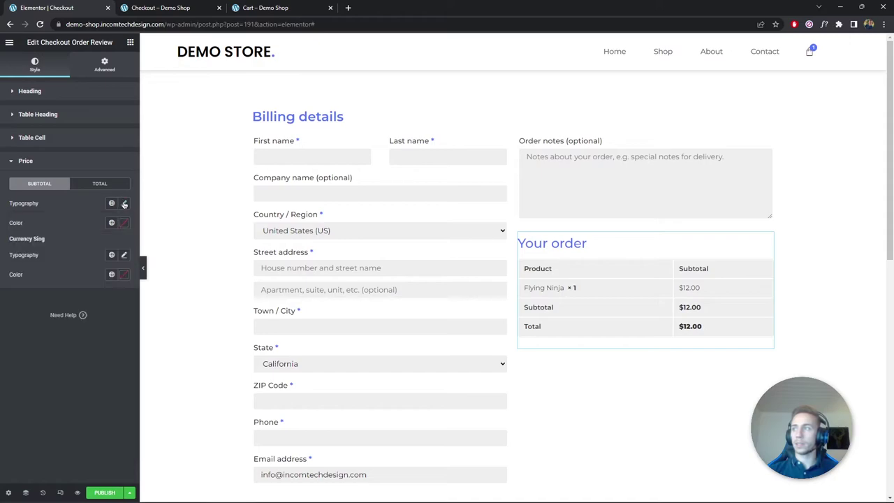
Set the font family of the subtotal price's currency sign to Montserrat.
left_click(122, 256)
left_click(97, 299)
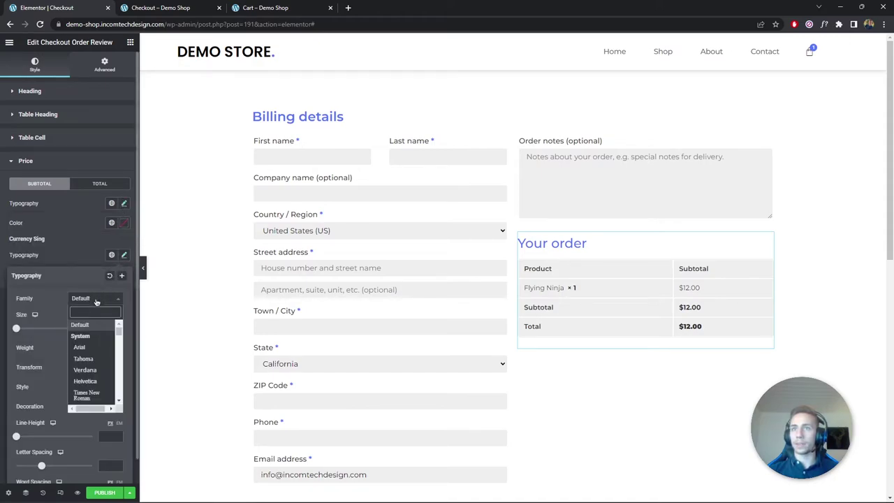
type("montserrat")
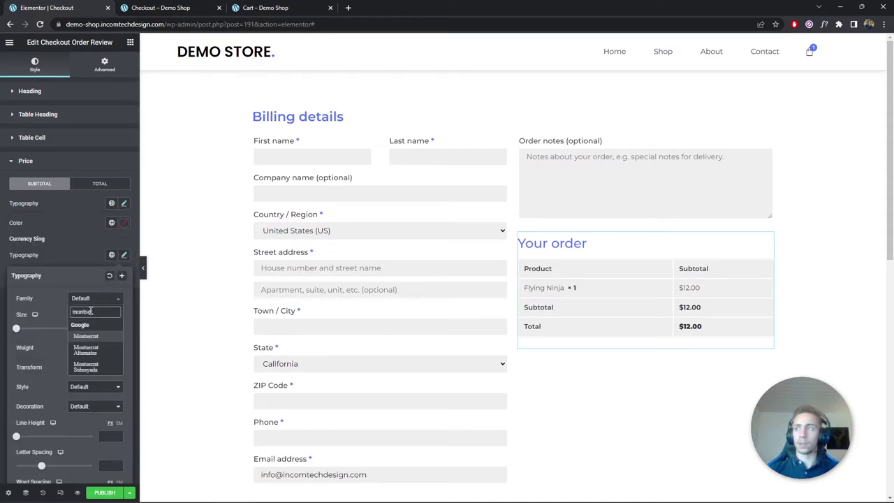
key("Return")
left_click(124, 255)
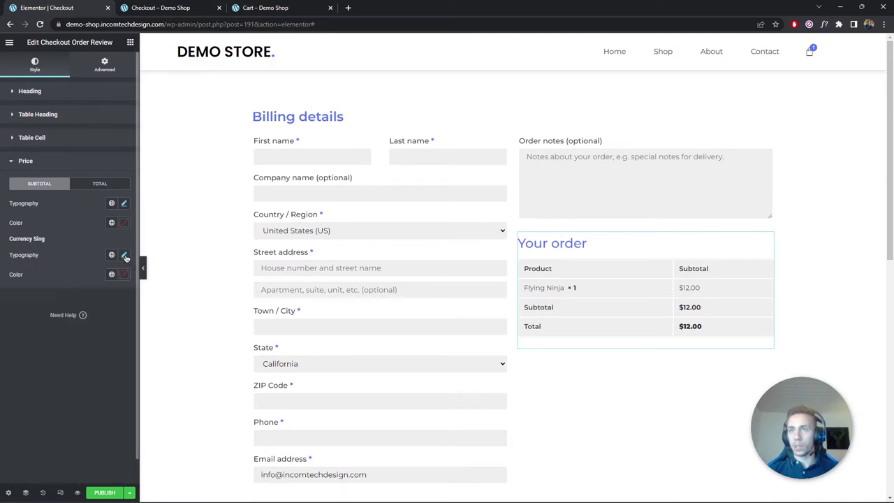
Try the Blue global color on the order review's subtotal price, and undo it.
left_click(111, 222)
left_click(75, 332)
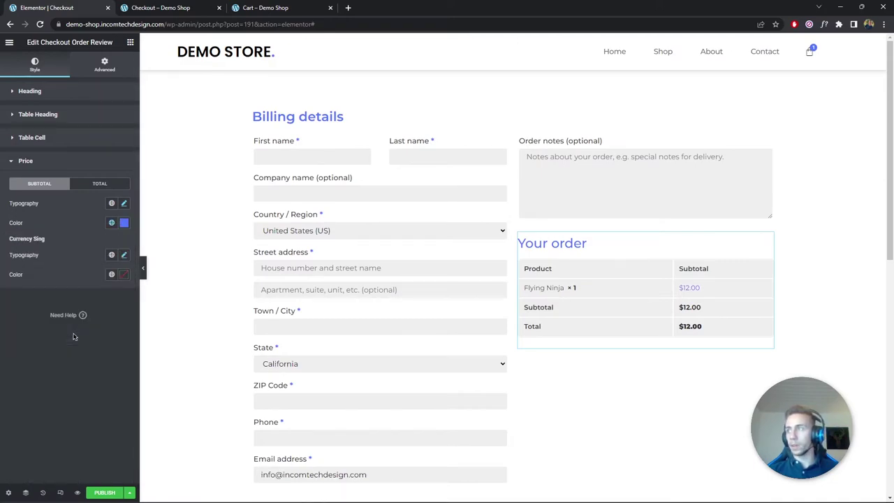
key("ctrl+z")
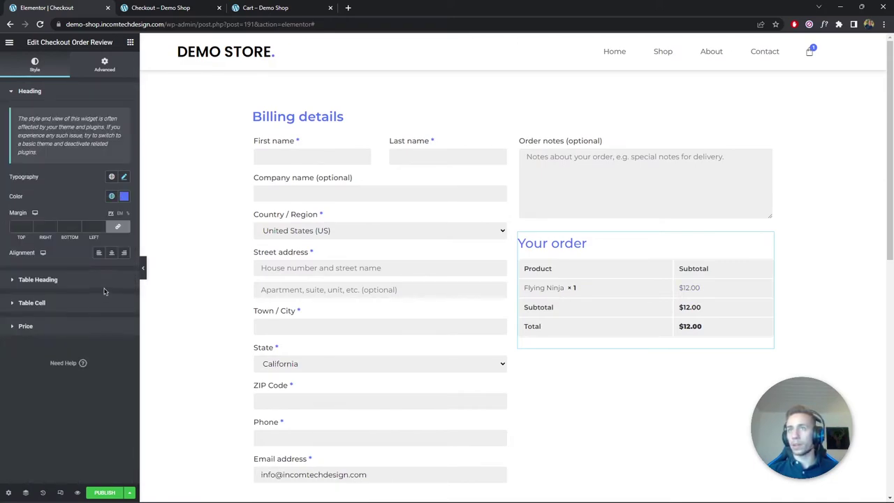
Try the Blue global color on the subtotal price's currency sign, and undo it.
left_click(66, 328)
left_click(111, 273)
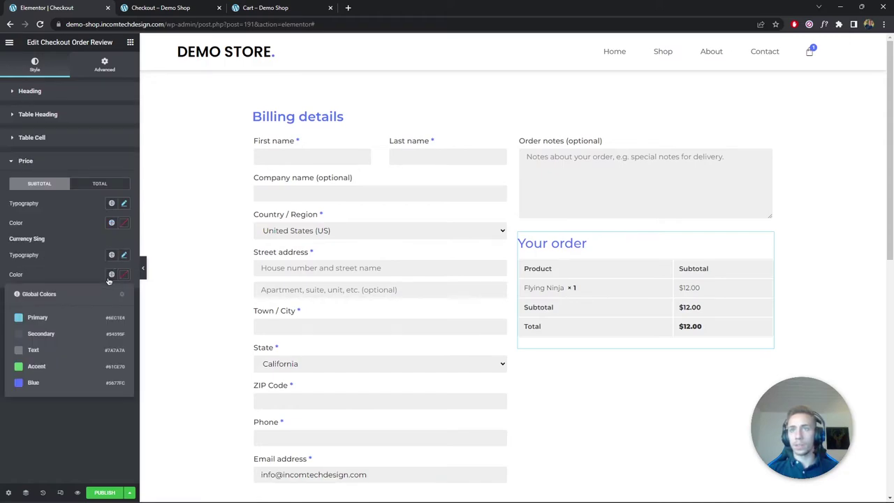
left_click(99, 382)
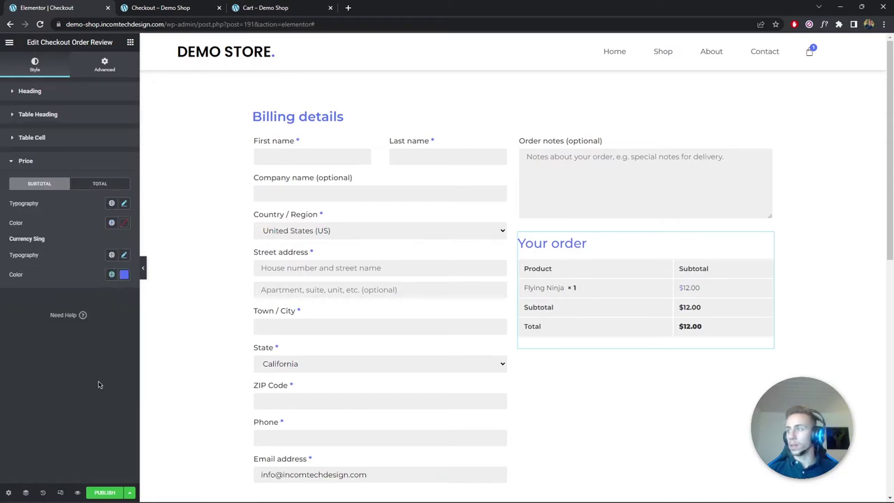
key("ctrl+z")
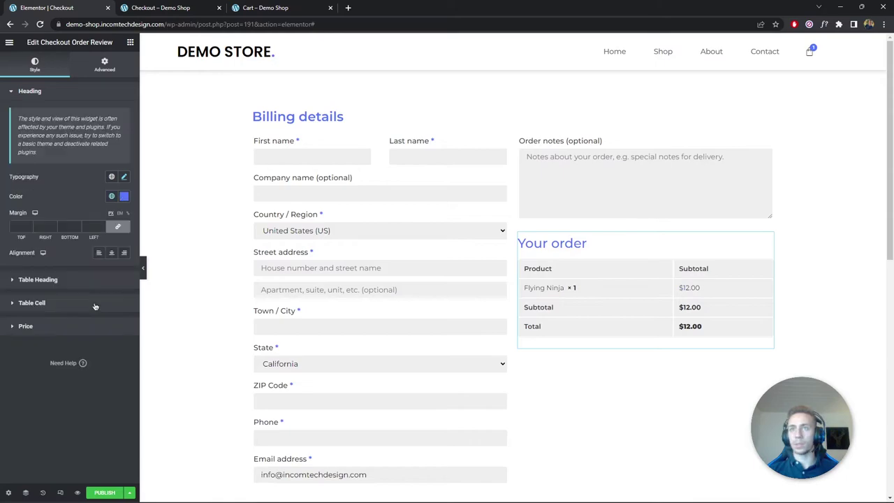
Collapse the widget settings to review the styled checkout template at full width.
scroll(224, 301, "down", 2)
left_click(143, 267)
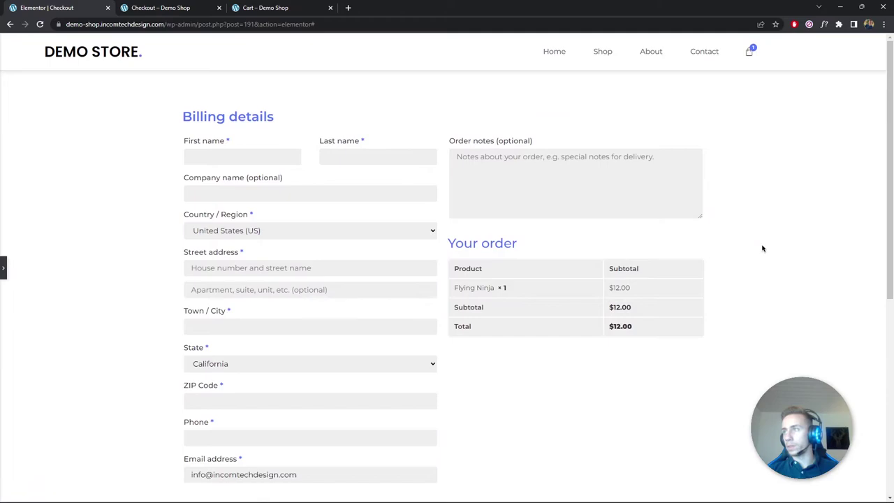
Check the live checkout page's payment section, and add the Checkout Payment widget below the order review in the template.
left_click(4, 268)
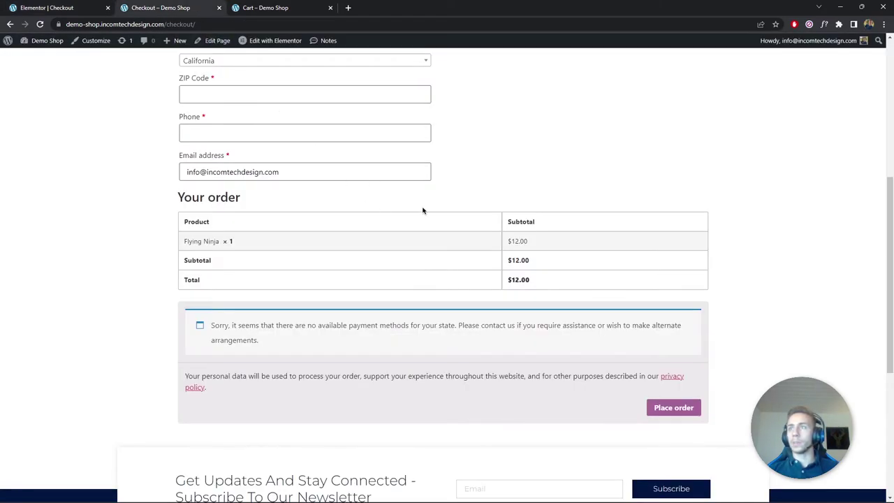
scroll(219, 309, "down", 2)
scroll(221, 279, "up", 5)
scroll(220, 283, "down", 6)
scroll(221, 283, "down", 2)
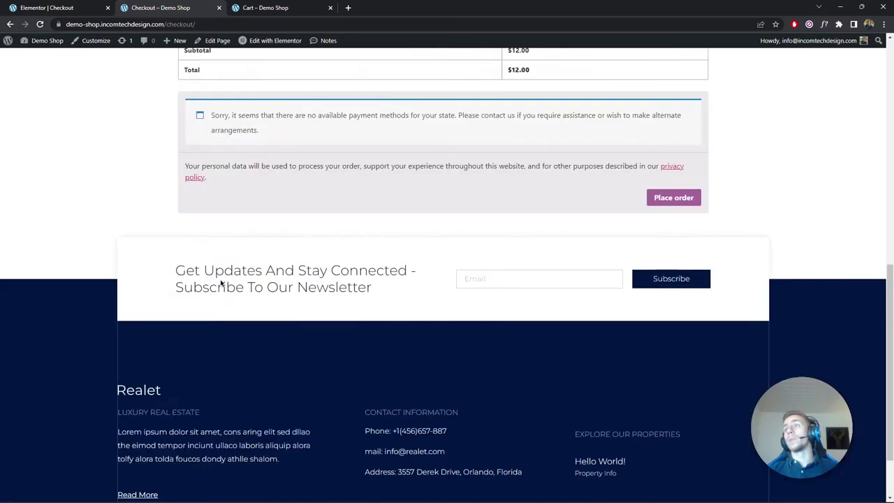
left_click(82, 7)
left_click(130, 42)
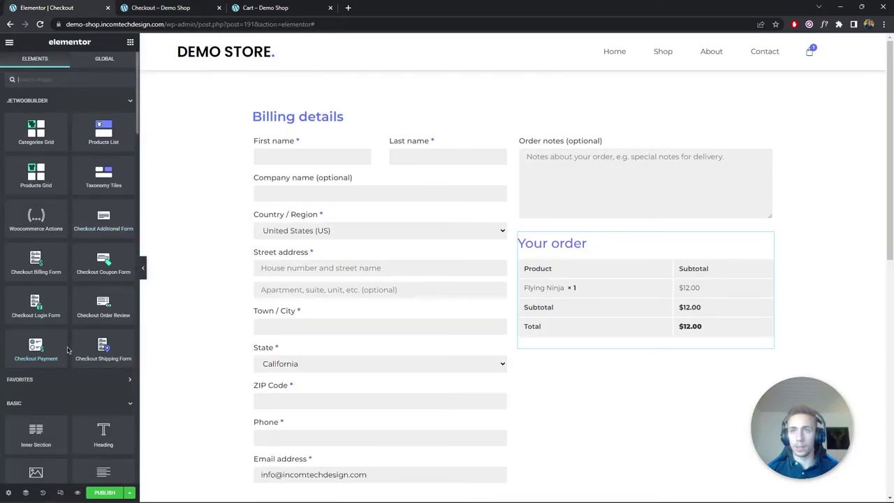
left_click_drag(26, 354, 590, 371)
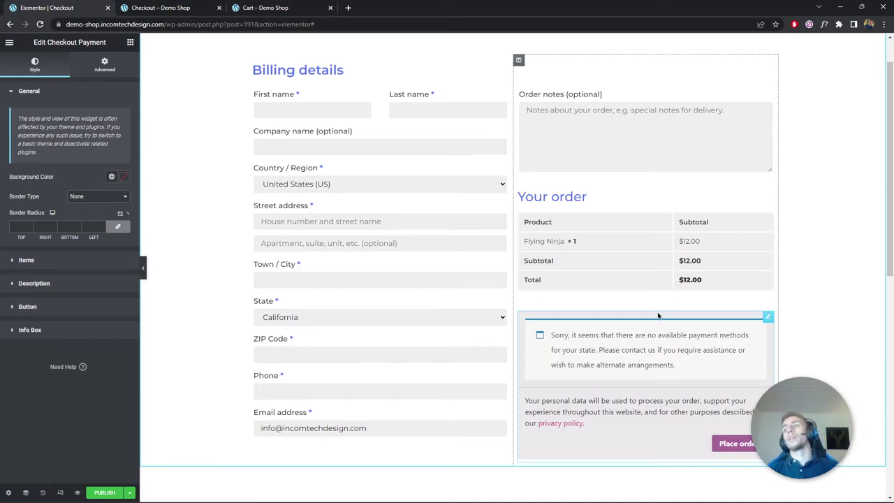
Set the font family of the payment widget's item labels to Montserrat.
left_click(26, 260)
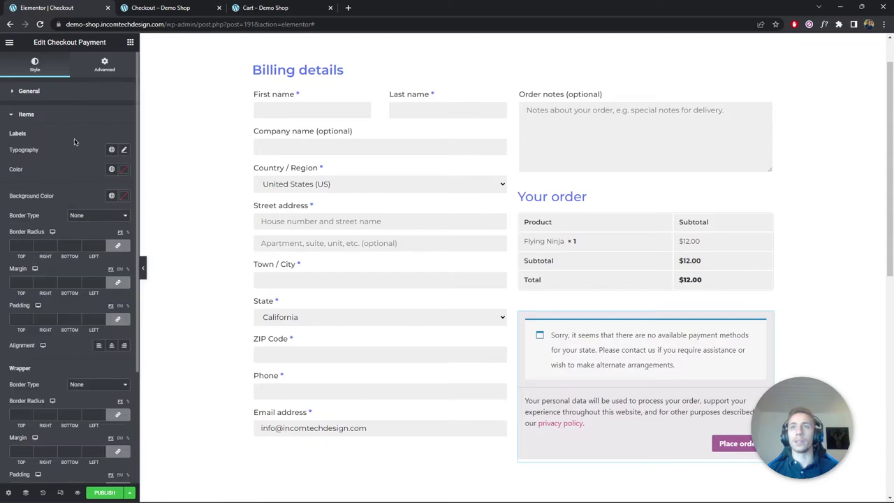
left_click(123, 149)
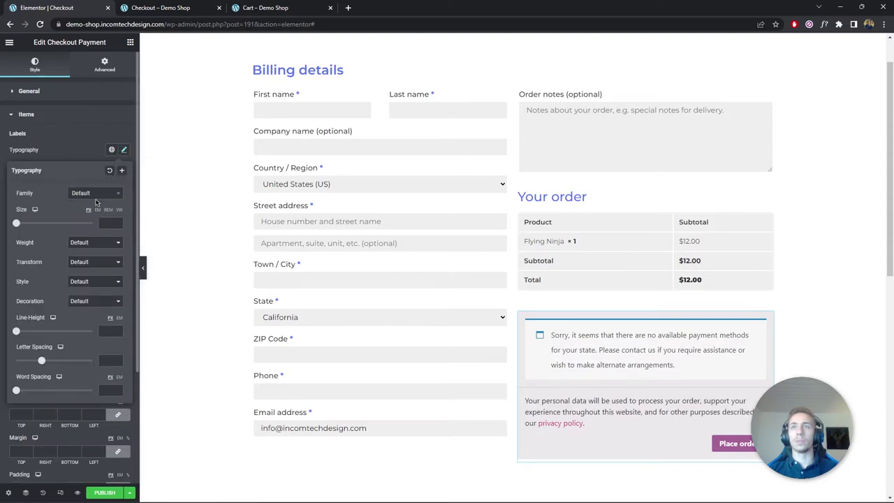
left_click(96, 194)
type("montse")
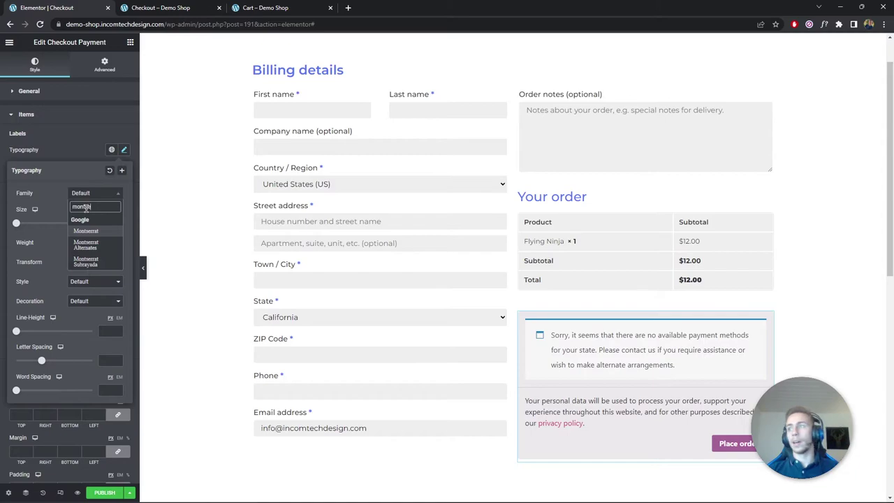
key("Return")
left_click(132, 148)
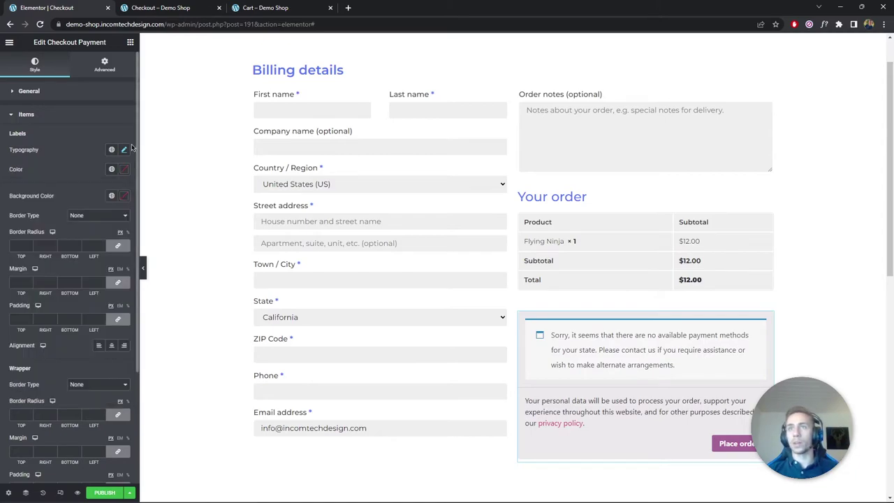
Set the font family of the payment widget's description text to Montserrat.
scroll(104, 335, "down", 3)
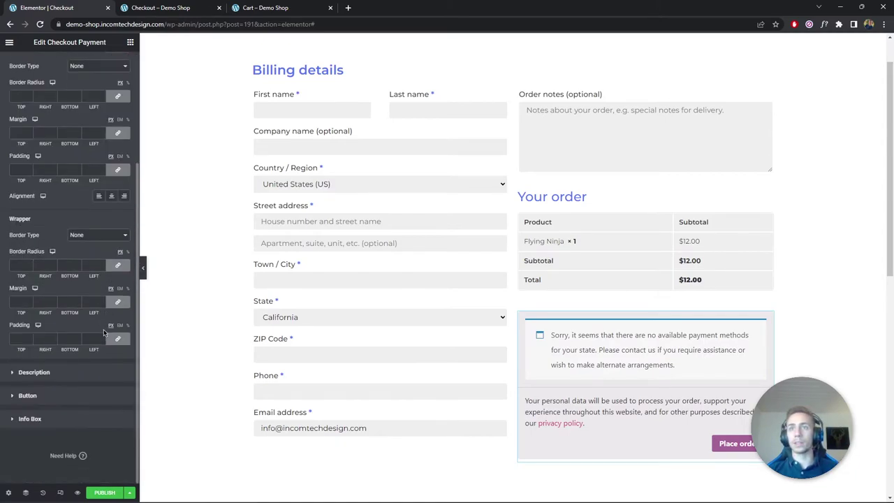
left_click(79, 372)
left_click(124, 159)
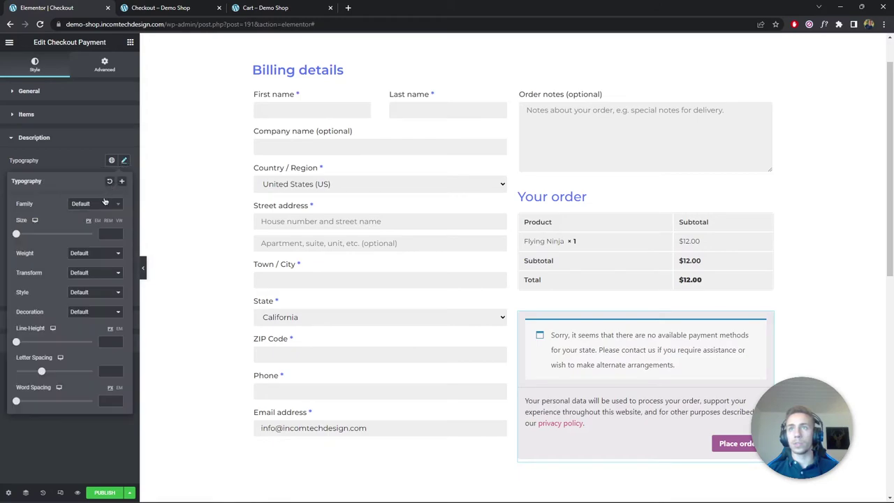
left_click(103, 203)
type("tse")
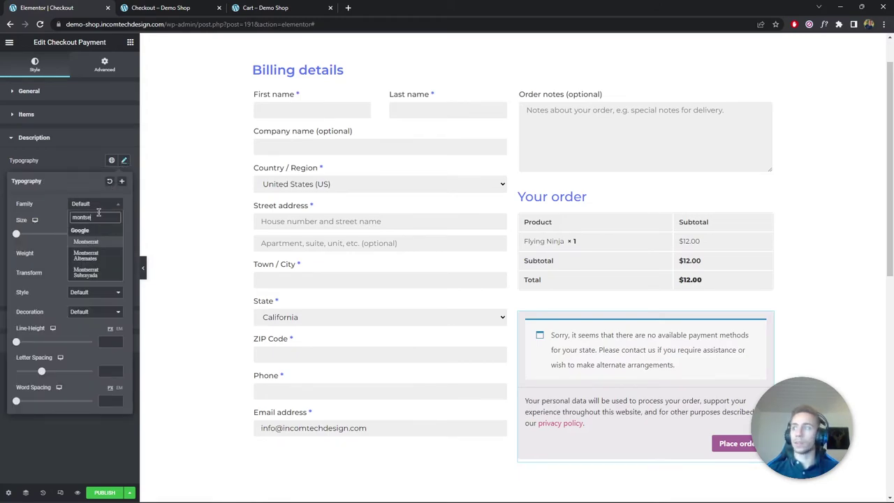
left_click(85, 242)
left_click(131, 155)
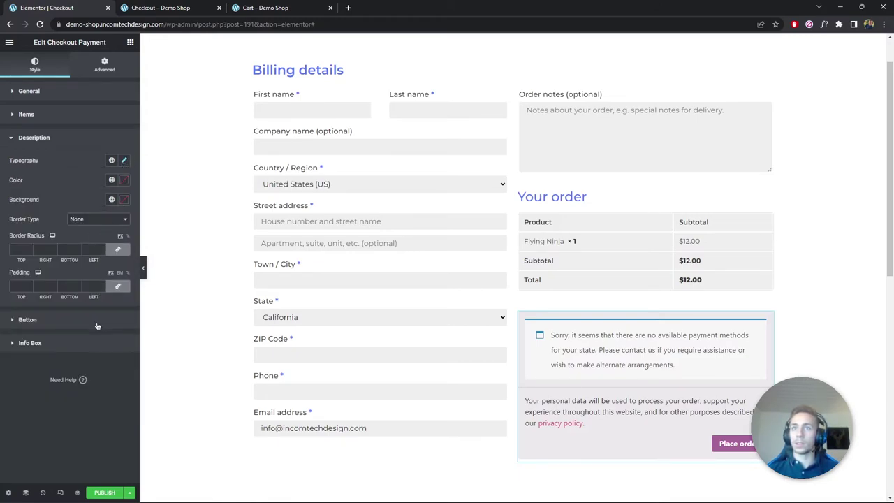
Set the Place order button's typography to Montserrat with a weight of 400.
left_click(97, 320)
left_click(123, 184)
left_click(114, 226)
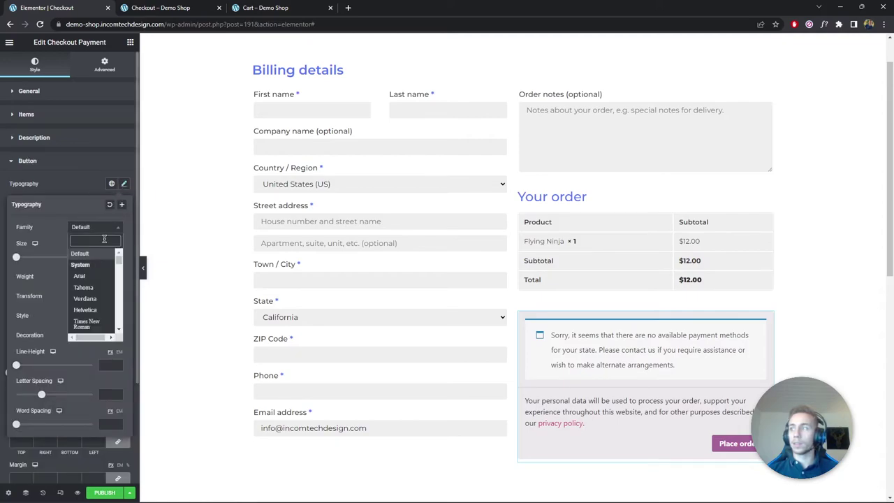
type("mont")
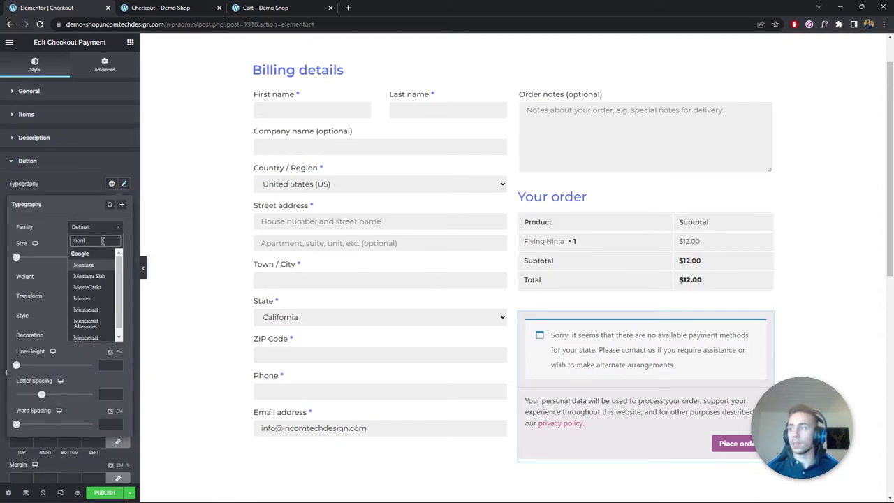
type("s")
key("Return")
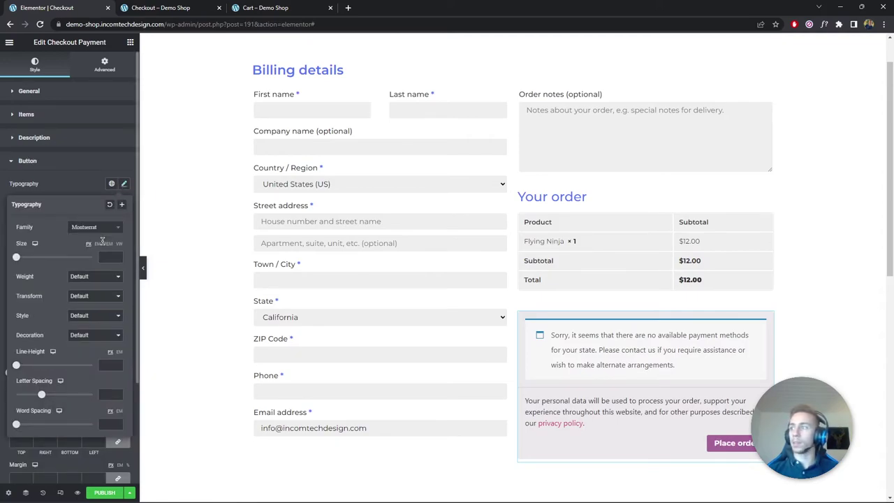
left_click(113, 278)
left_click(108, 301)
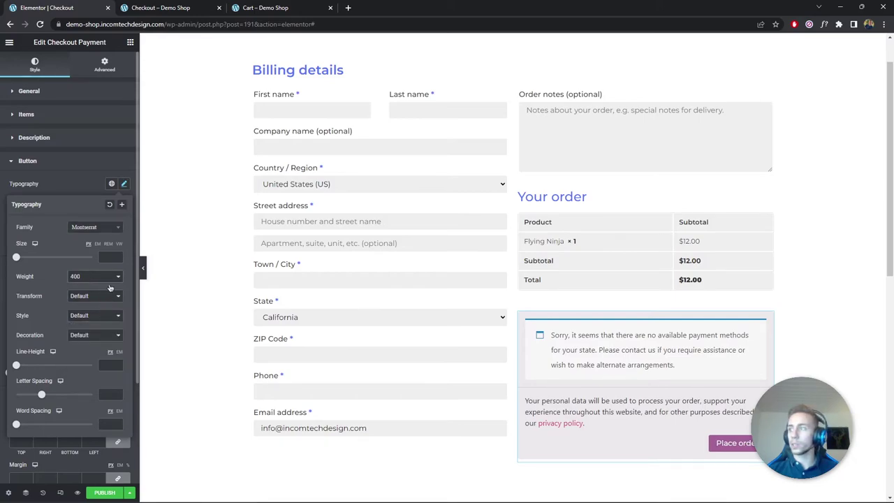
left_click(124, 185)
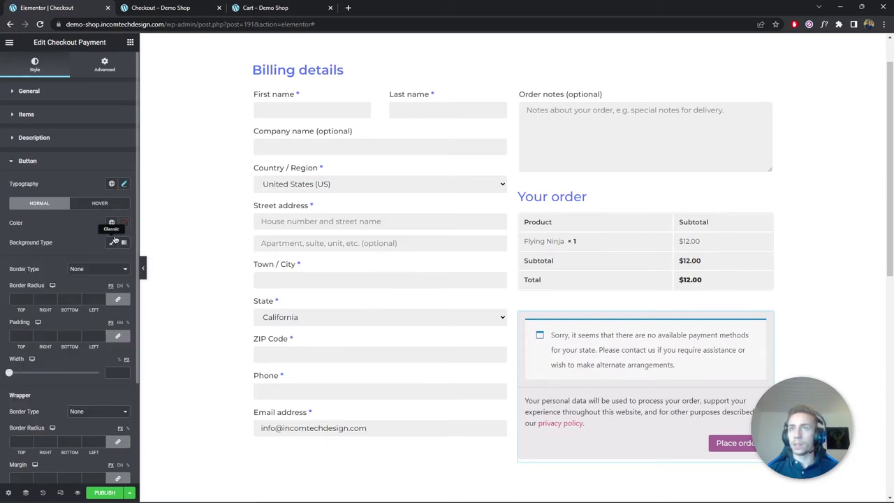
Give the Place order button a classic background in the Blue global color and a border radius of 0 on all corners.
left_click(114, 240)
left_click(111, 262)
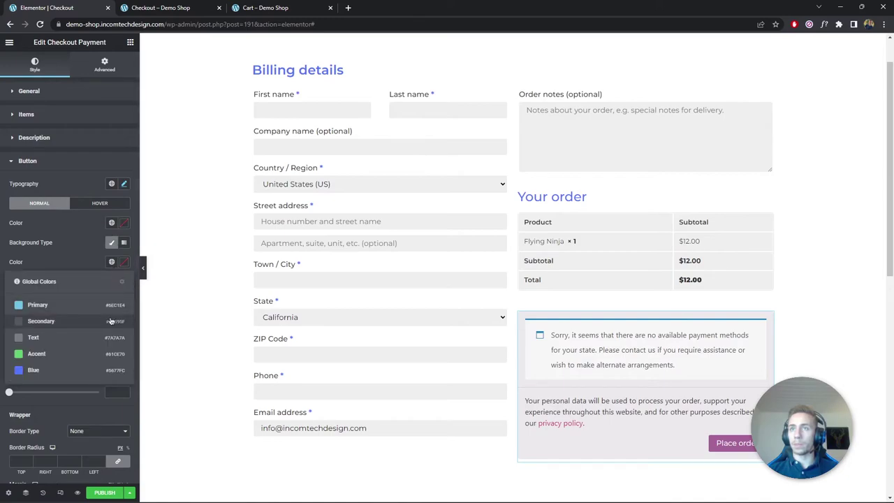
left_click(100, 369)
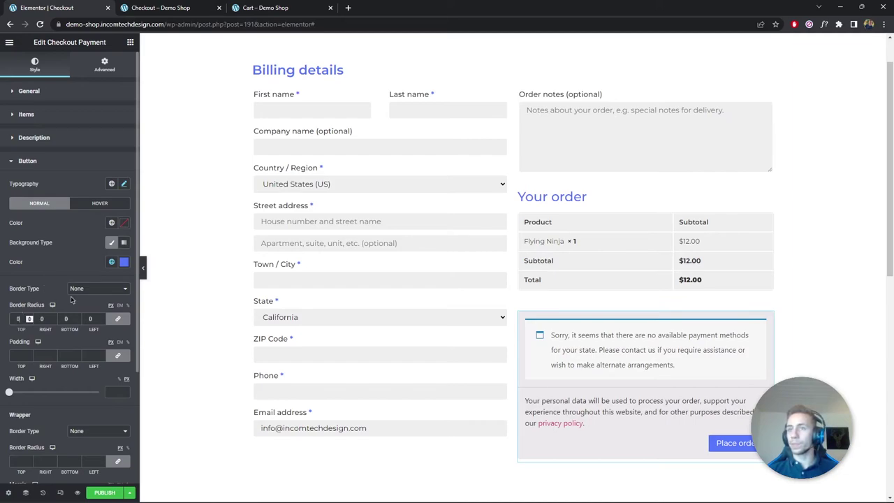
left_click(98, 202)
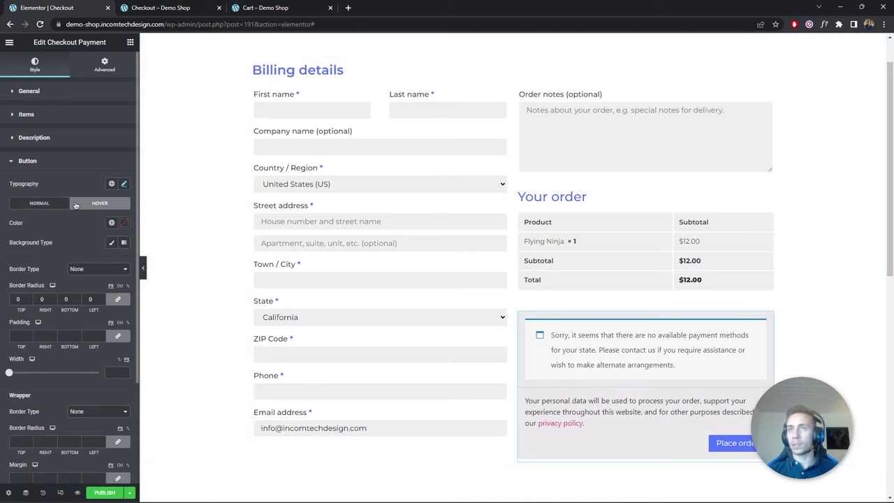
left_click(53, 206)
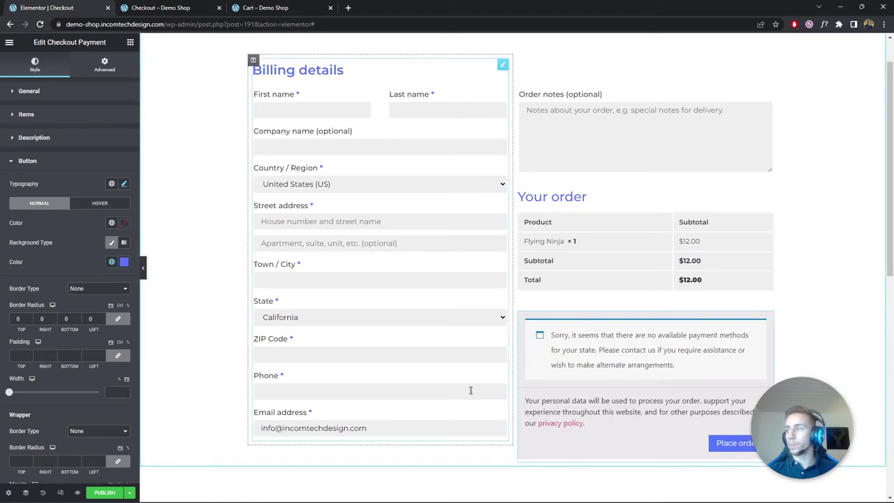
left_click(56, 162)
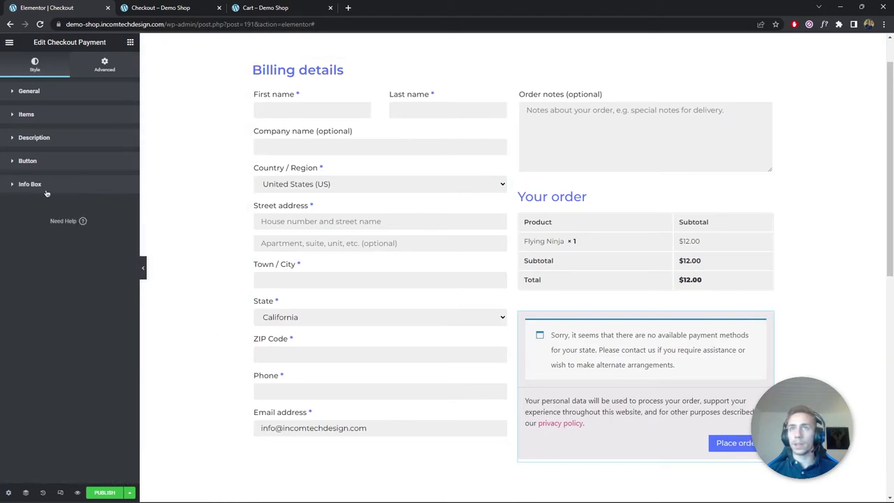
Apply the Blue global color to the payment info box links and set the info box font family to Montserrat.
left_click(44, 183)
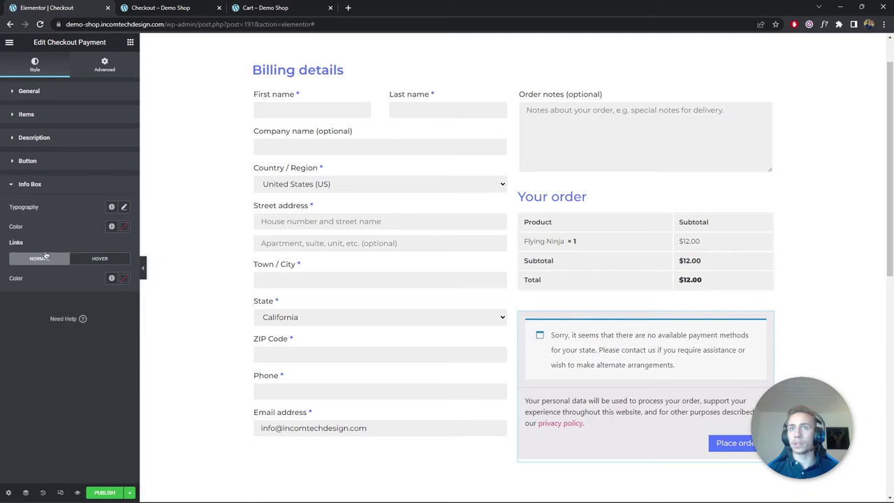
left_click(111, 278)
left_click(70, 386)
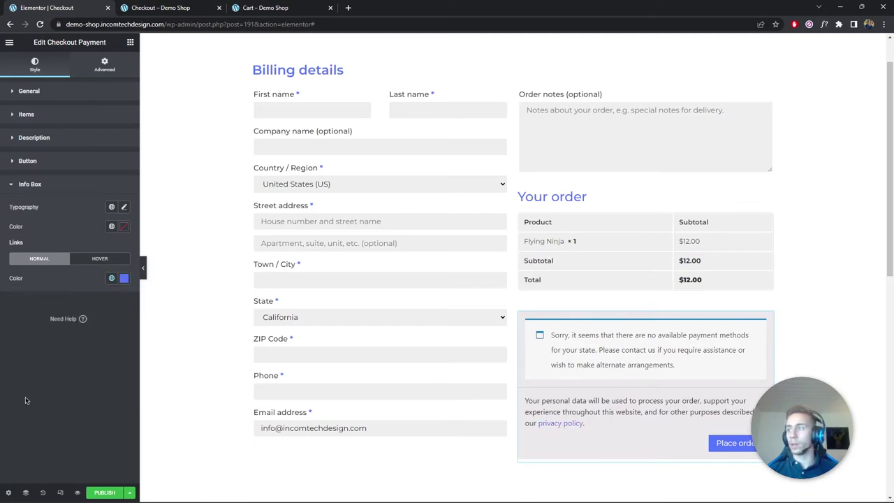
left_click(124, 207)
left_click(82, 251)
type("montse")
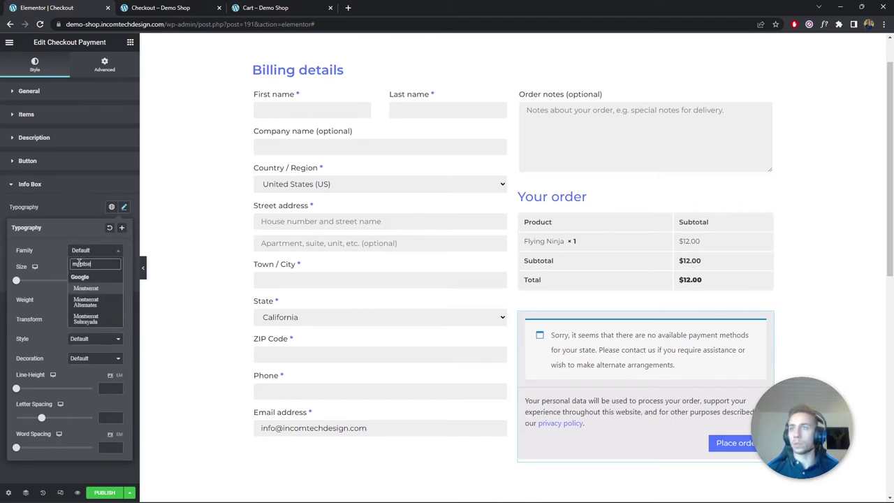
key("Return")
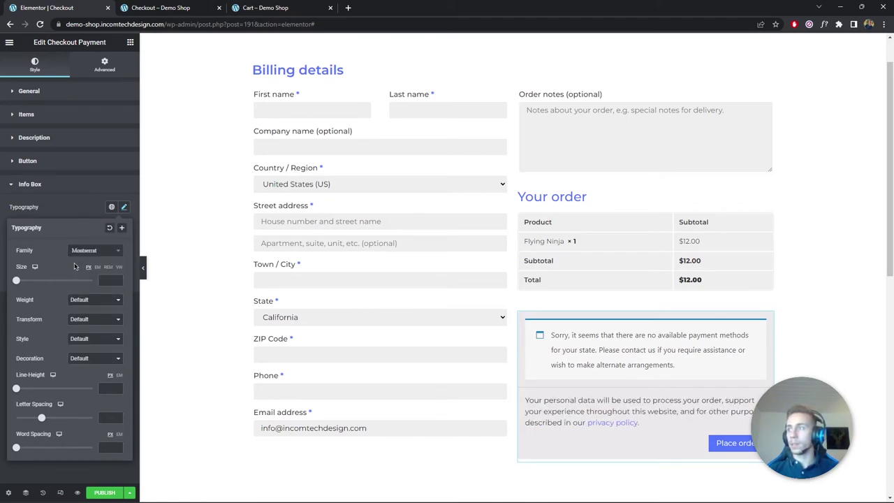
left_click(124, 207)
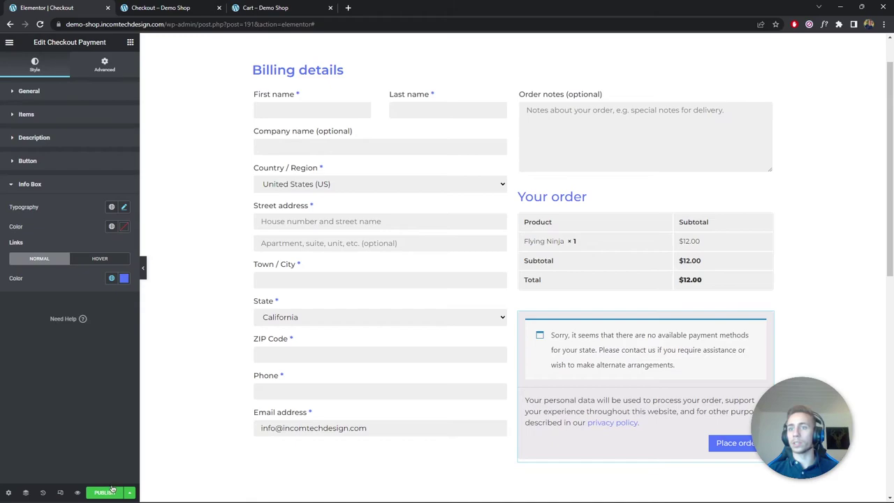
Review the checkout template at full width and compare its layout with the live checkout page.
left_click(144, 272)
scroll(157, 273, "down", 3)
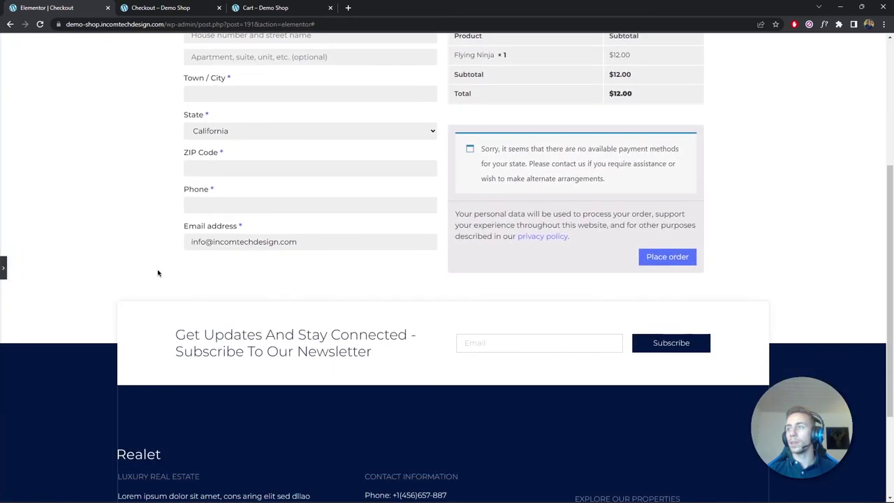
scroll(158, 273, "up", 3)
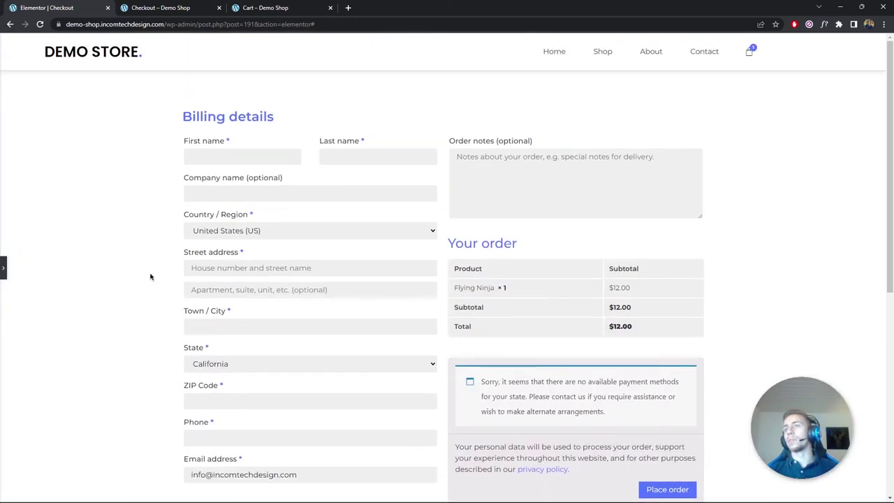
scroll(153, 258, "down", 1)
key("ctrl+Tab")
scroll(144, 174, "up", 10)
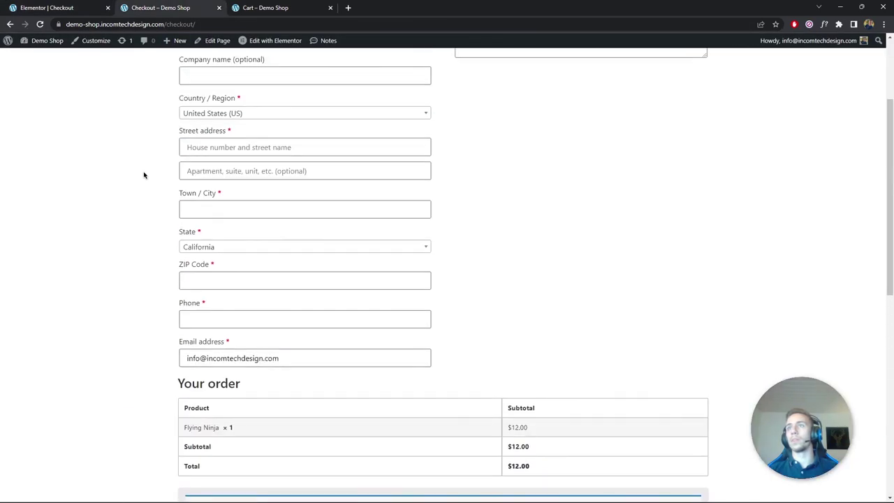
scroll(144, 175, "down", 6)
left_click(67, 6)
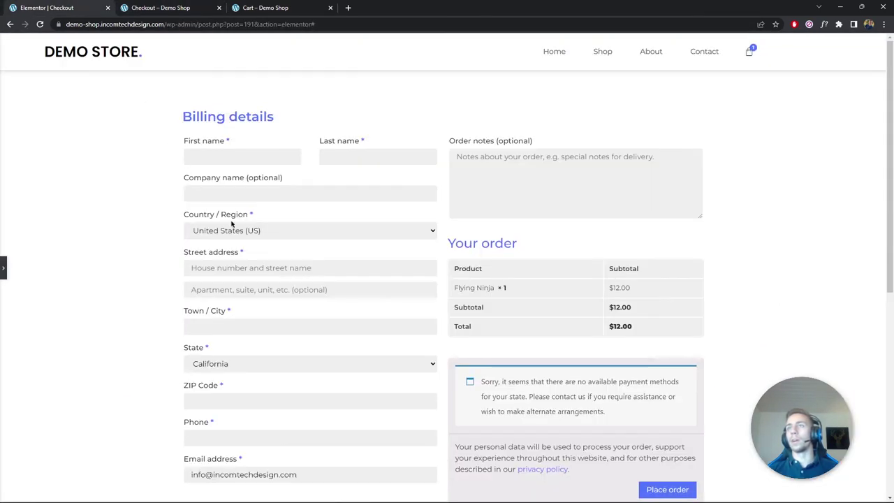
scroll(245, 231, "down", 4)
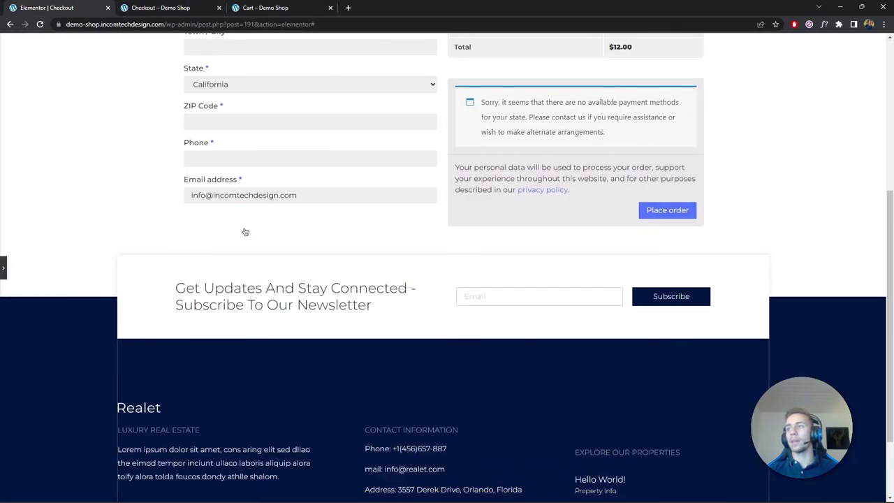
Add bottom padding to the section holding the checkout widgets, and review the spacing at full width.
left_click(4, 268)
scroll(425, 226, "up", 4)
left_click(512, 65)
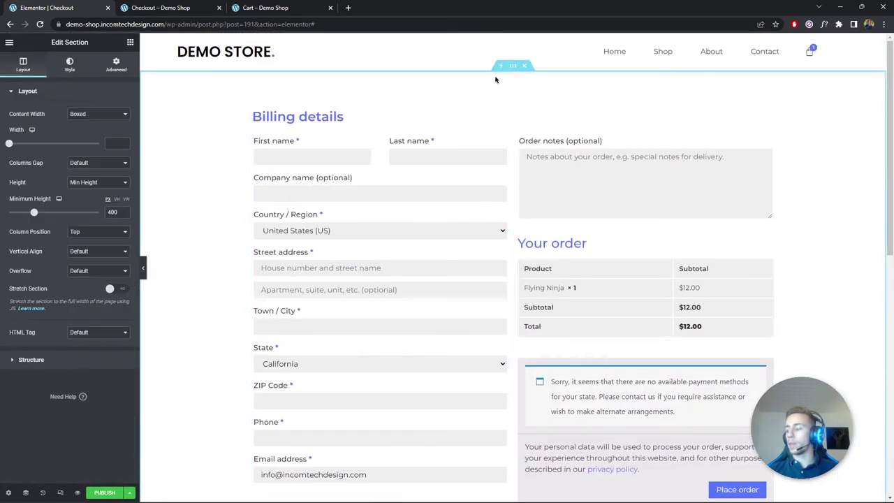
left_click(117, 68)
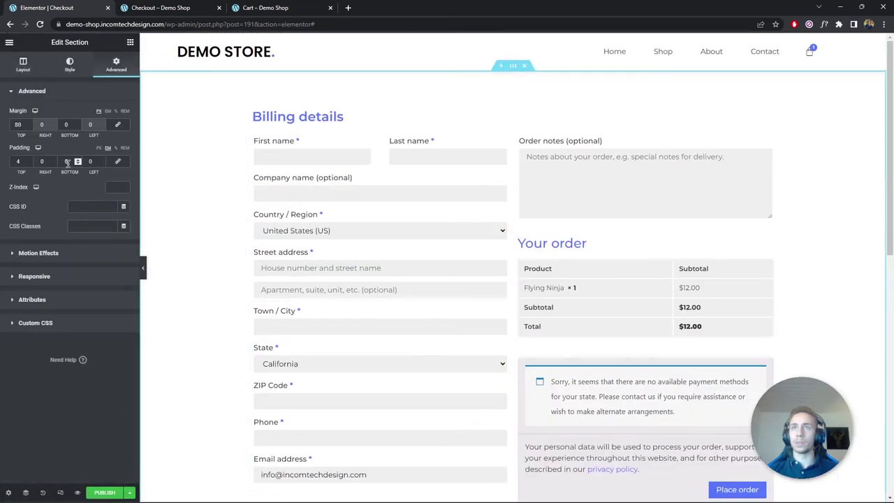
left_click(143, 267)
scroll(154, 263, "down", 5)
scroll(155, 263, "up", 6)
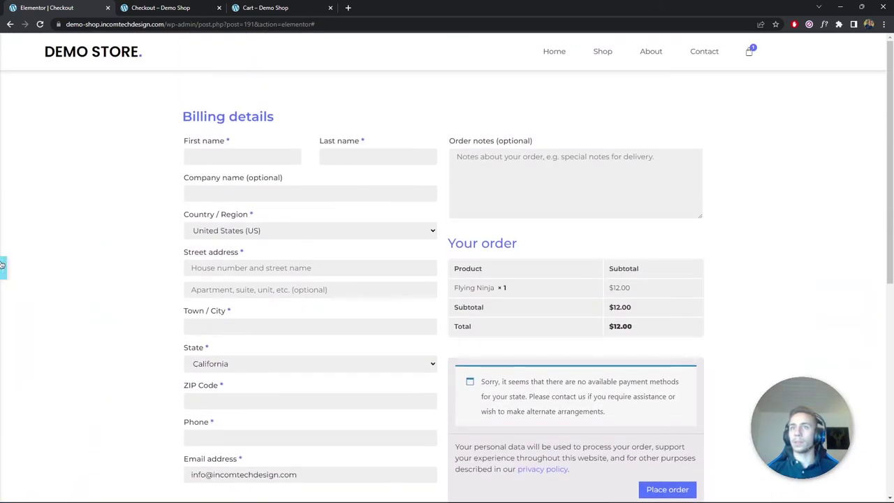
Leave the editor to view the checkout template on the site, and review the live checkout page reached from the cart.
left_click(3, 267)
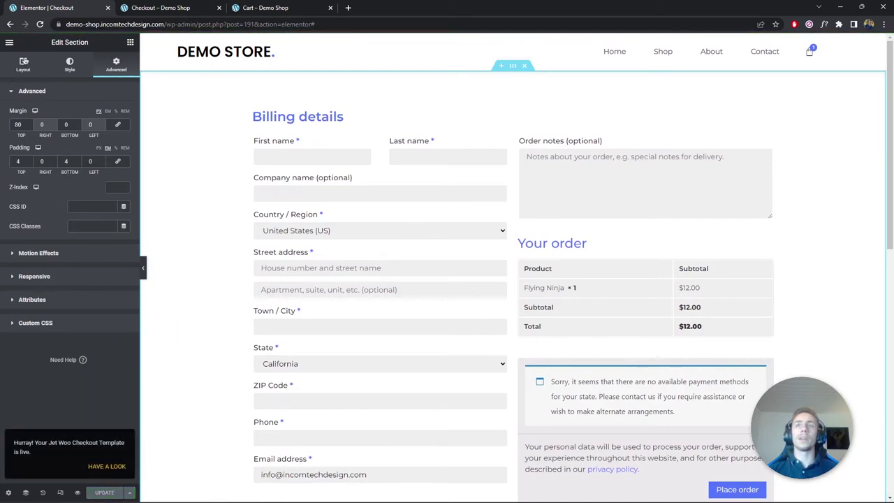
left_click(9, 42)
left_click(44, 204)
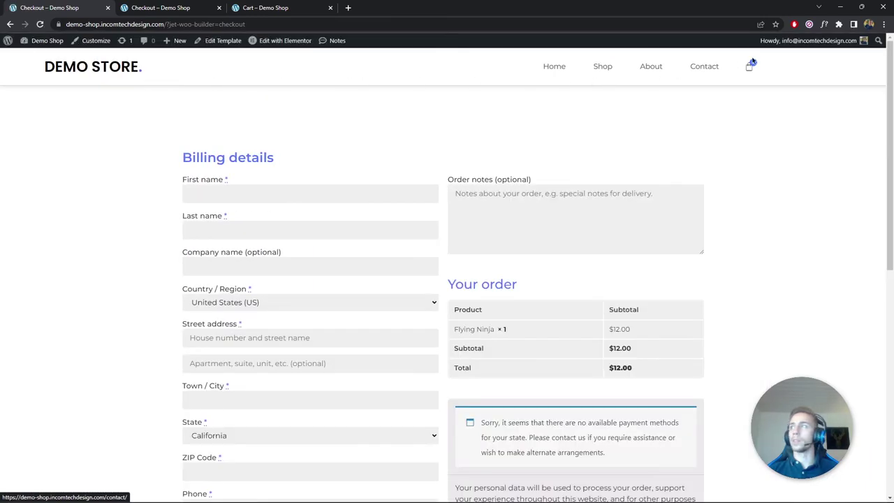
left_click(749, 65)
left_click(812, 159)
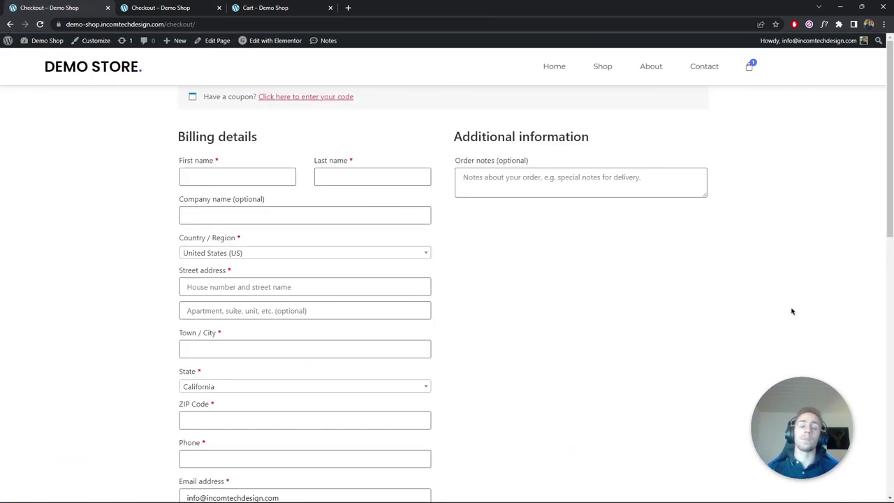
scroll(710, 298, "down", 10)
scroll(650, 300, "up", 10)
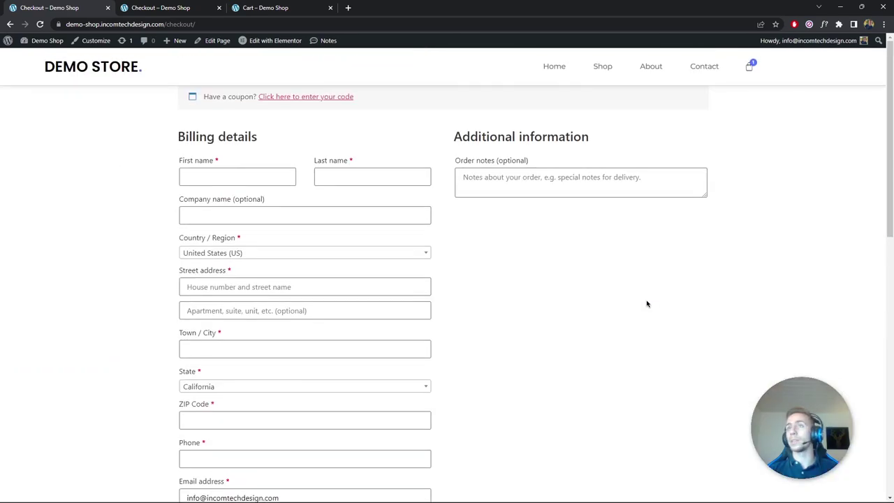
Open the WooCommerce settings in the site dashboard and find the Checkout section of the JetWooBuilder settings.
mouse_move(38, 40)
left_click(34, 56)
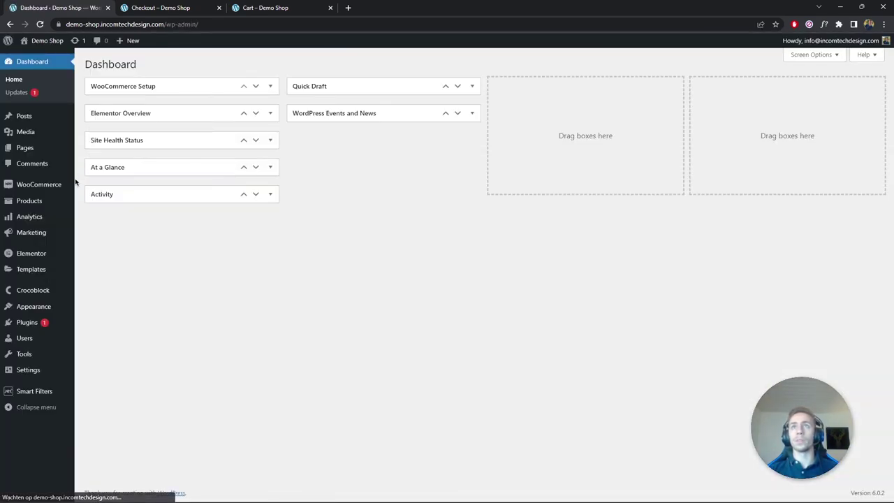
mouse_move(52, 185)
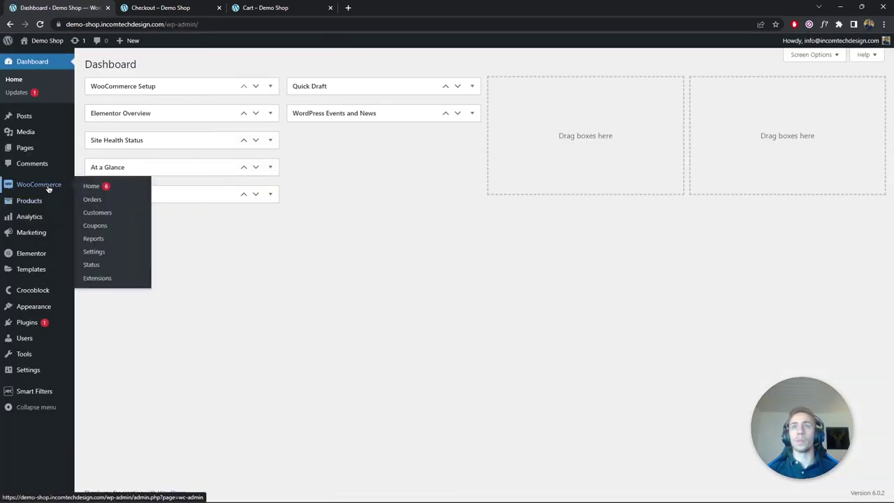
left_click(121, 255)
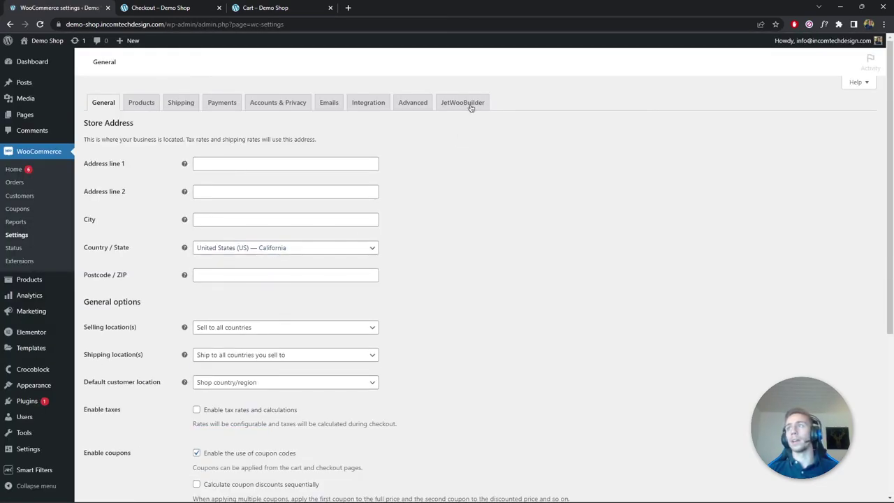
left_click(466, 103)
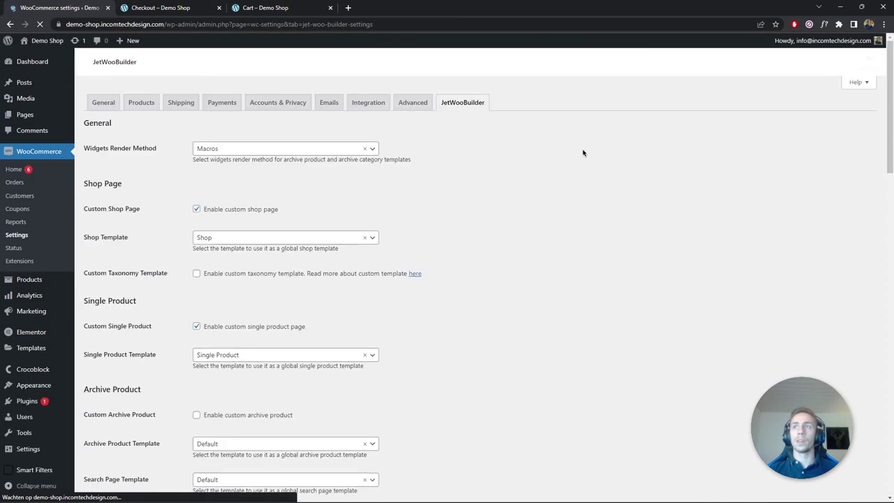
scroll(479, 166, "down", 2)
scroll(478, 164, "down", 8)
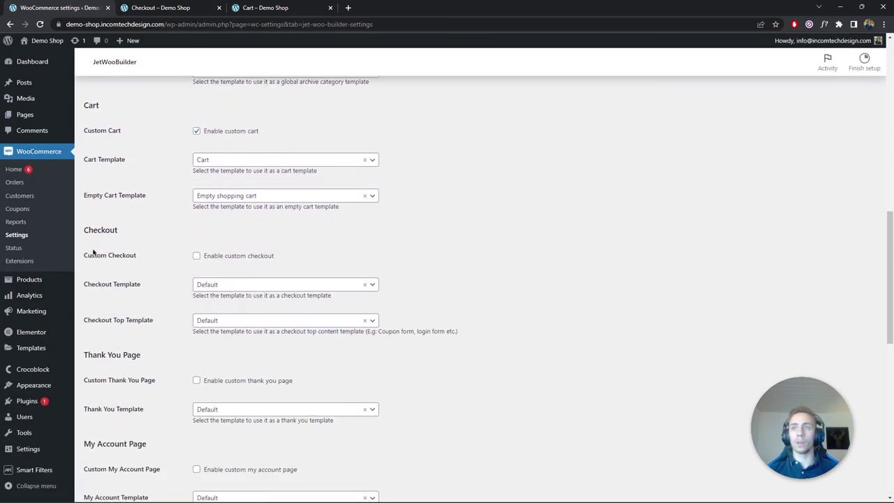
Enable the custom checkout, assign the Checkout template as the checkout template, and save the settings.
left_click_drag(85, 229, 126, 232)
left_click(81, 259)
left_click(196, 255)
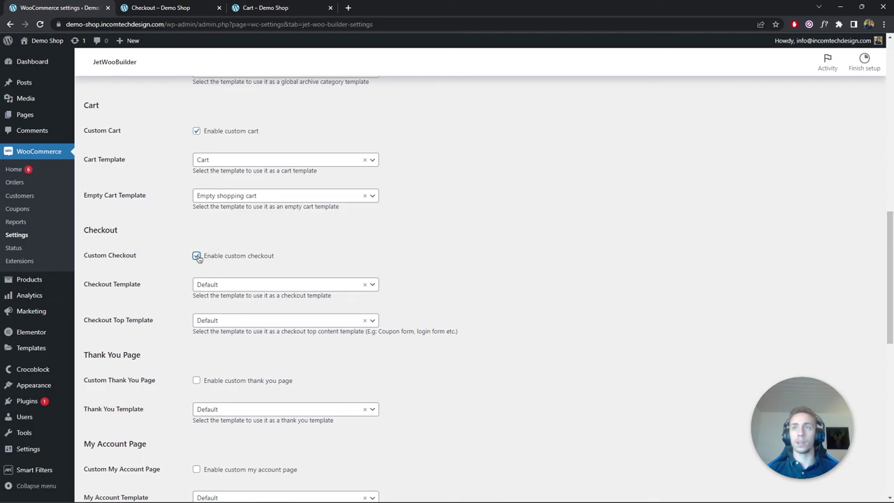
left_click(229, 286)
left_click(224, 312)
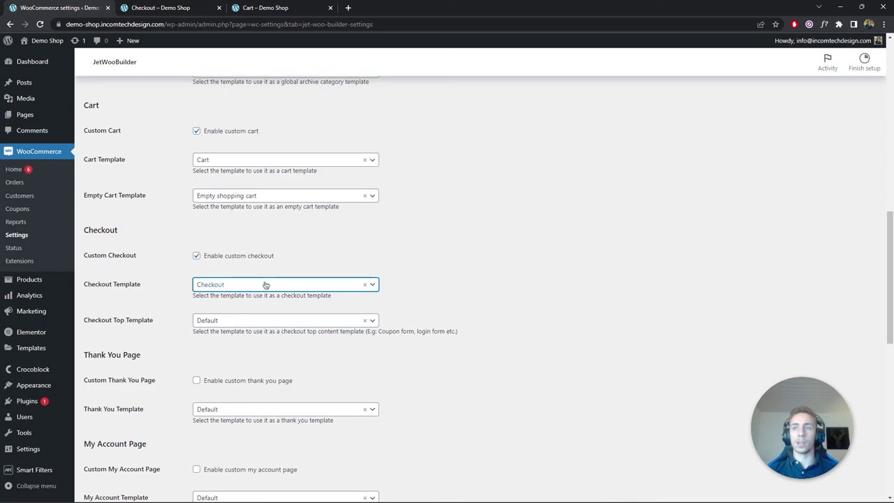
scroll(394, 287, "down", 7)
left_click(105, 451)
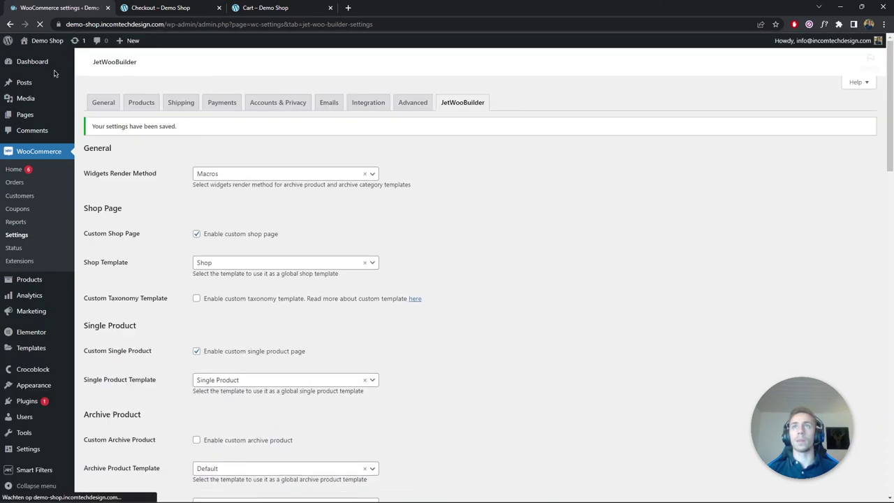
Visit the store, open the checkout page from the cart, and check the layout and the area above Billing details.
mouse_move(35, 39)
left_click(39, 56)
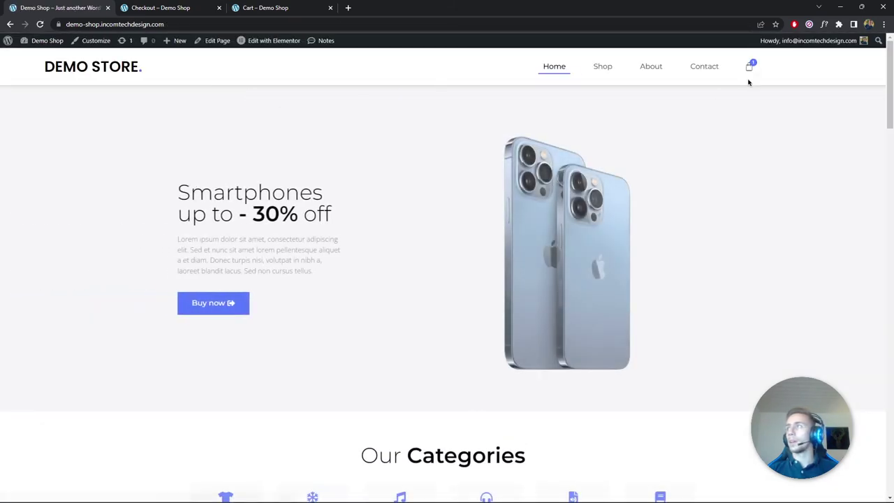
left_click(749, 66)
left_click(812, 185)
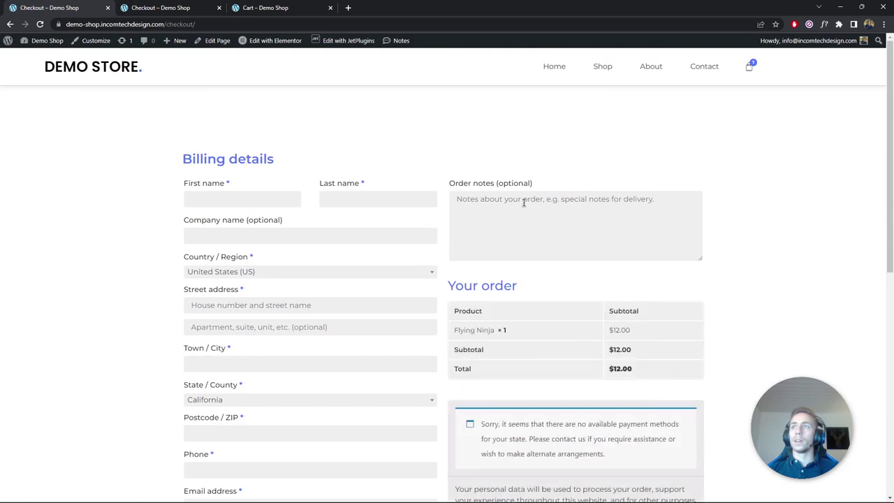
scroll(232, 141, "down", 5)
scroll(211, 133, "up", 5)
left_click_drag(194, 104, 313, 116)
left_click(465, 121)
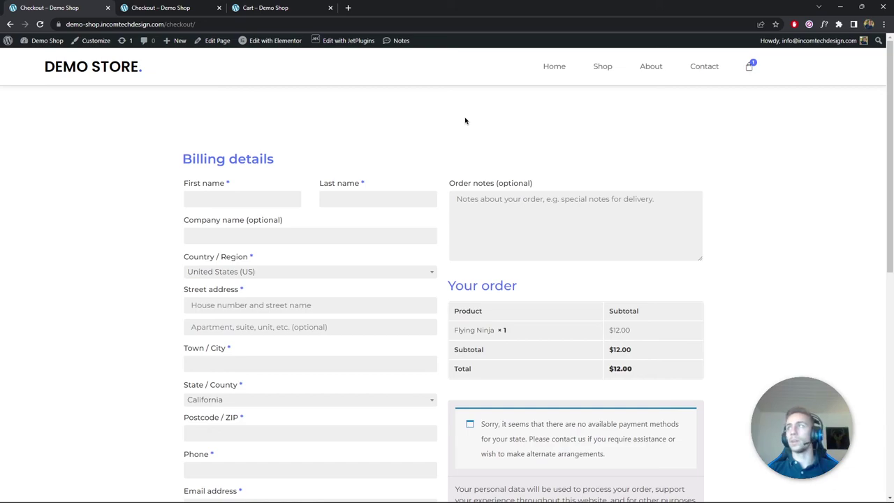
Review the live checkout page's billing form, order summary, payment notice and spacing above the newsletter section.
scroll(465, 121, "down", 5)
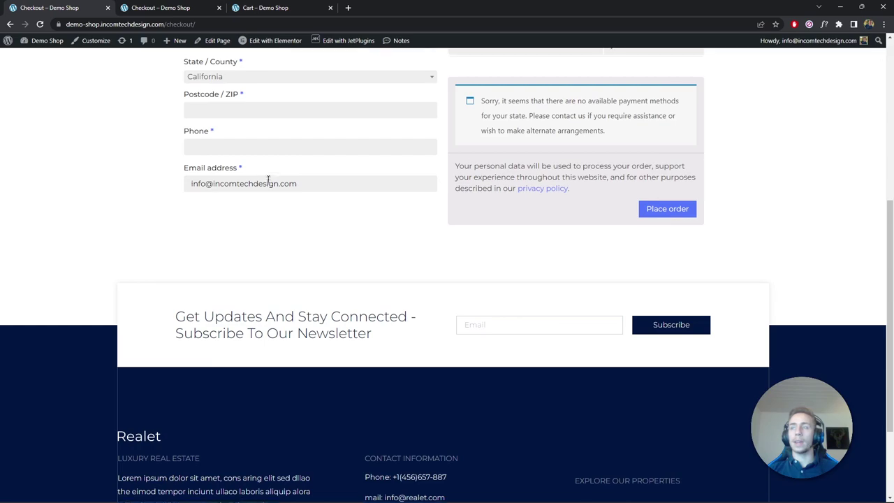
scroll(268, 180, "up", 5)
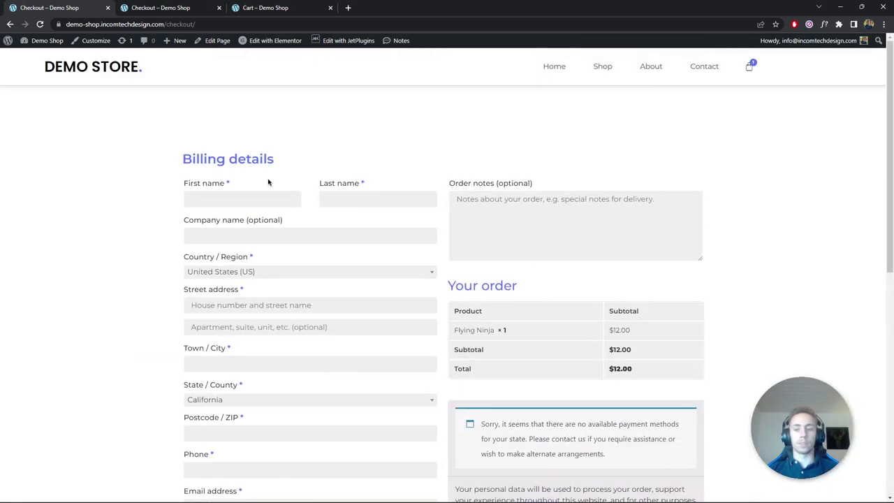
scroll(397, 241, "down", 4)
left_click_drag(469, 209, 595, 208)
left_click(637, 201)
scroll(569, 231, "up", 4)
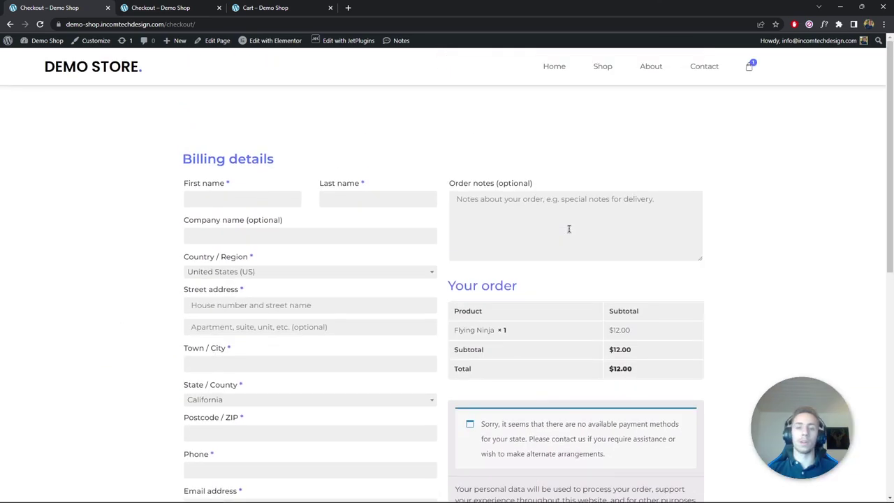